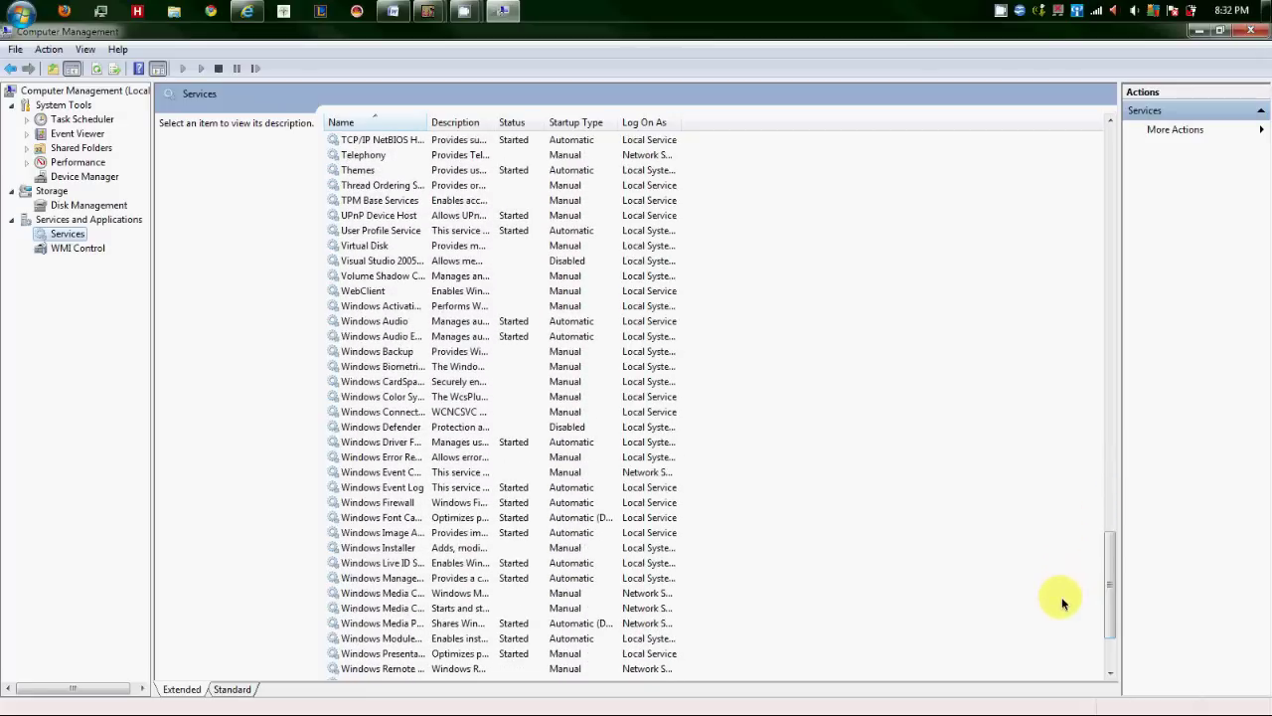
Set the Windows Search service's startup type to Disabled, confirm its properties, and close Computer Management.
scroll(1106, 573, "down", 3)
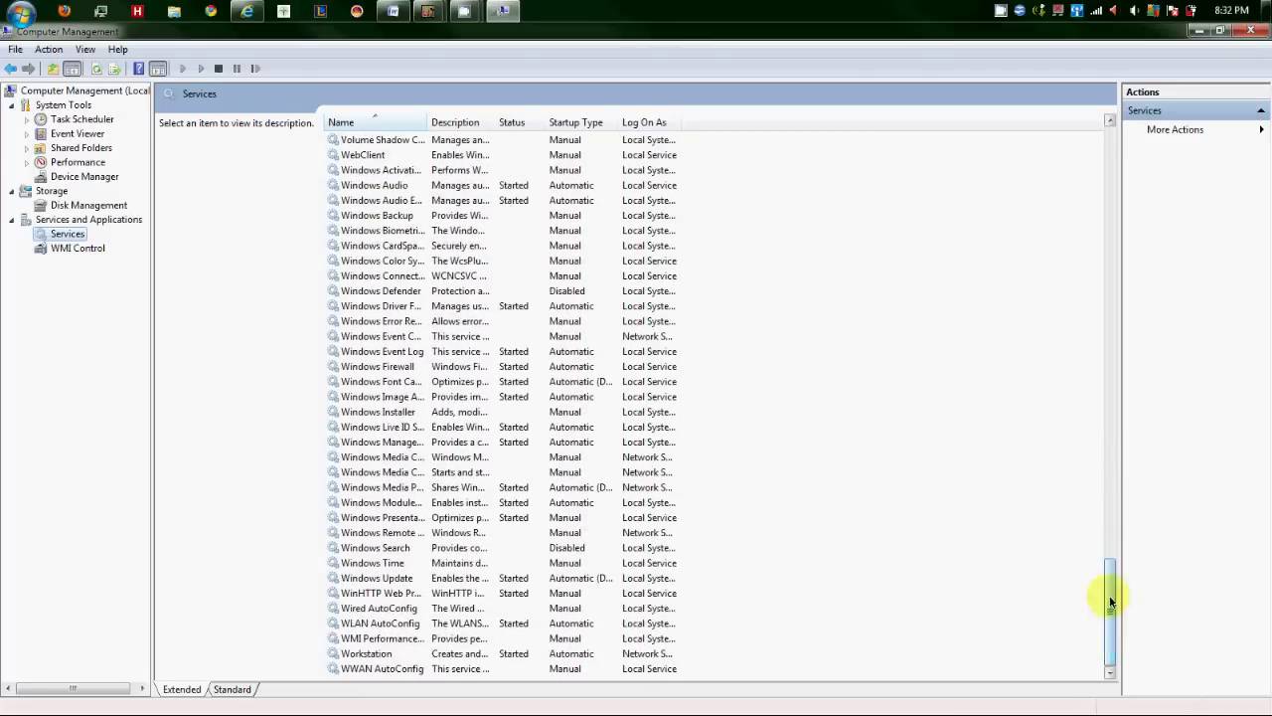
left_click(369, 549)
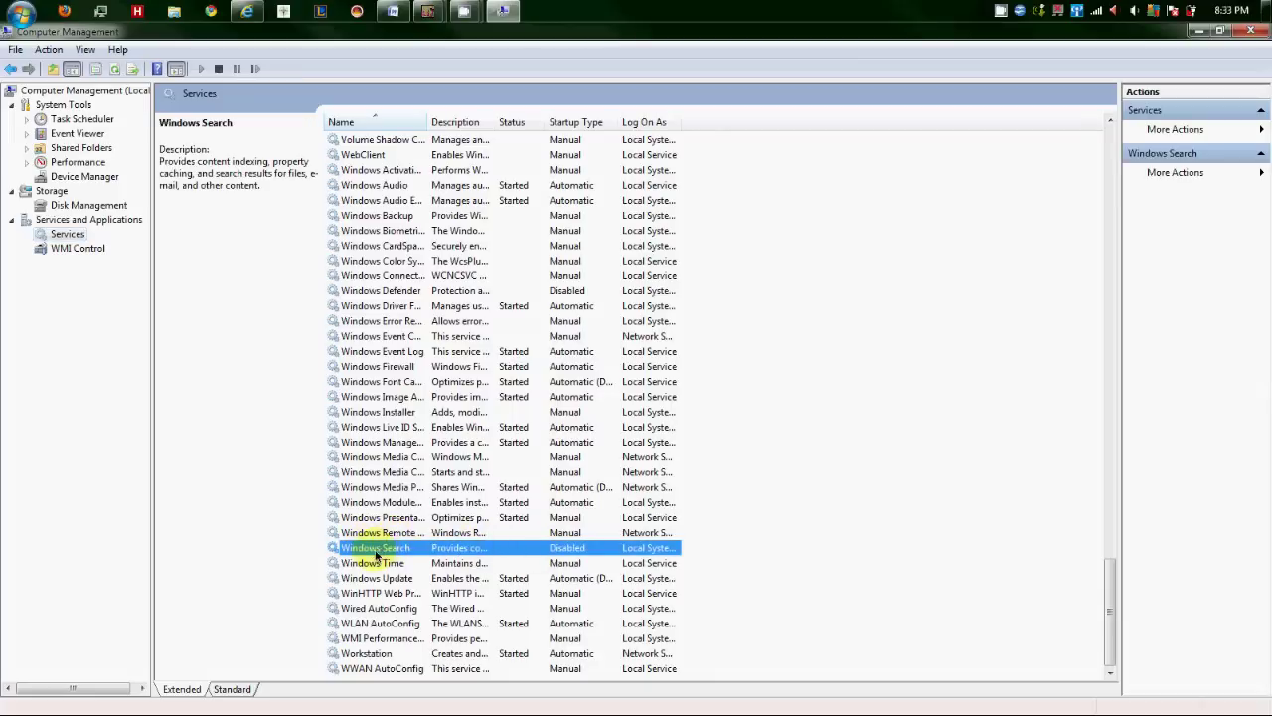
right_click(377, 549)
left_click(408, 508)
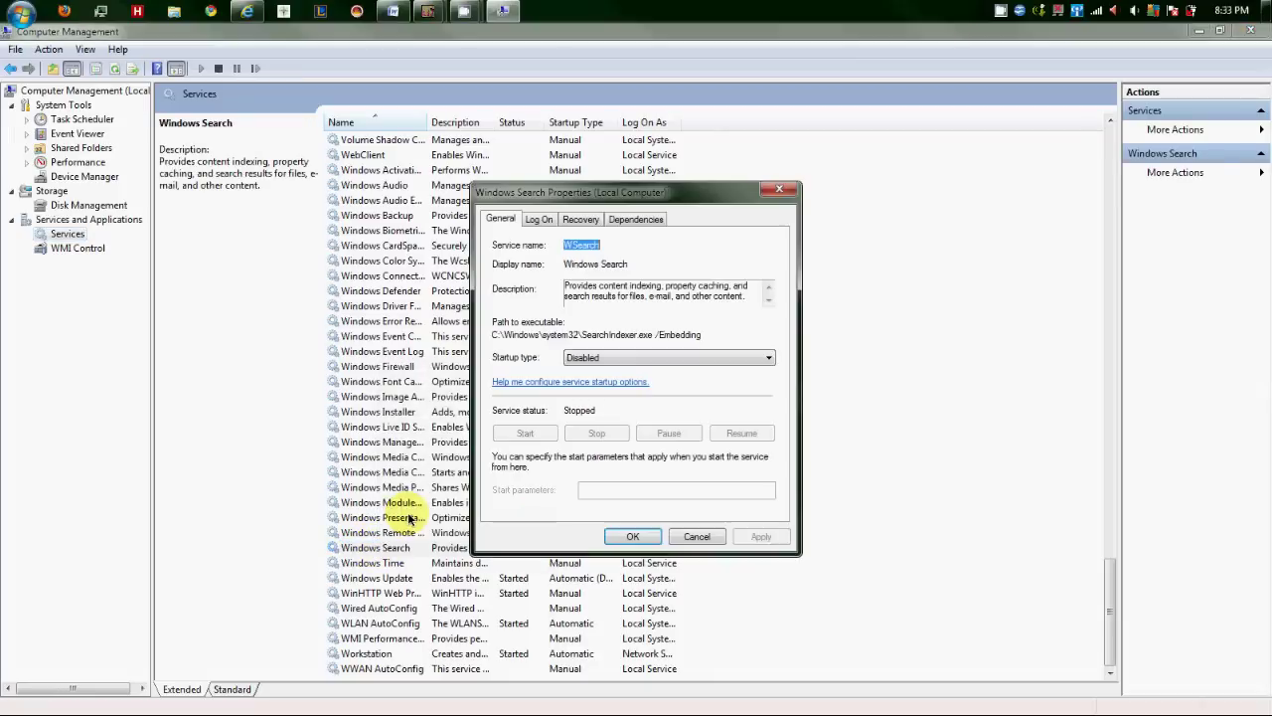
left_click(642, 360)
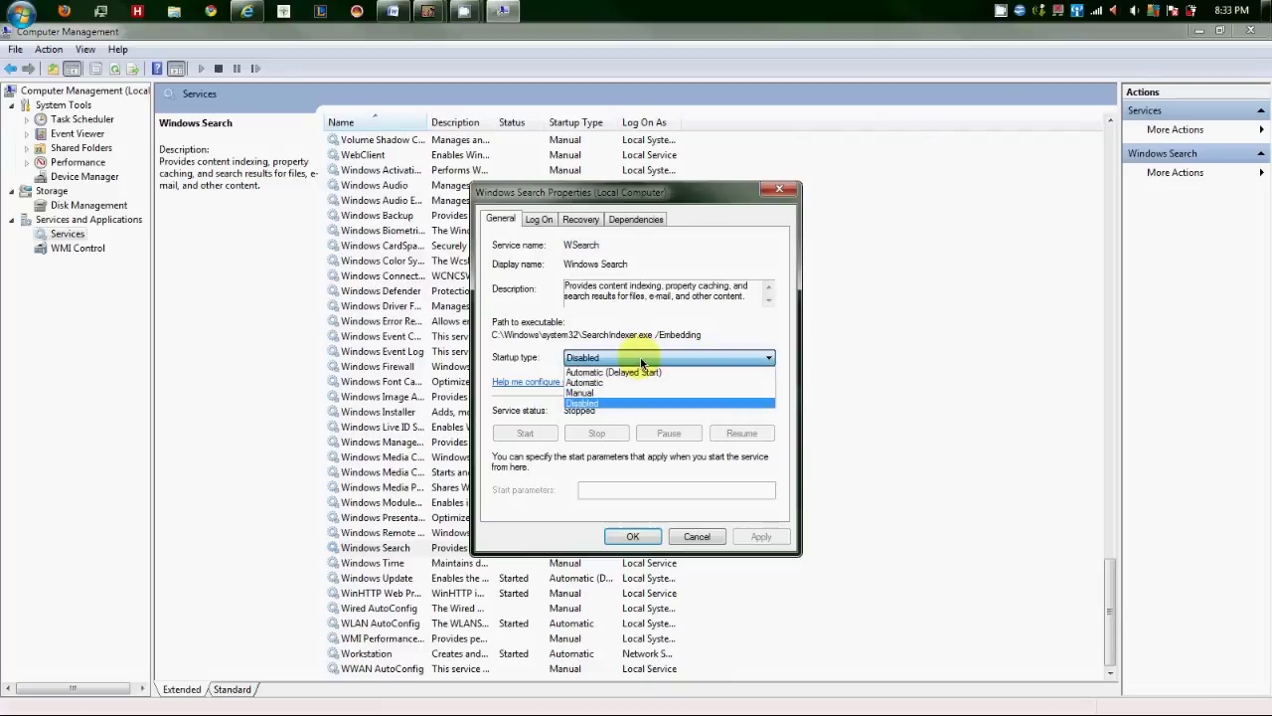
left_click(604, 403)
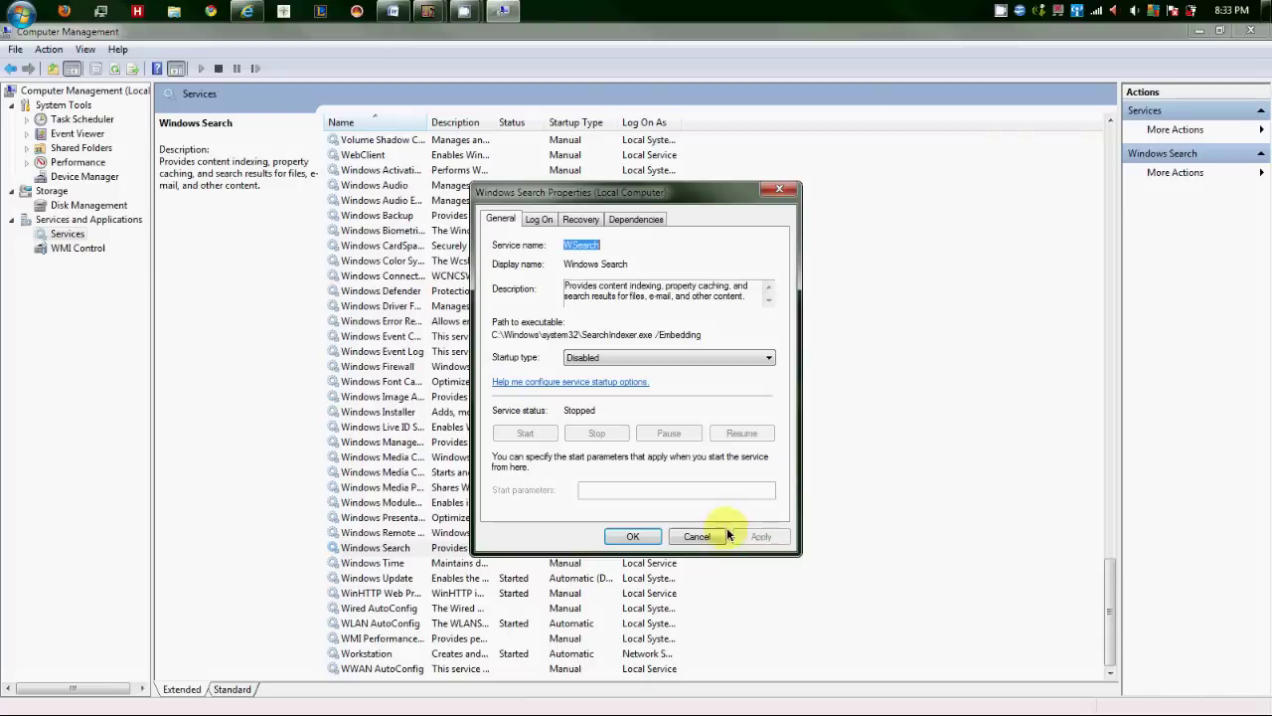
left_click(632, 535)
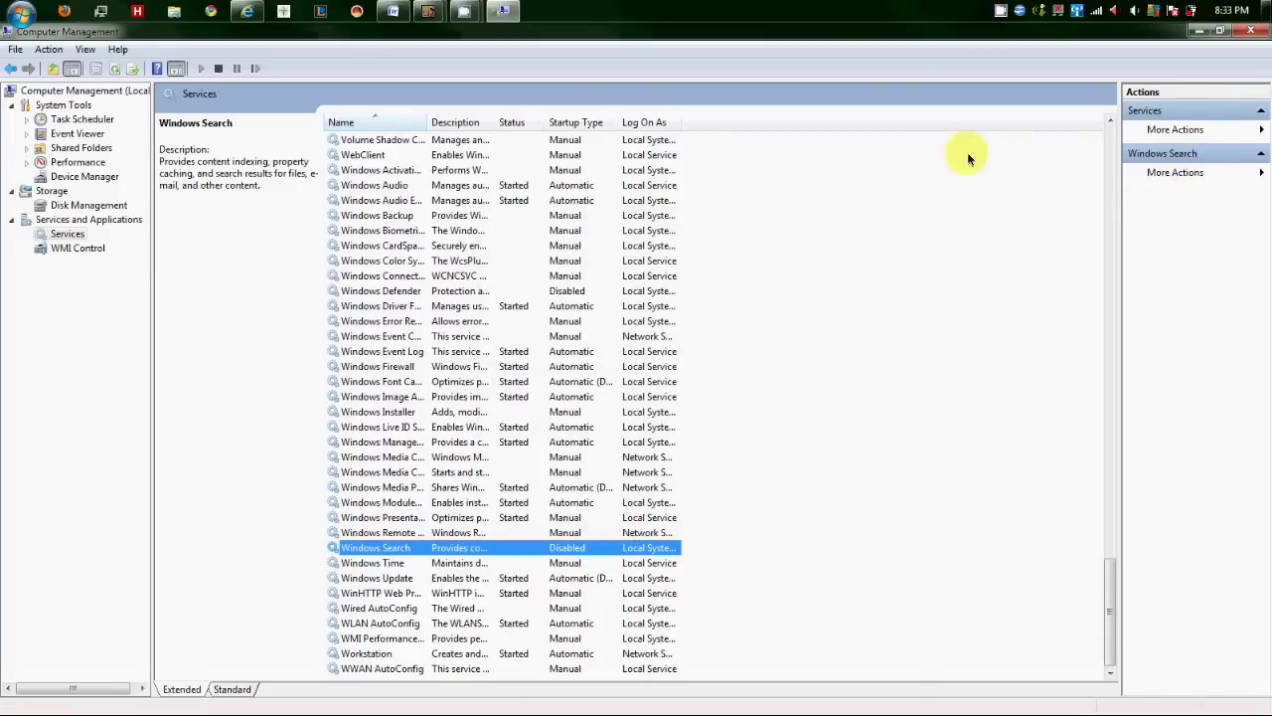
left_click(1250, 33)
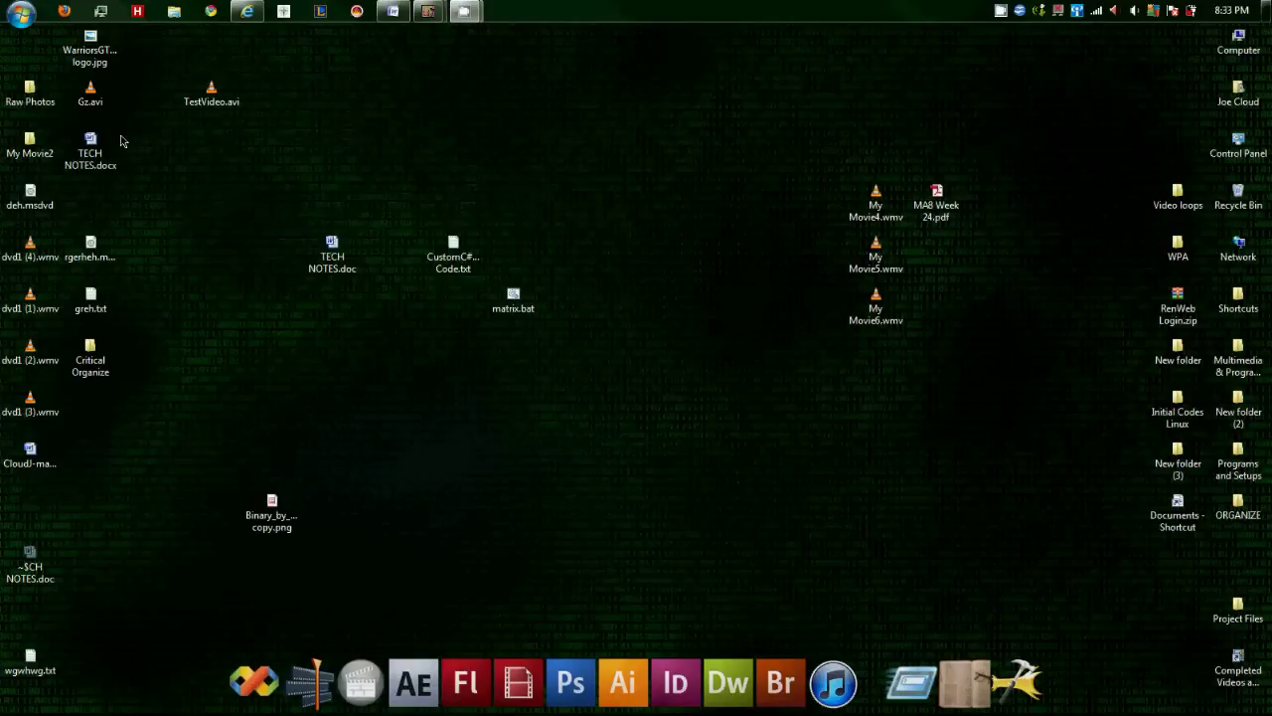
Open the computer's system information window and bring up its advanced system settings.
left_click(26, 18)
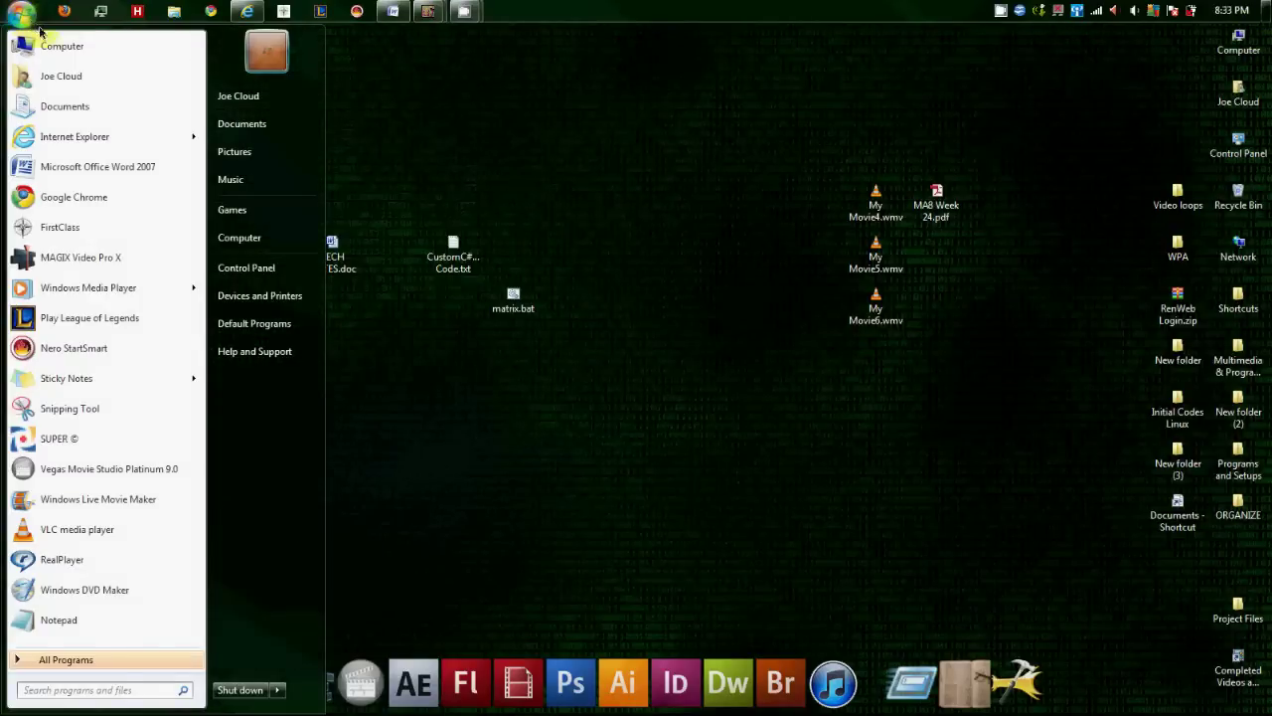
right_click(266, 241)
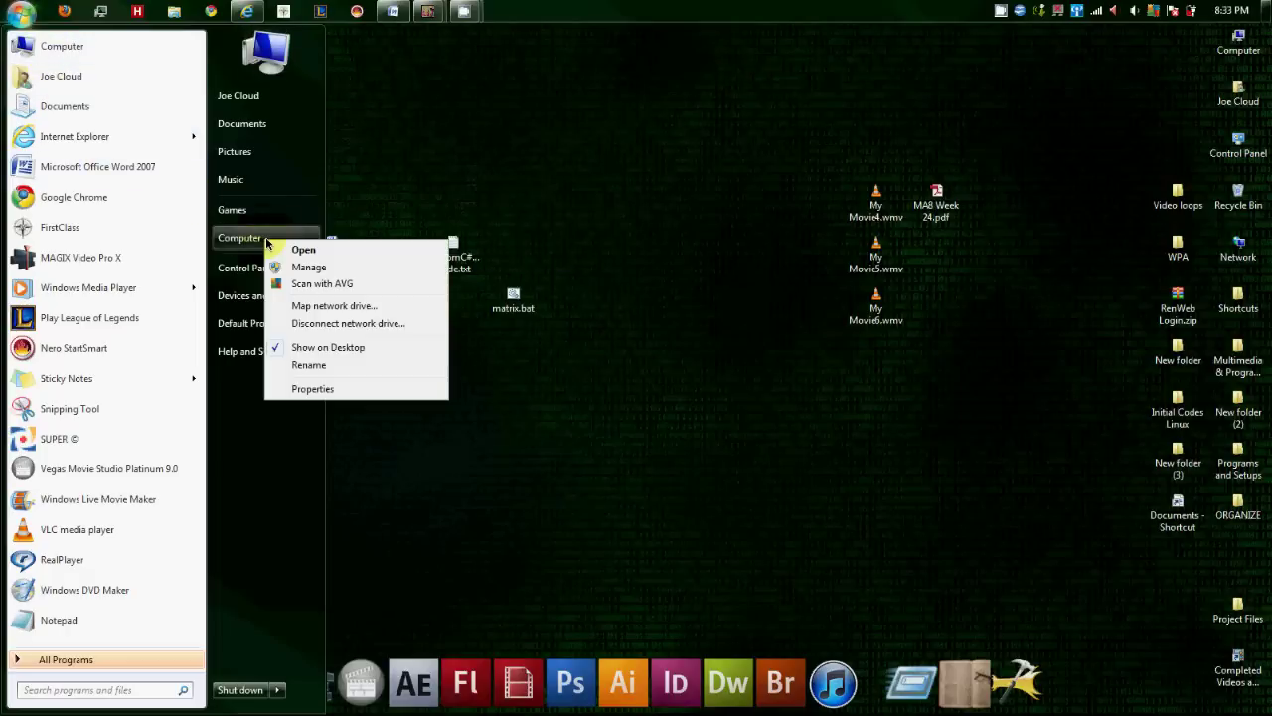
left_click(306, 390)
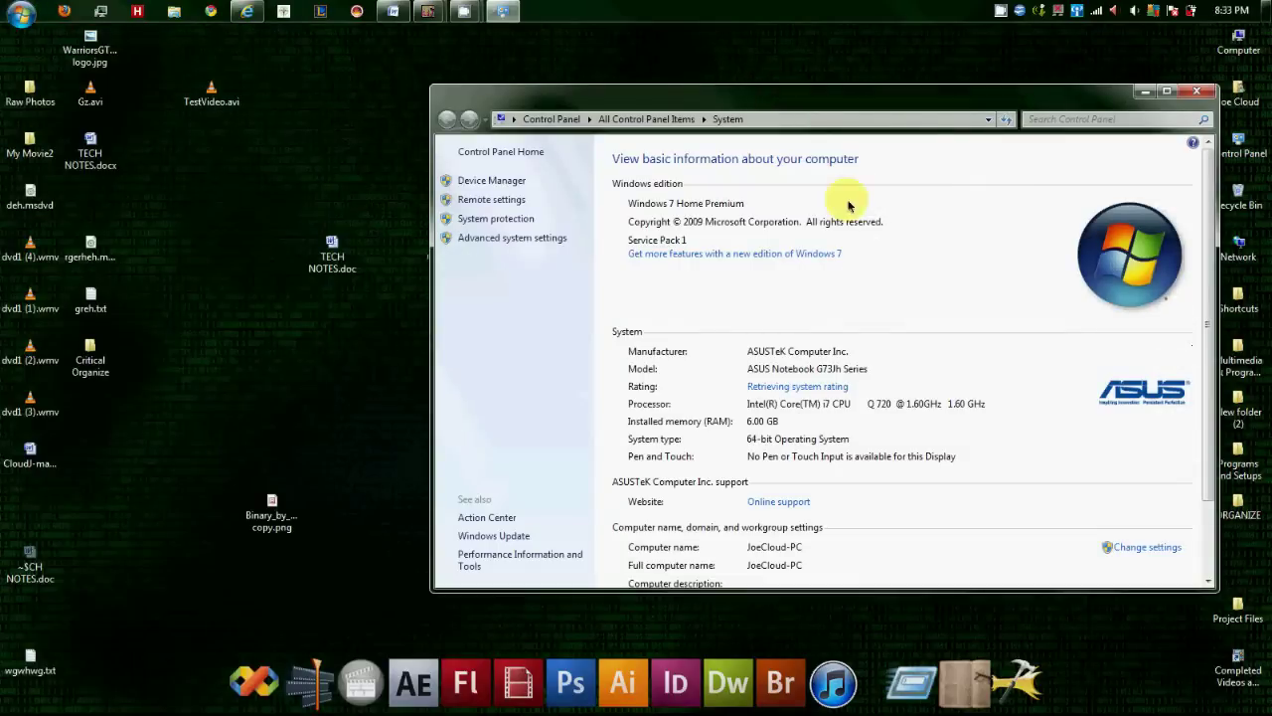
double_click(814, 99)
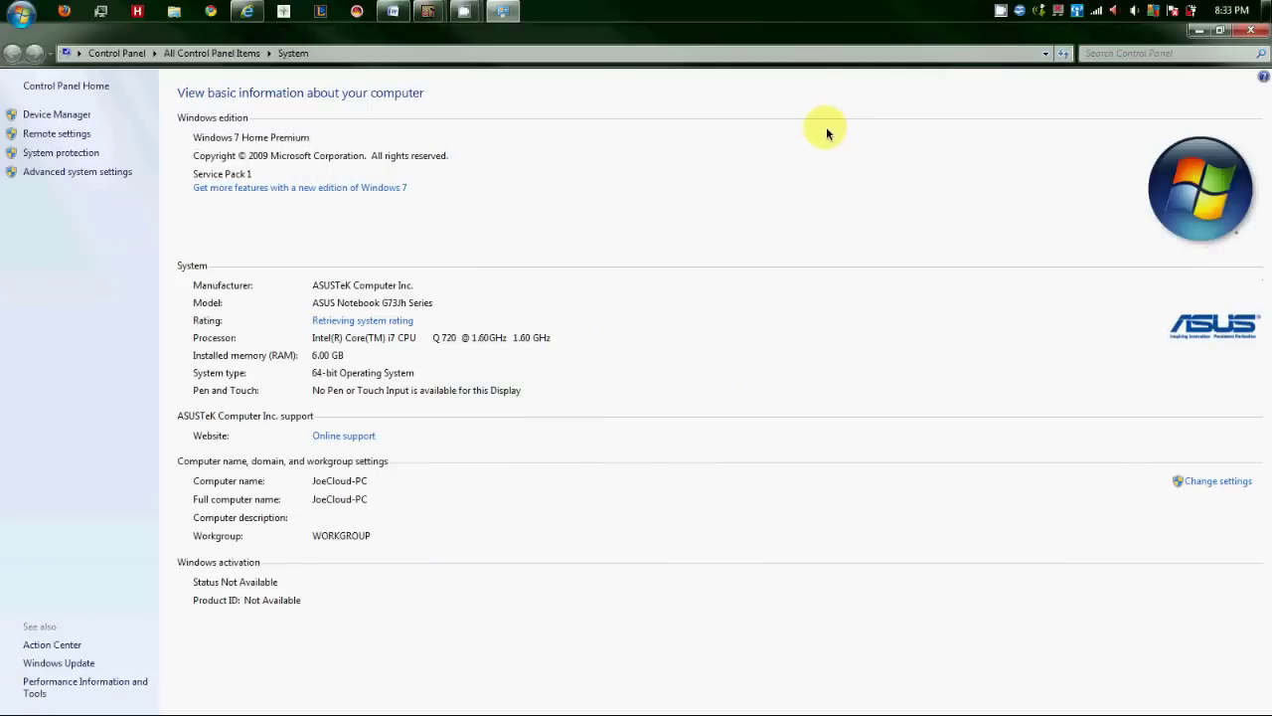
left_click(76, 172)
left_click_drag(166, 137, 604, 171)
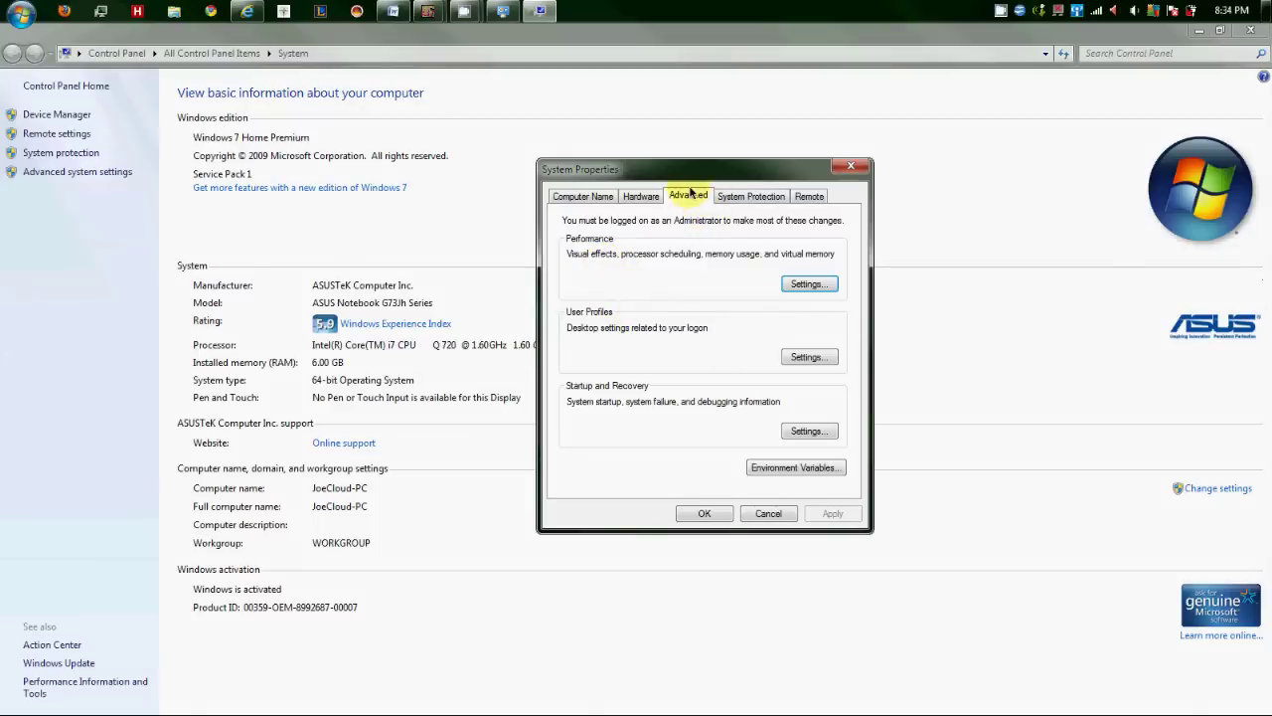
Set the performance visual effects to "Adjust for best performance", confirm the settings, and close the System window.
left_click(809, 286)
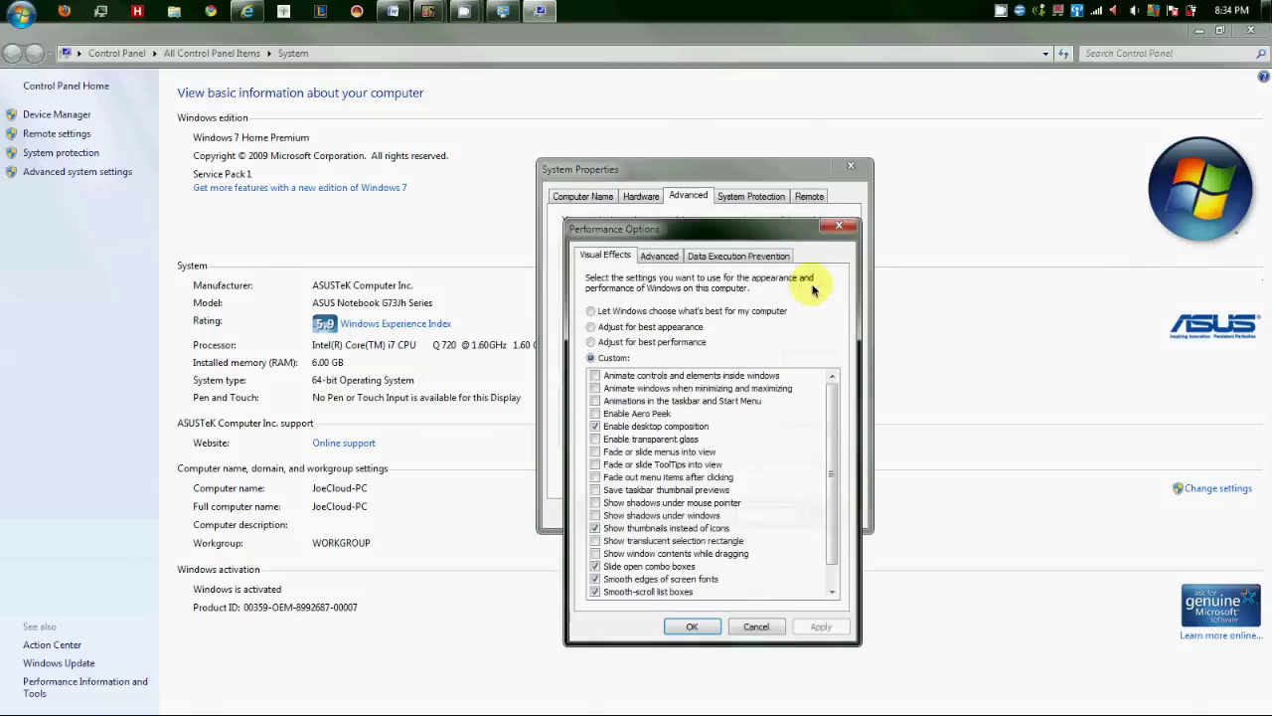
left_click_drag(832, 410, 832, 355)
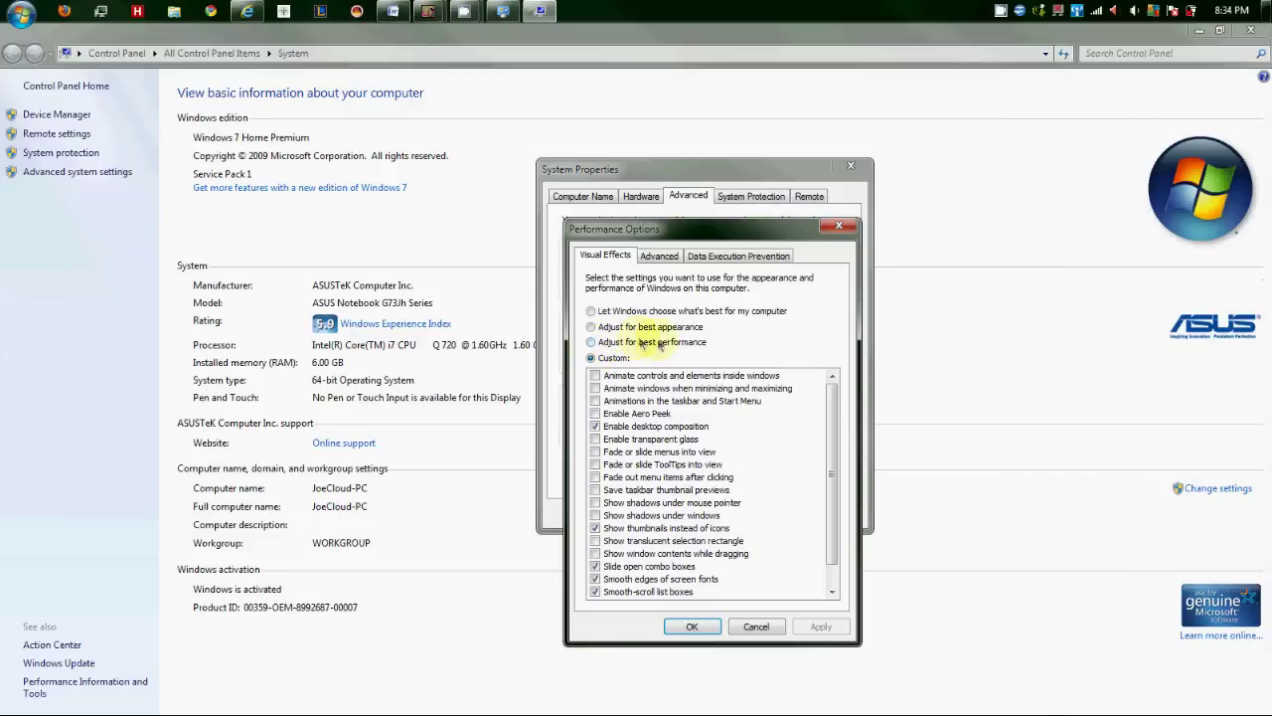
left_click(732, 344)
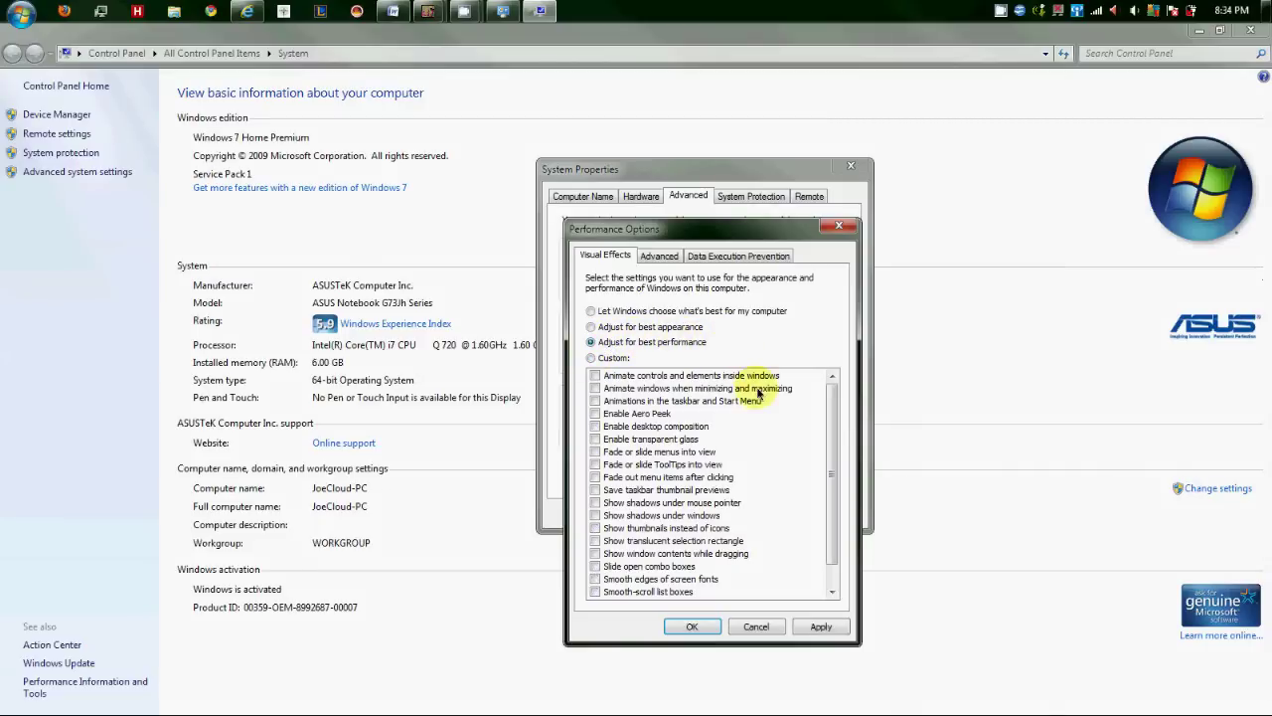
left_click(593, 360)
left_click_drag(838, 426, 824, 398)
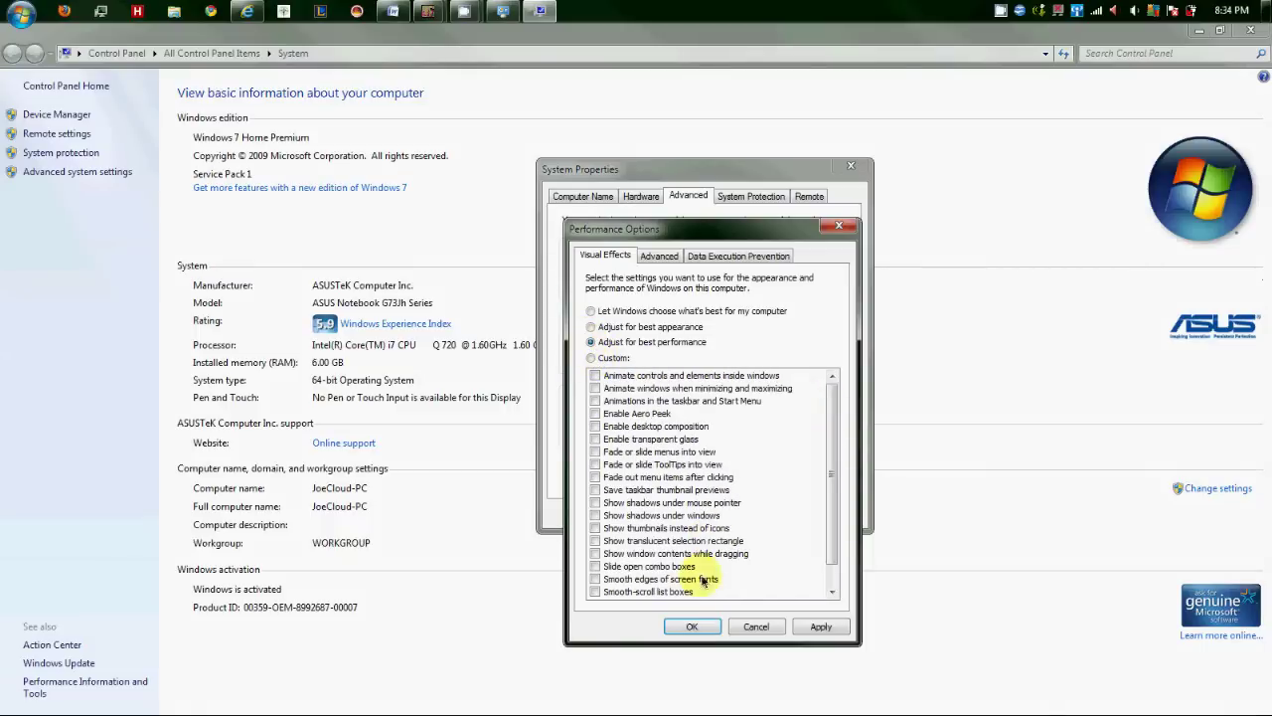
left_click(692, 628)
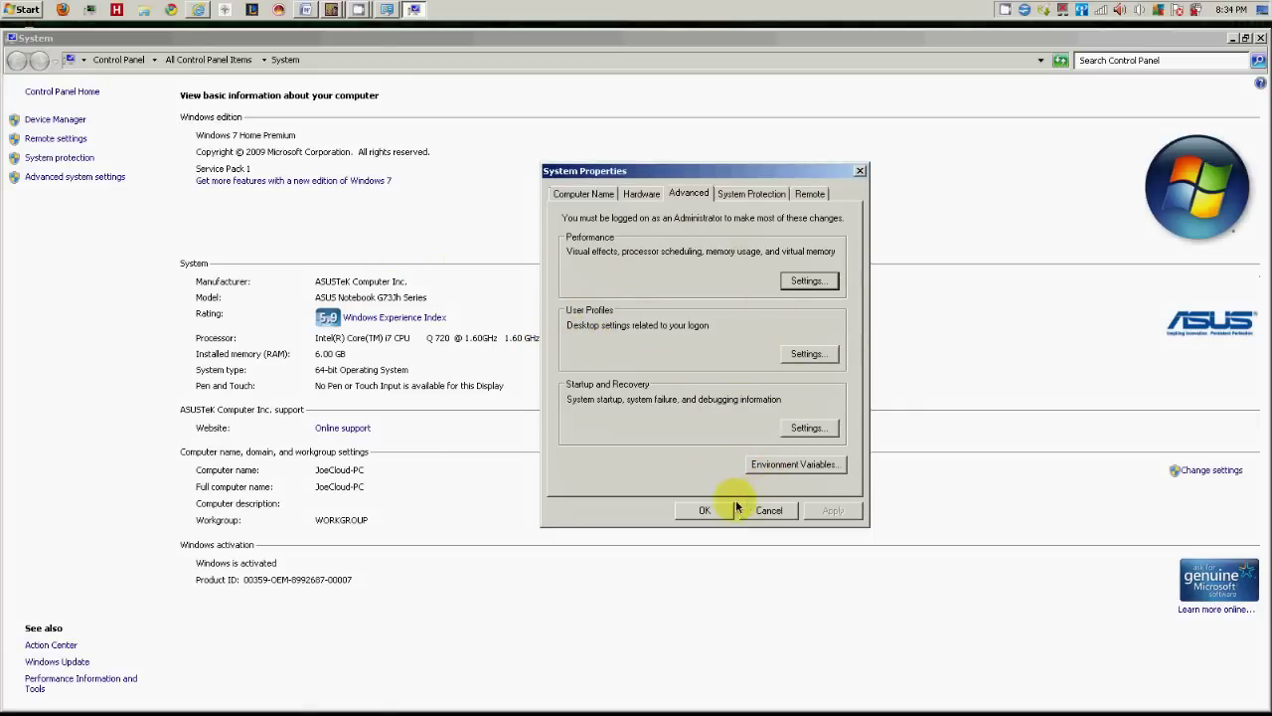
left_click(701, 510)
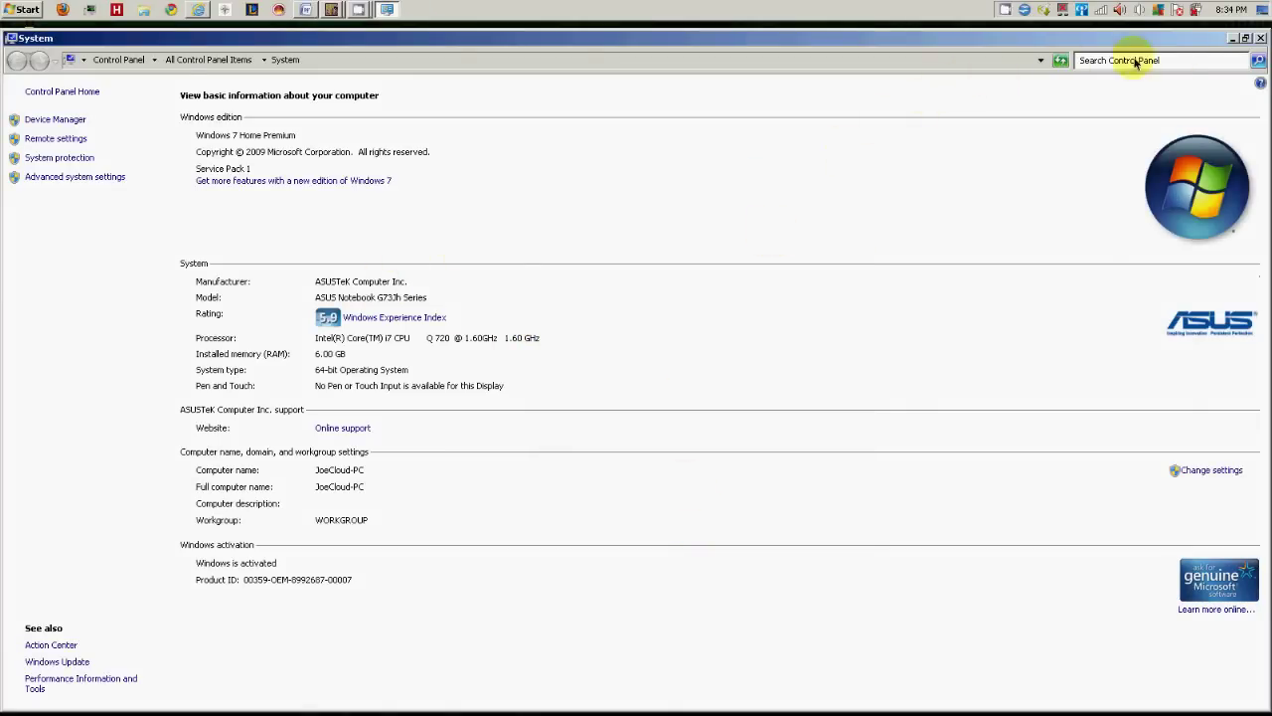
left_click(1260, 39)
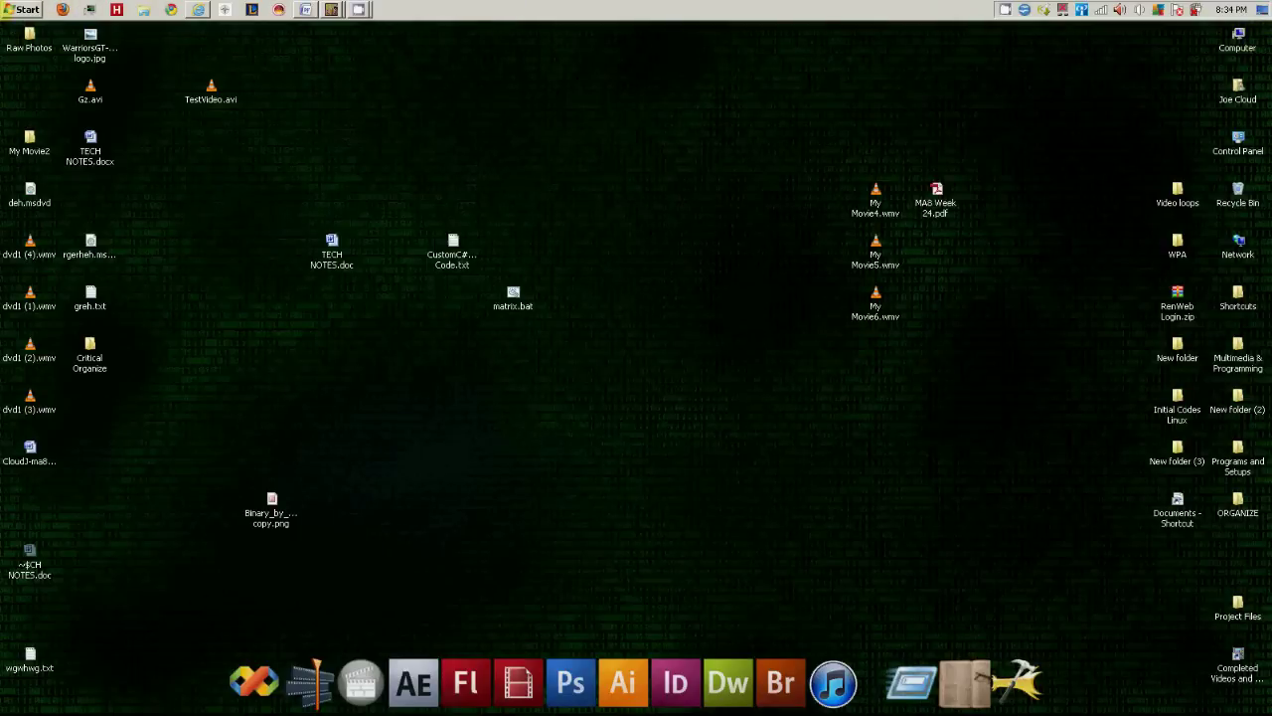
left_click(30, 10)
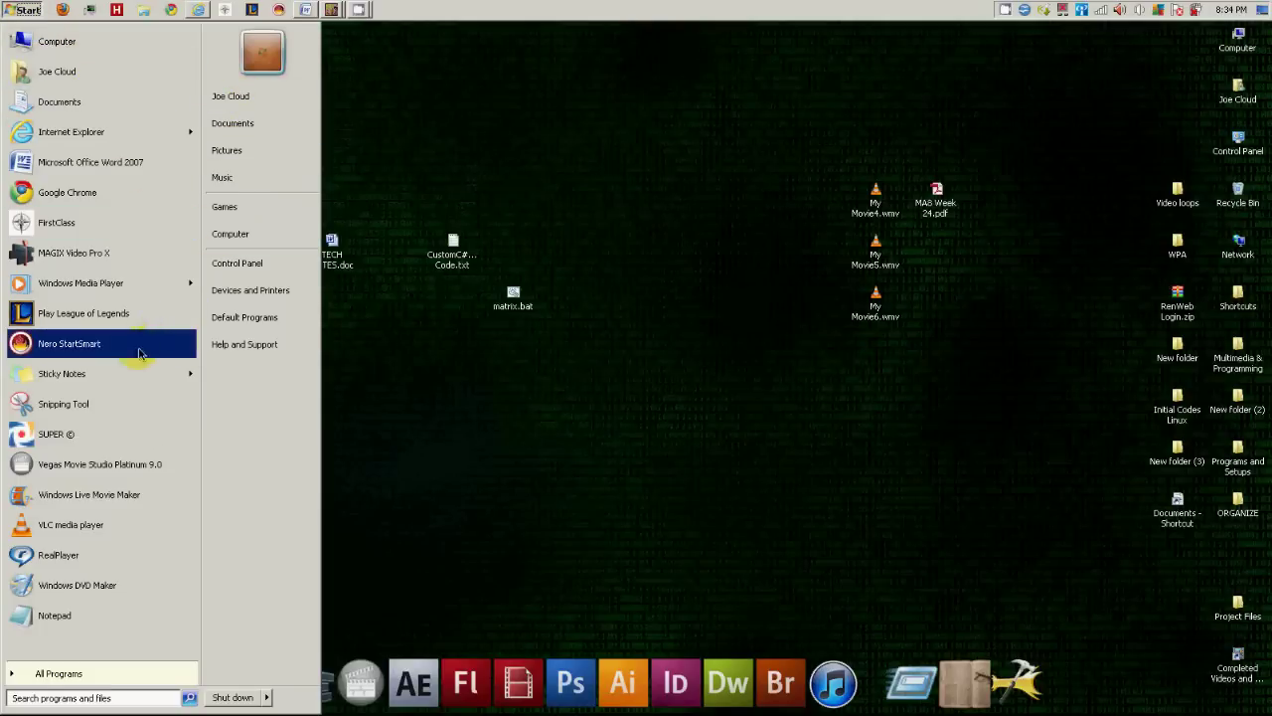
left_click(444, 87)
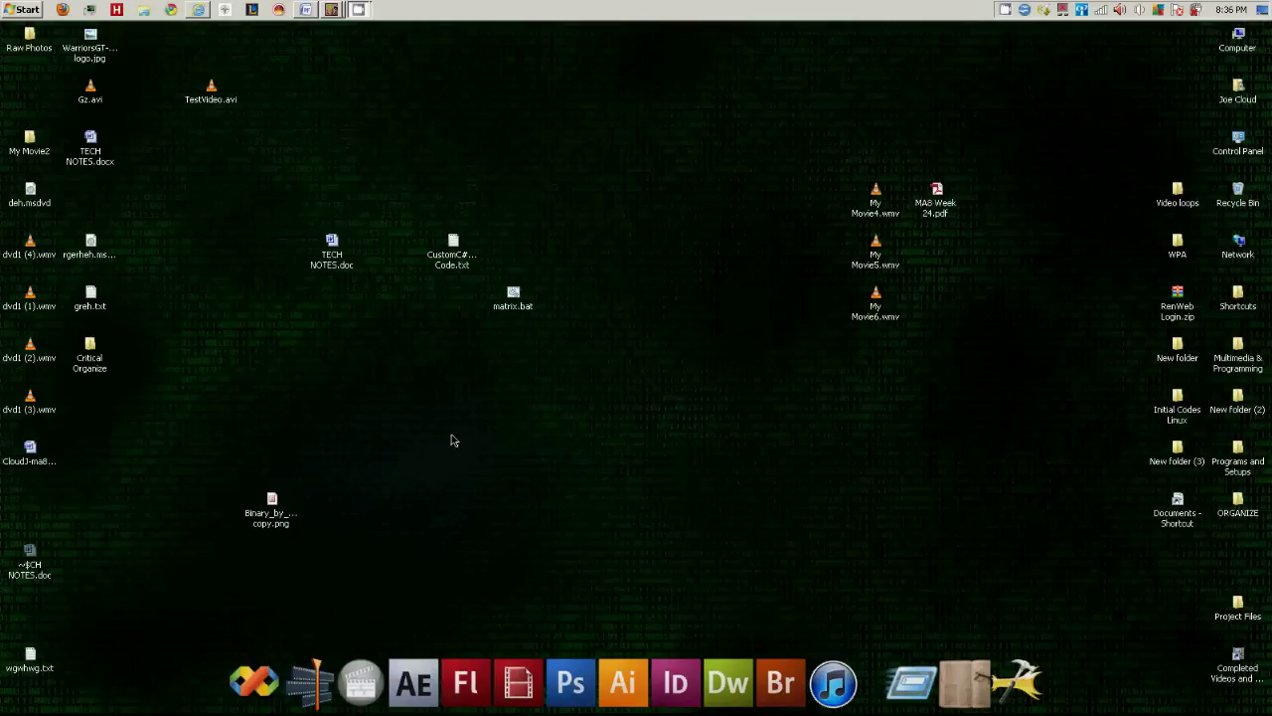
In the Control Panel's User Accounts, set User Account Control to "Never notify", confirm it, and close the window.
left_click(28, 11)
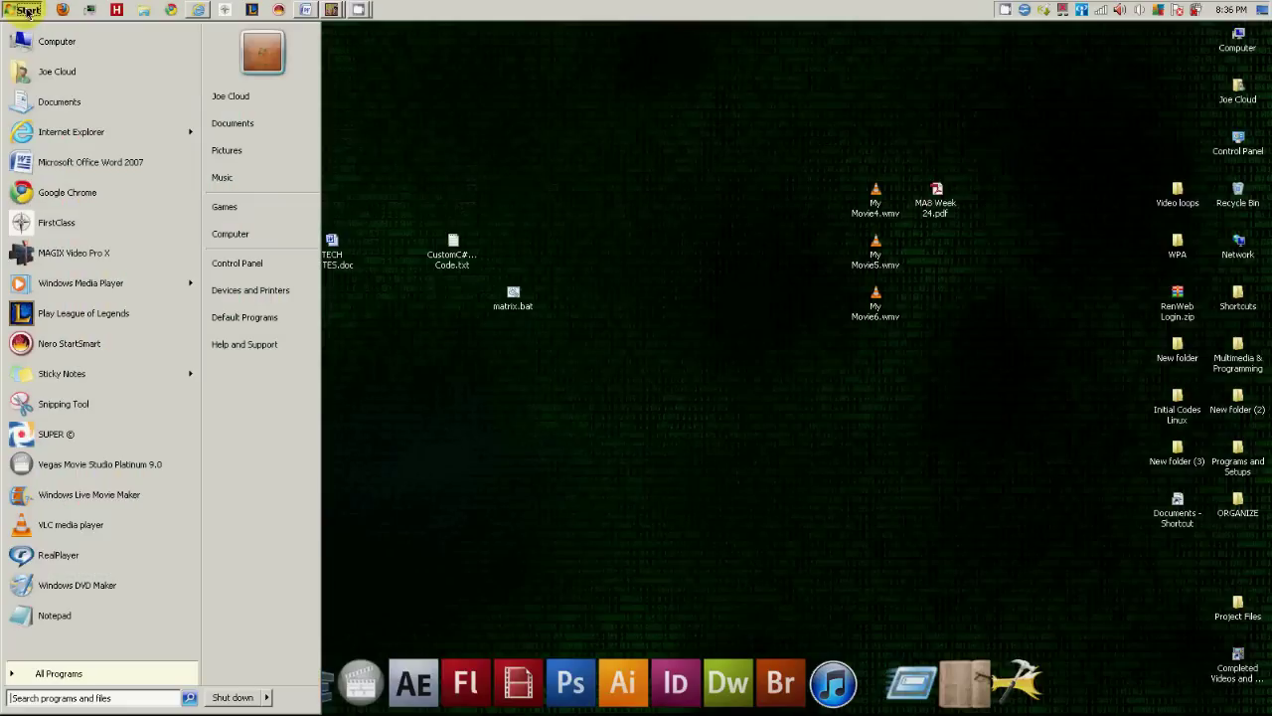
left_click(256, 267)
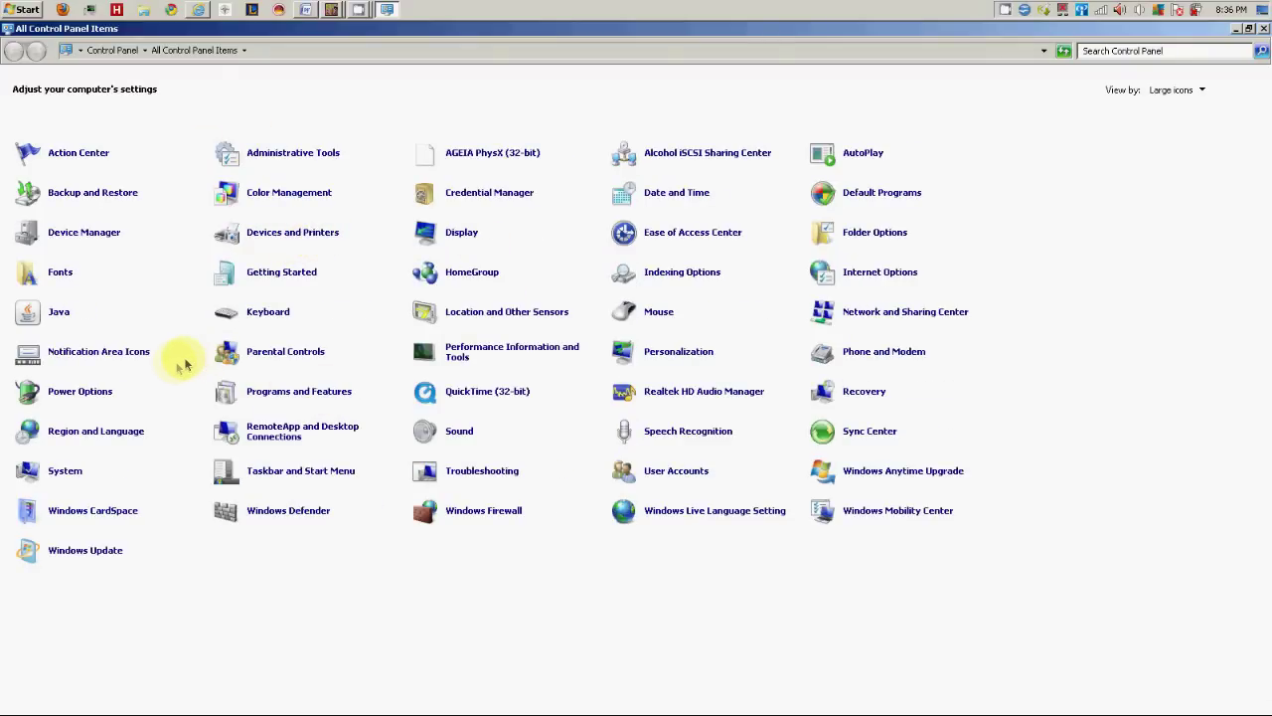
key("u")
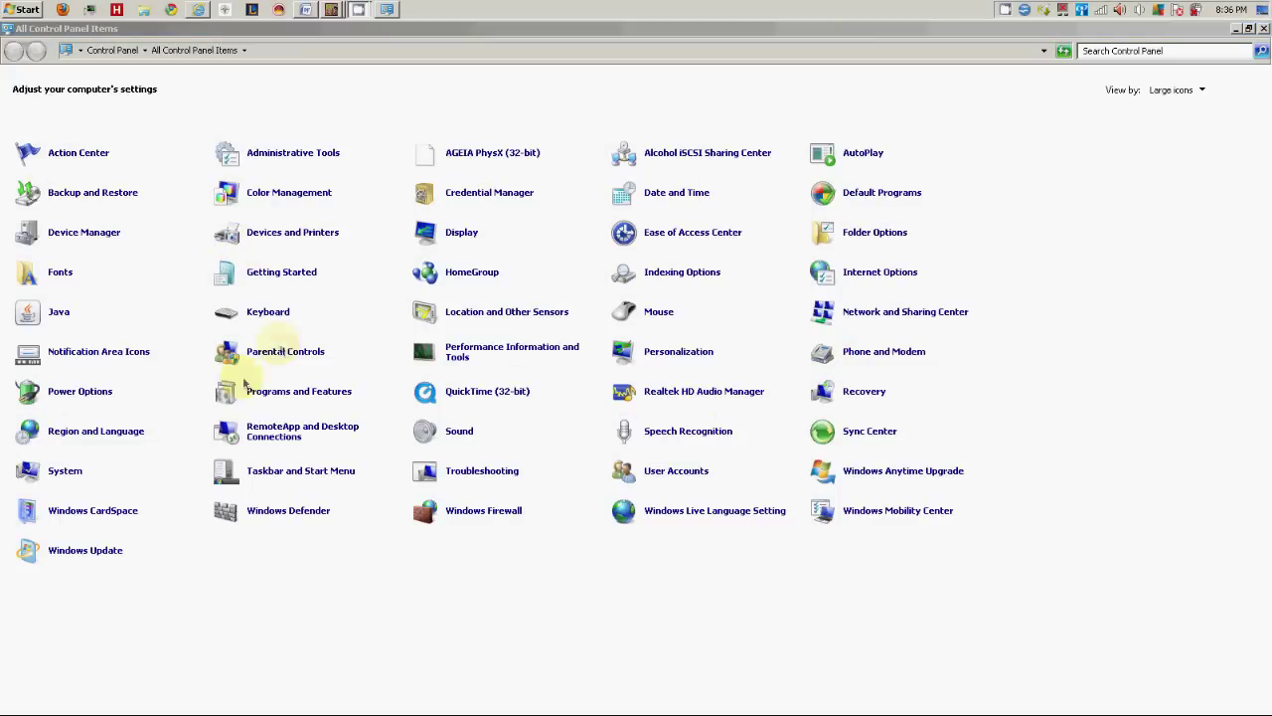
left_click(636, 468)
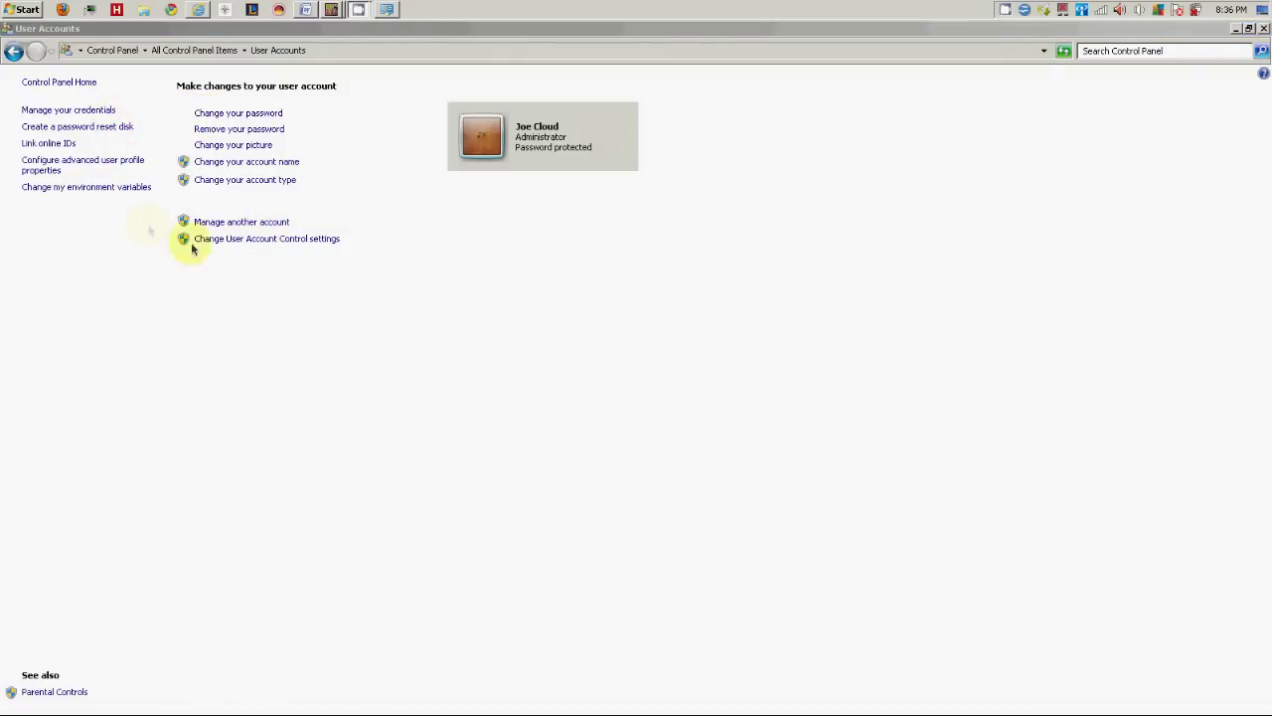
left_click(249, 242)
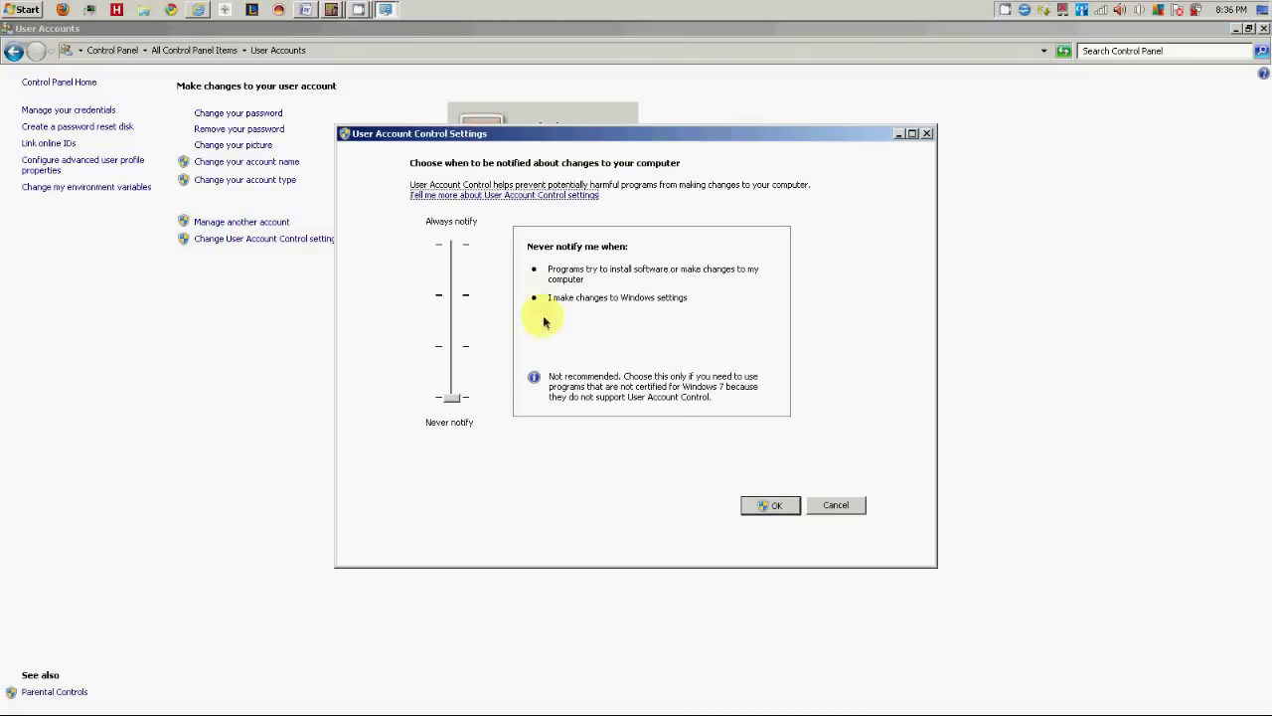
mouse_move(447, 398)
left_mouse_down()
mouse_move(457, 226)
mouse_move(451, 410)
left_mouse_up()
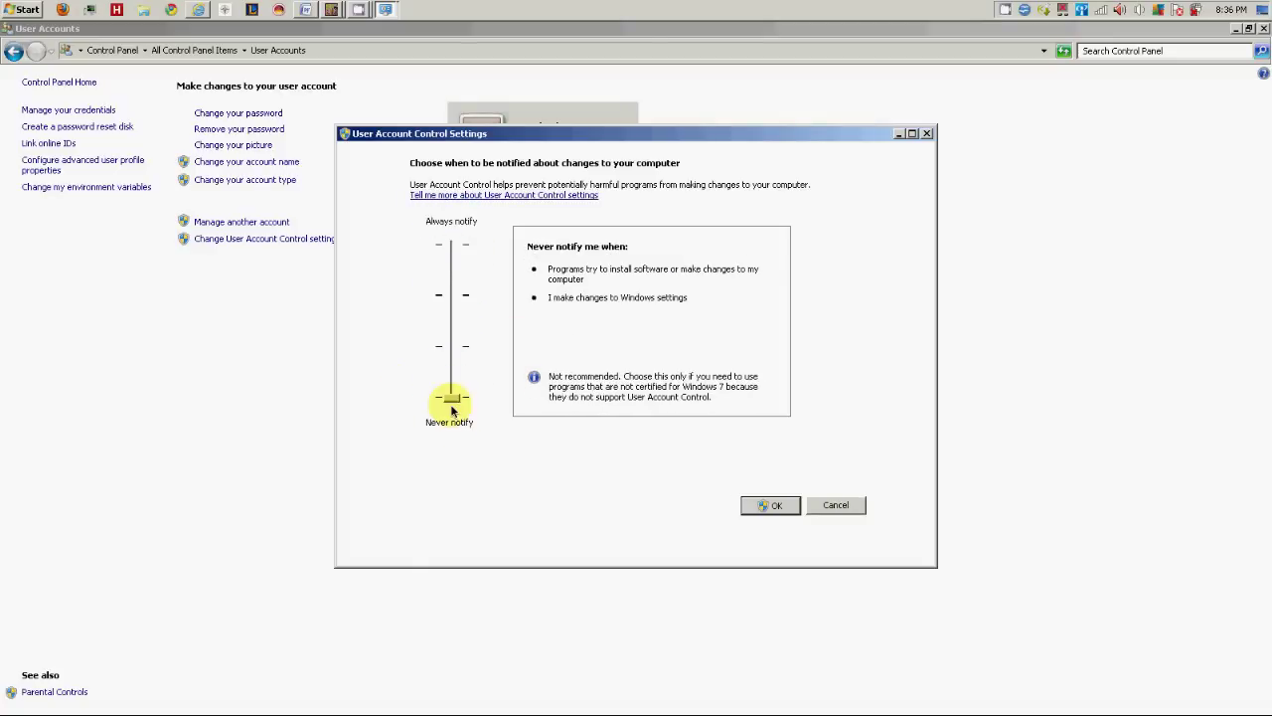
left_click(454, 394)
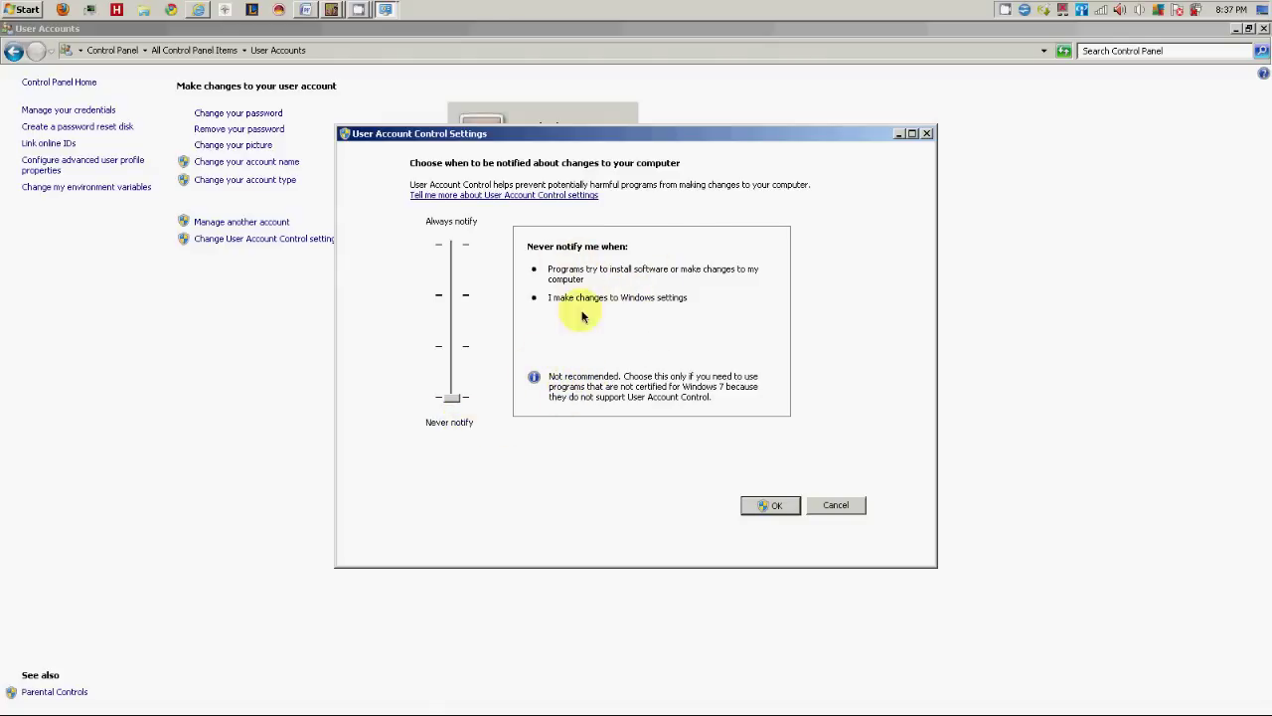
left_click(770, 505)
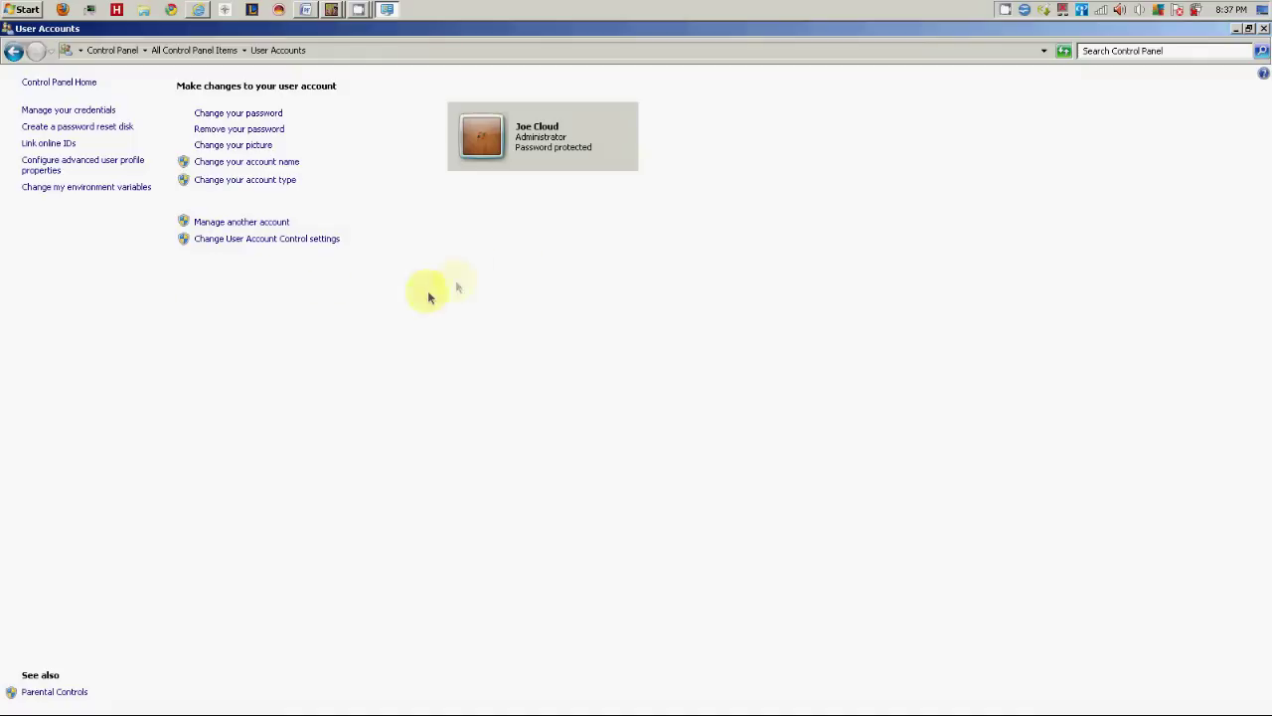
left_click(1263, 30)
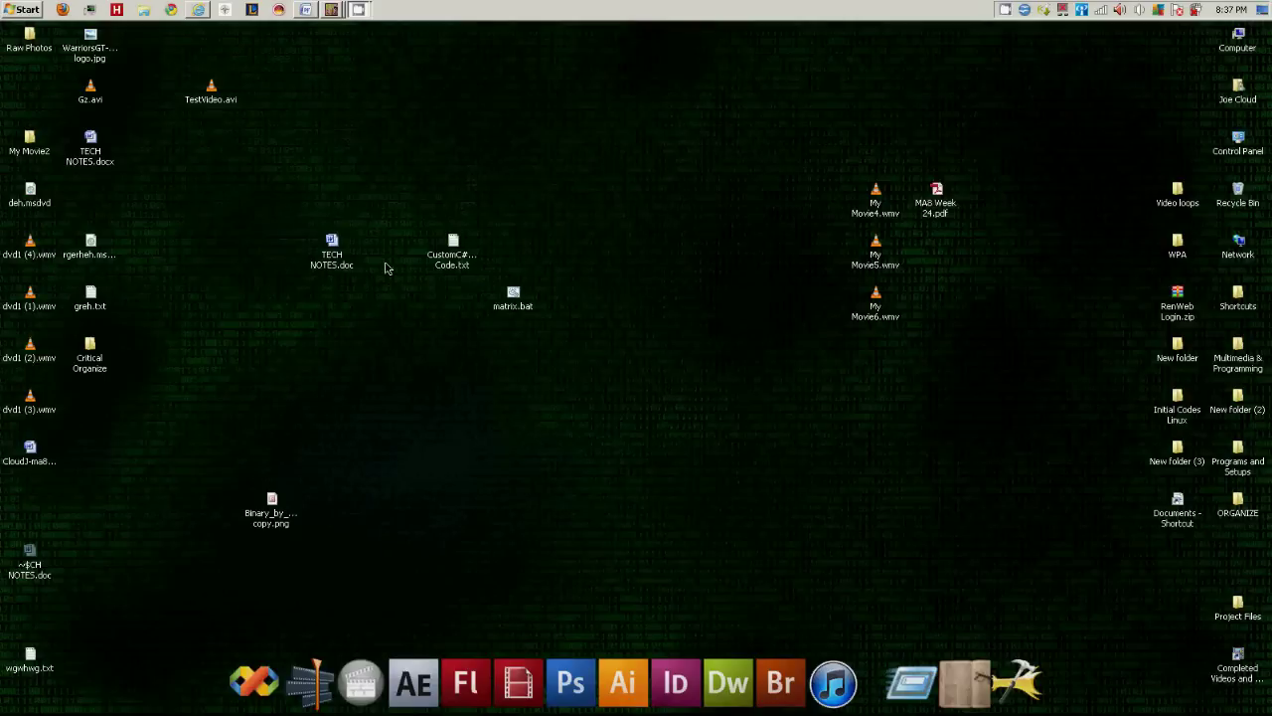
Open the plan settings for the Power4Gear High Performance plan in the Control Panel's Power Options.
left_click(28, 10)
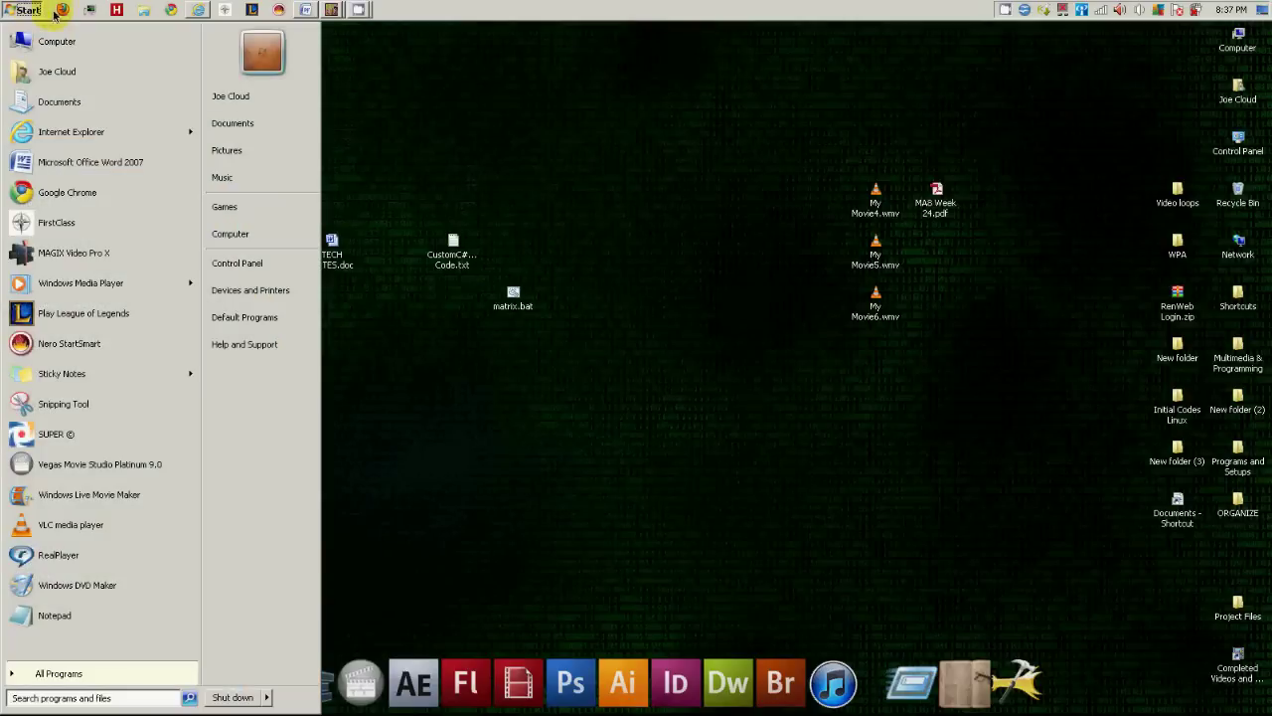
left_click(253, 264)
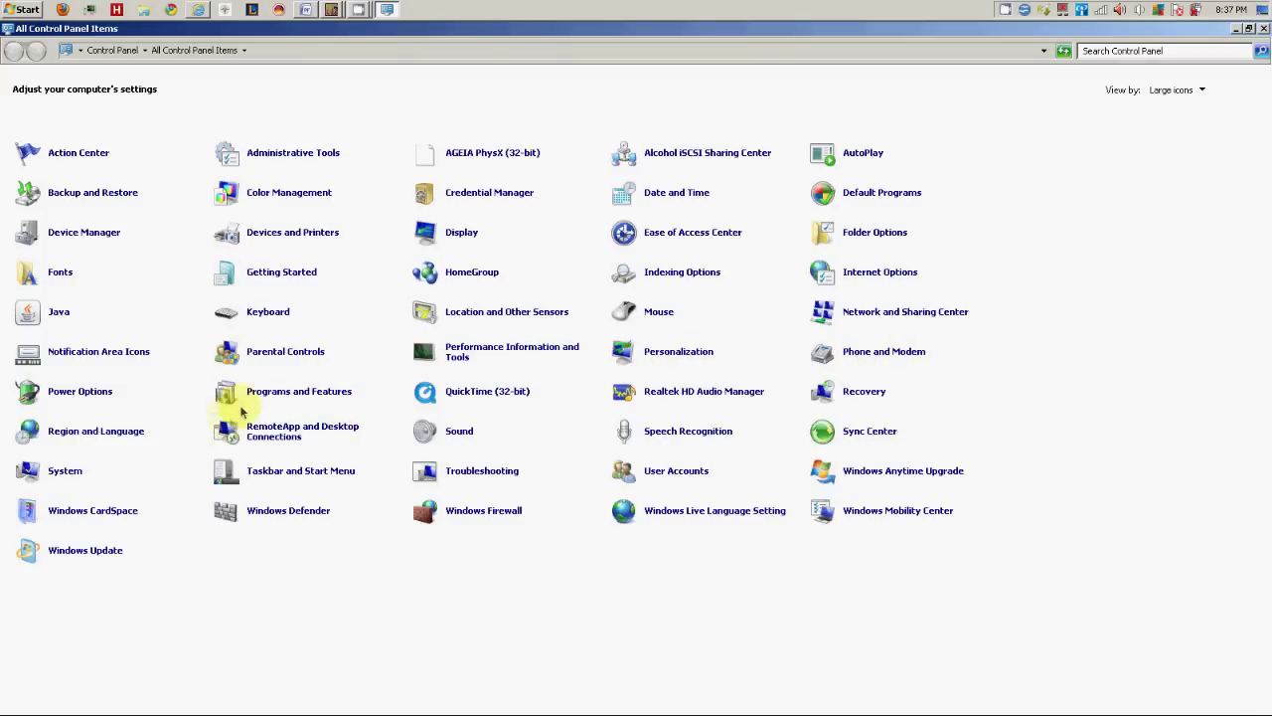
left_click(93, 393)
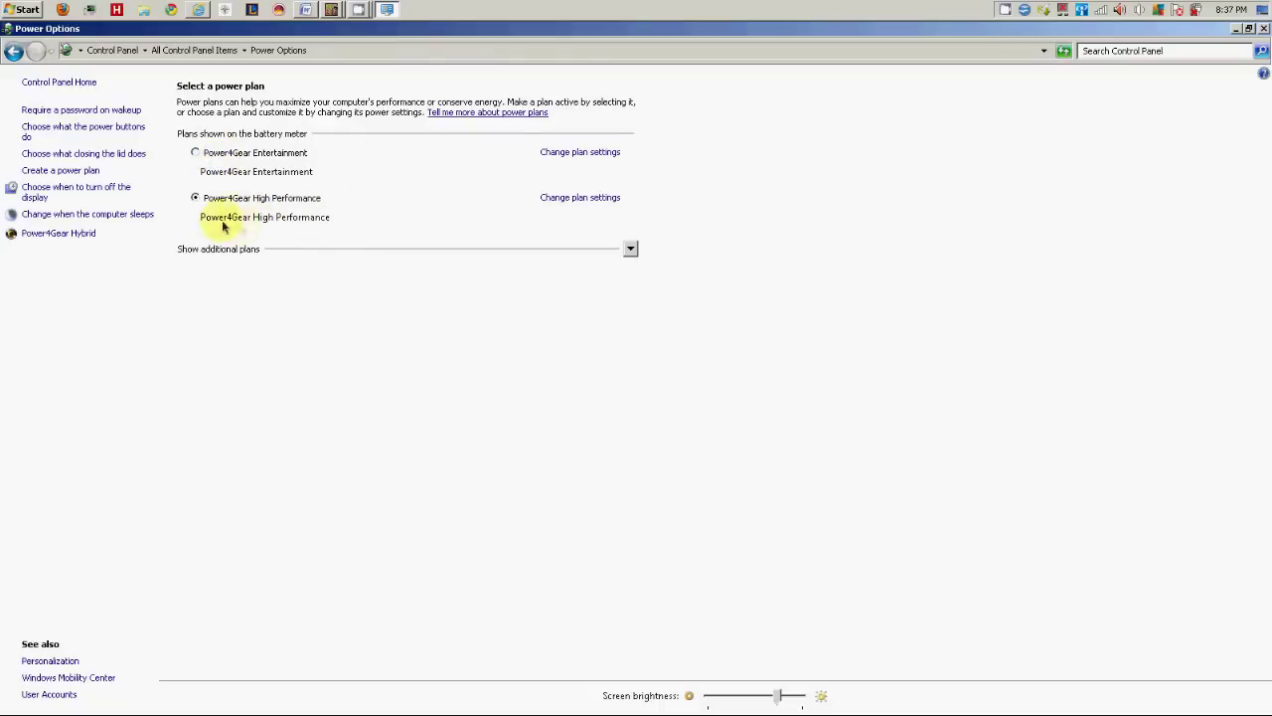
left_click(579, 197)
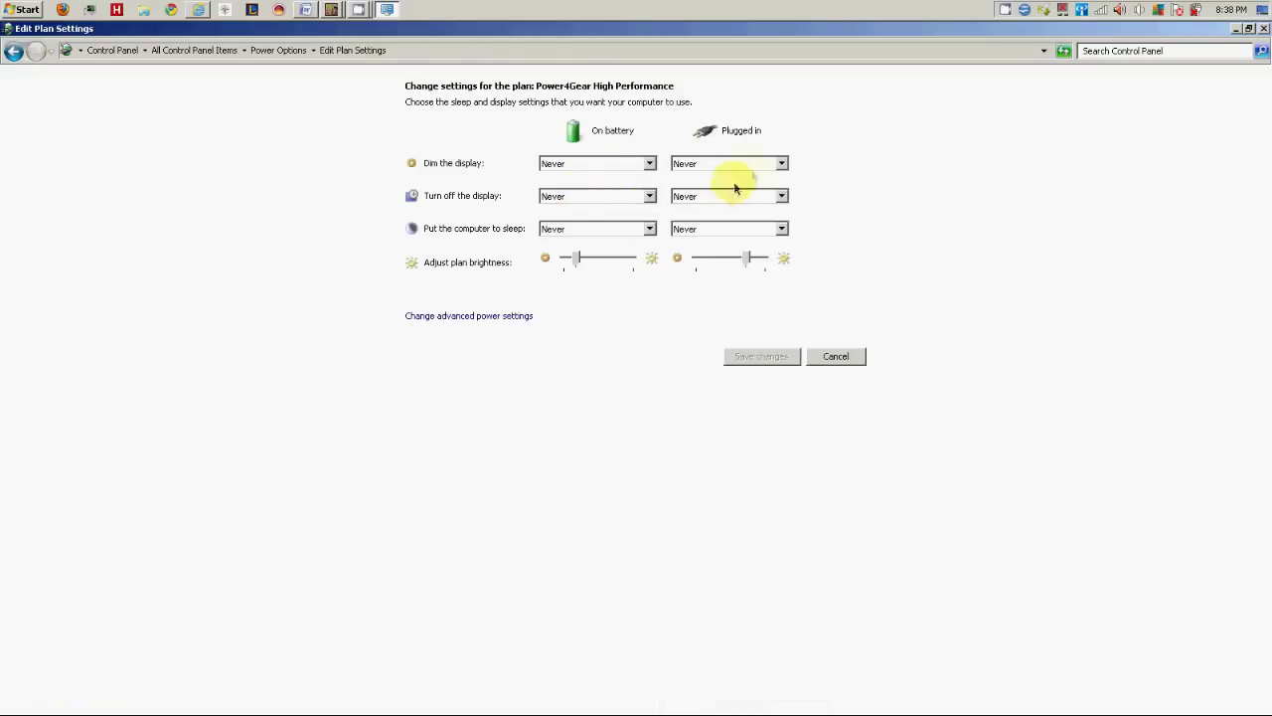
Set the plan's plugged-in brightness to maximum and save it, then show the additional power plans and close Power Options.
left_click_drag(752, 271, 781, 260)
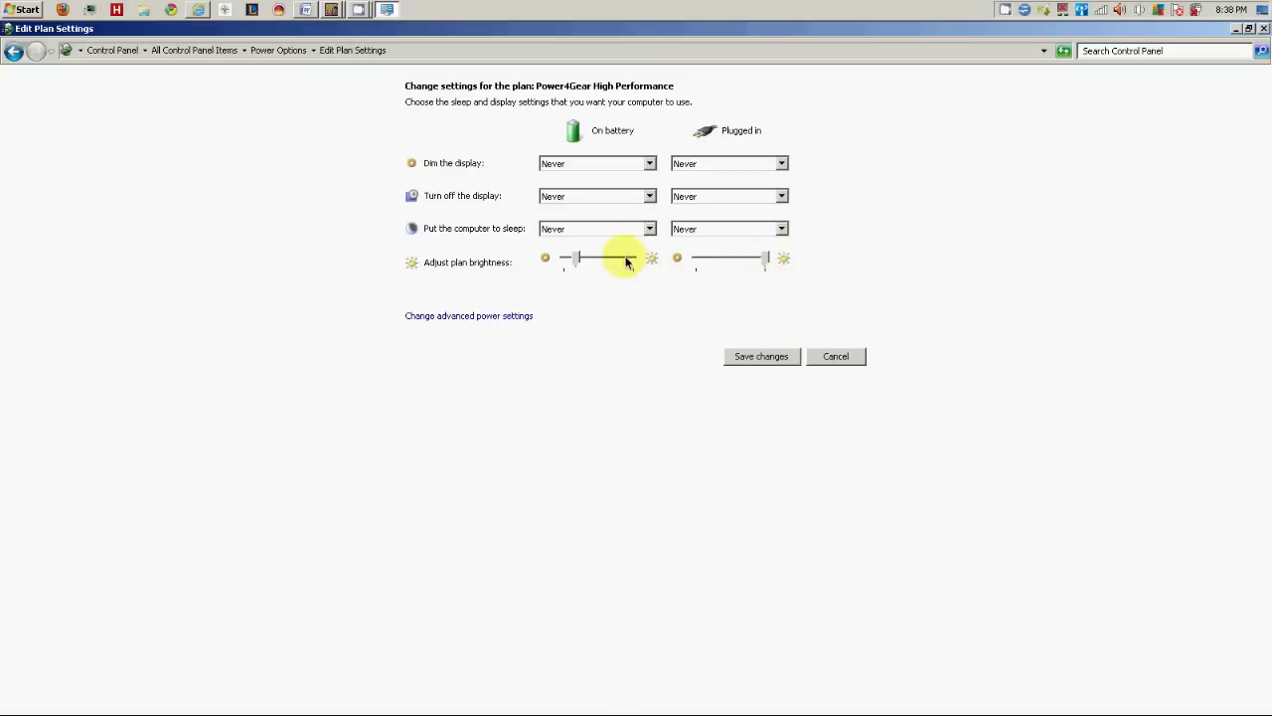
left_click(761, 357)
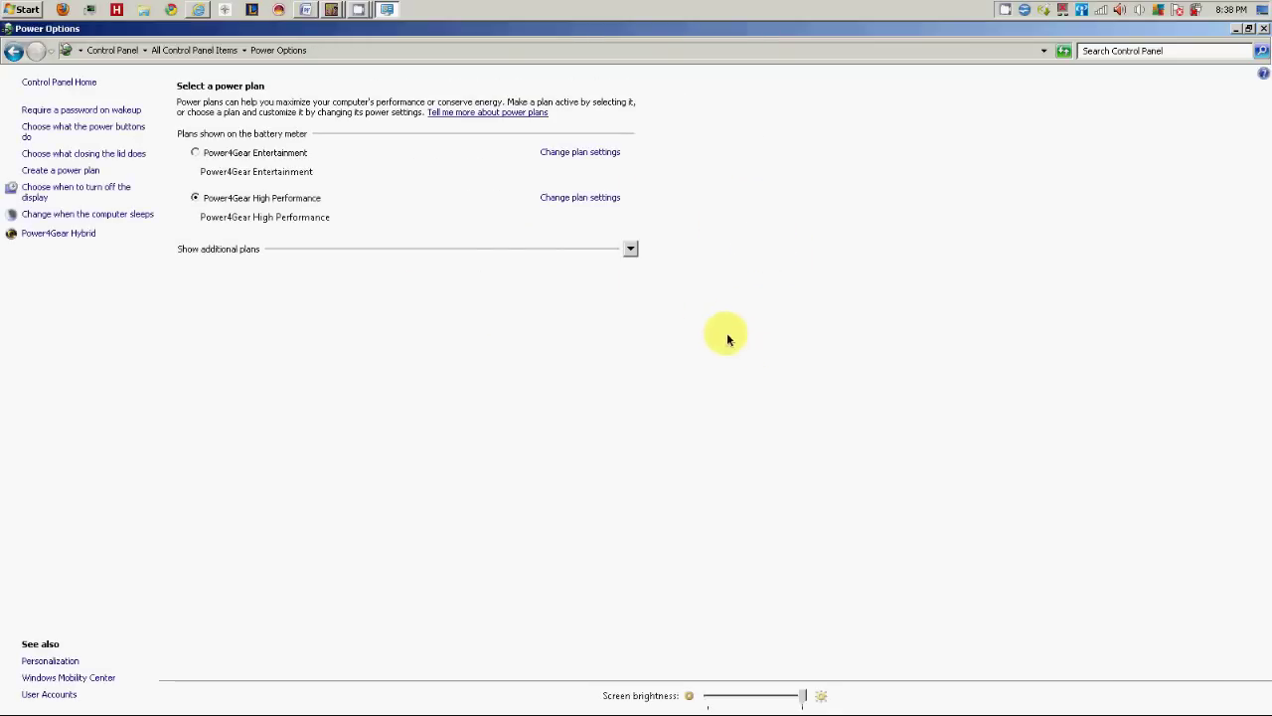
left_click(633, 249)
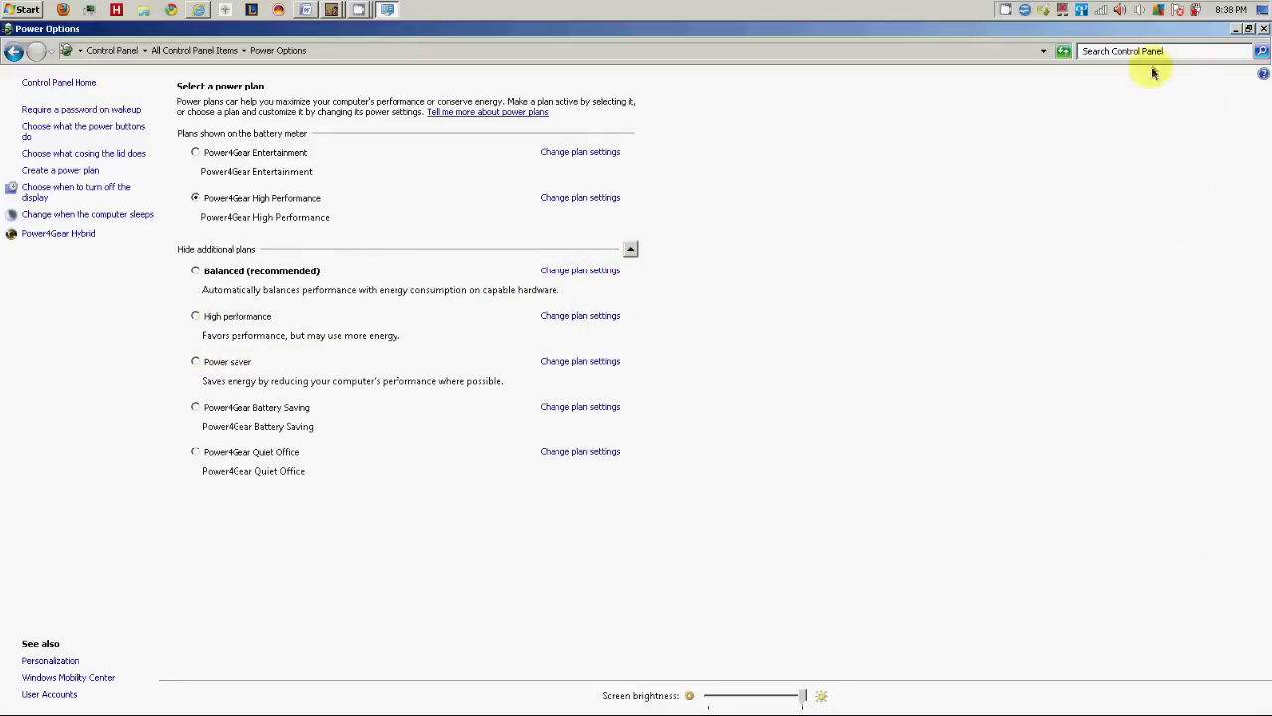
left_click(1263, 28)
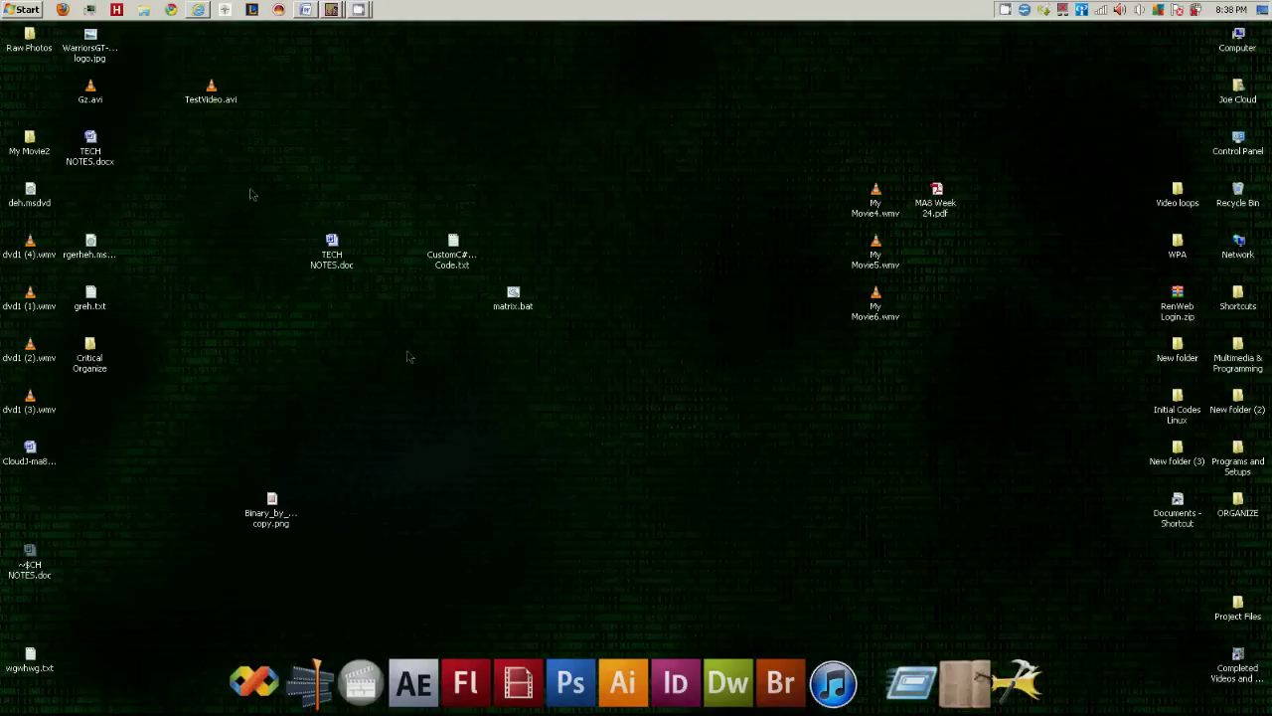
In the Computer window's folder and search options, enable "Always show icons, never thumbnails", confirm it, and close the window.
left_click(31, 11)
left_click(90, 48)
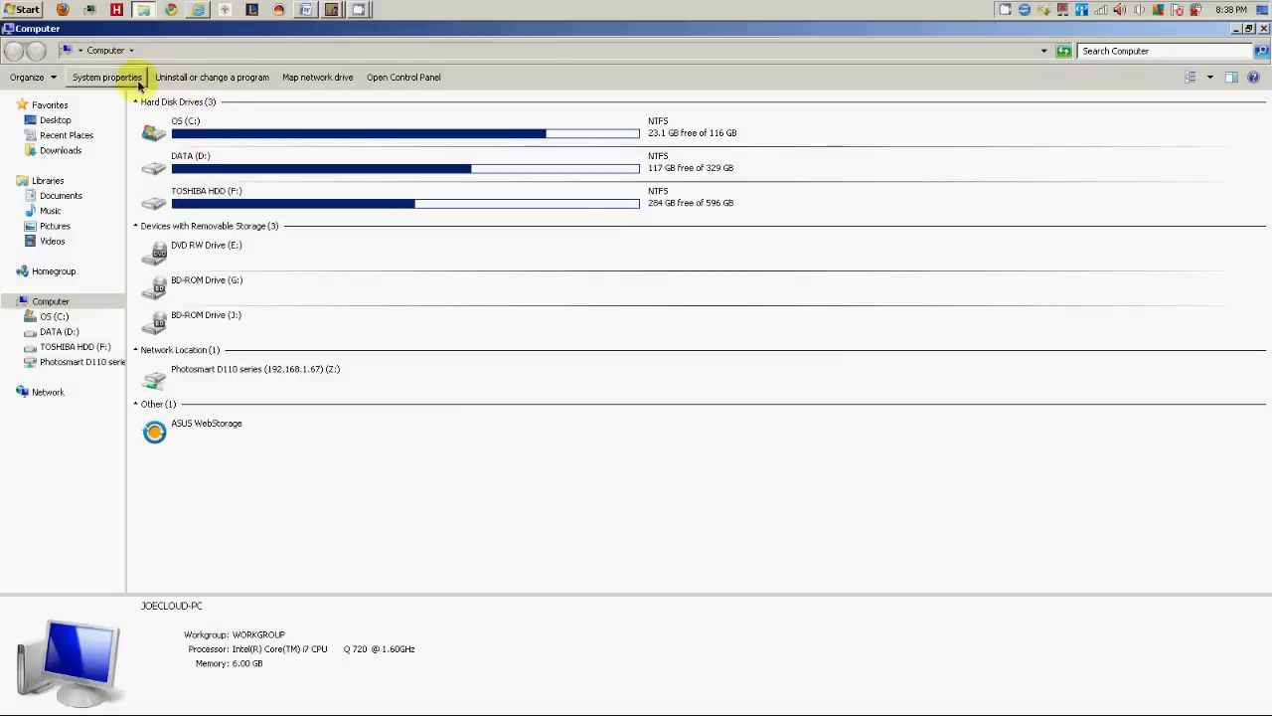
left_click(56, 83)
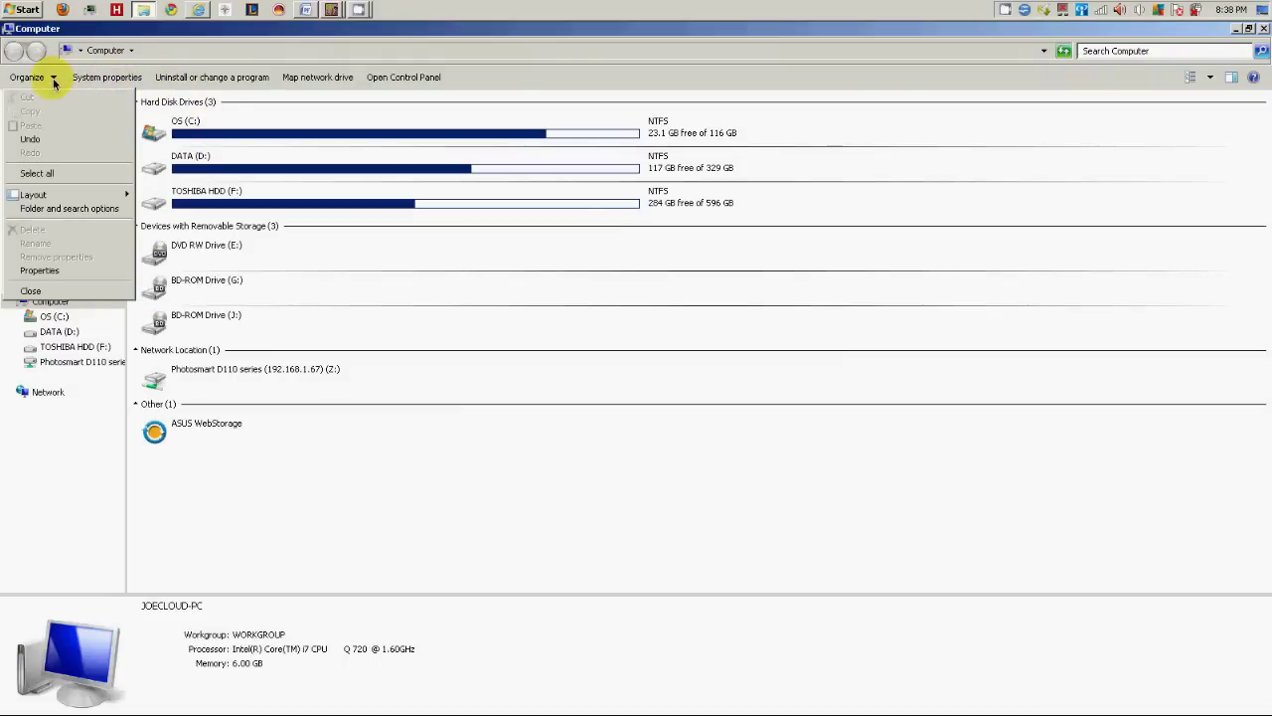
left_click(45, 211)
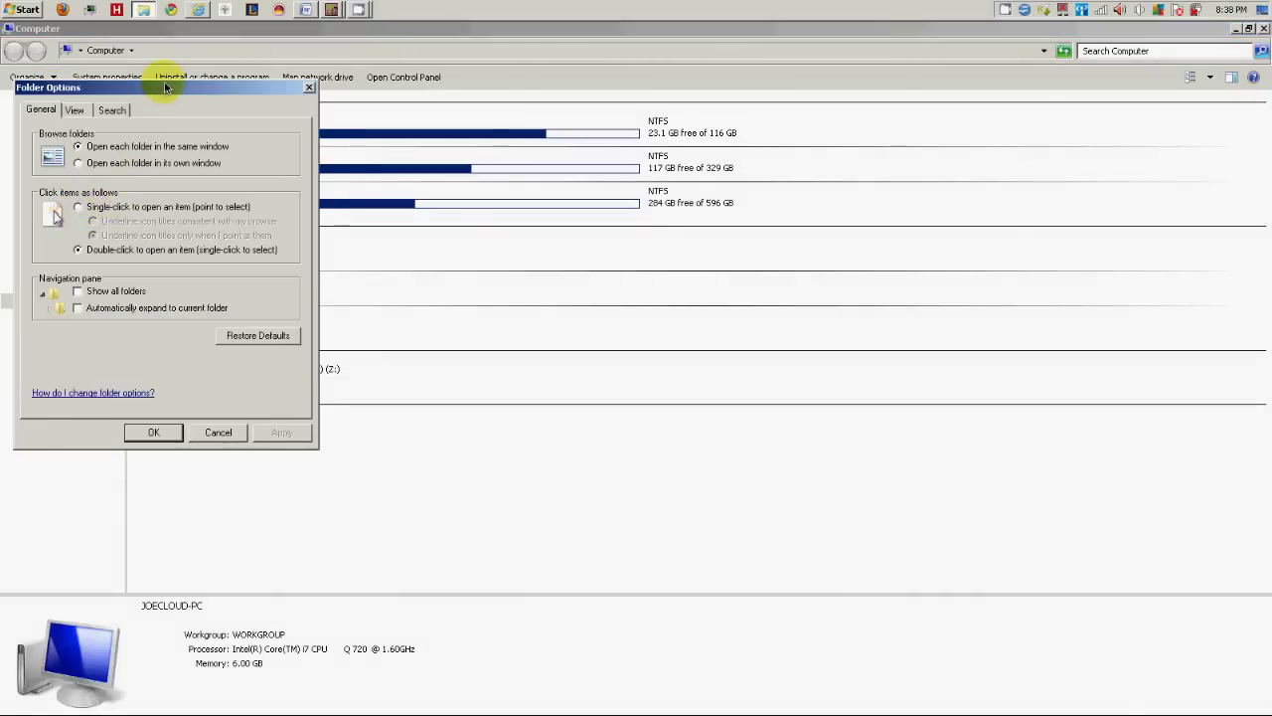
left_click_drag(167, 97, 523, 170)
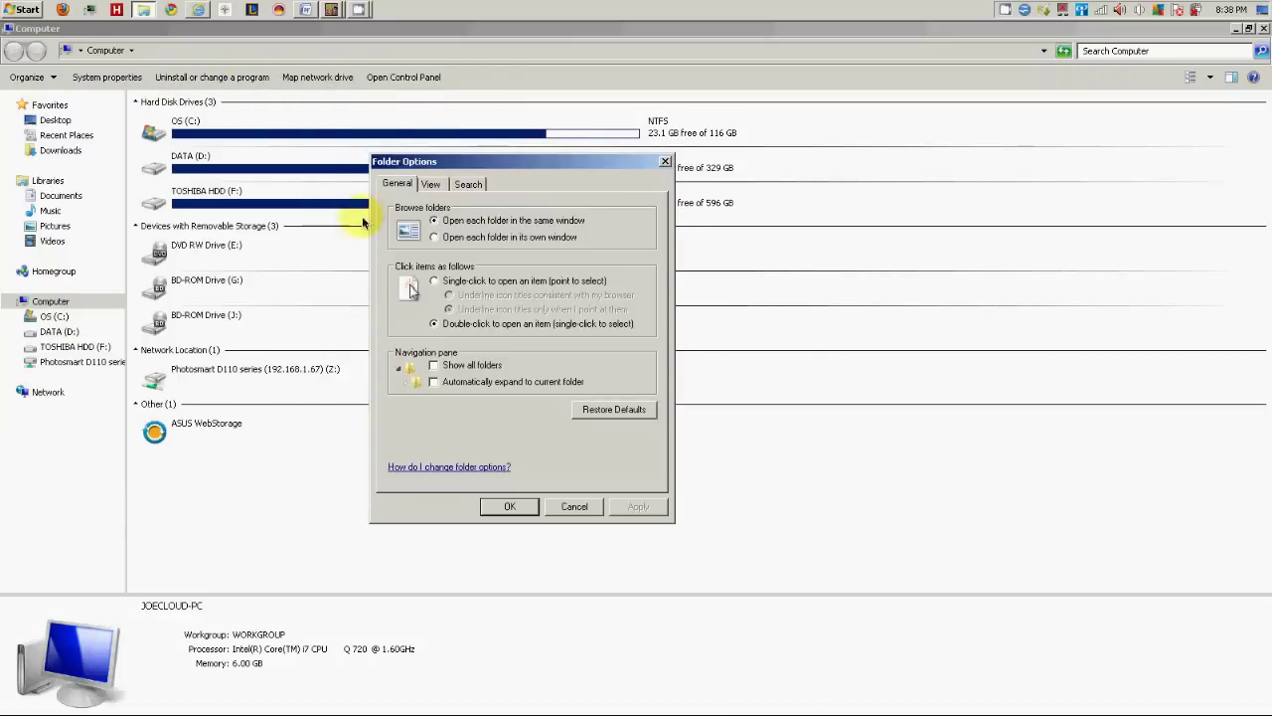
left_click(432, 185)
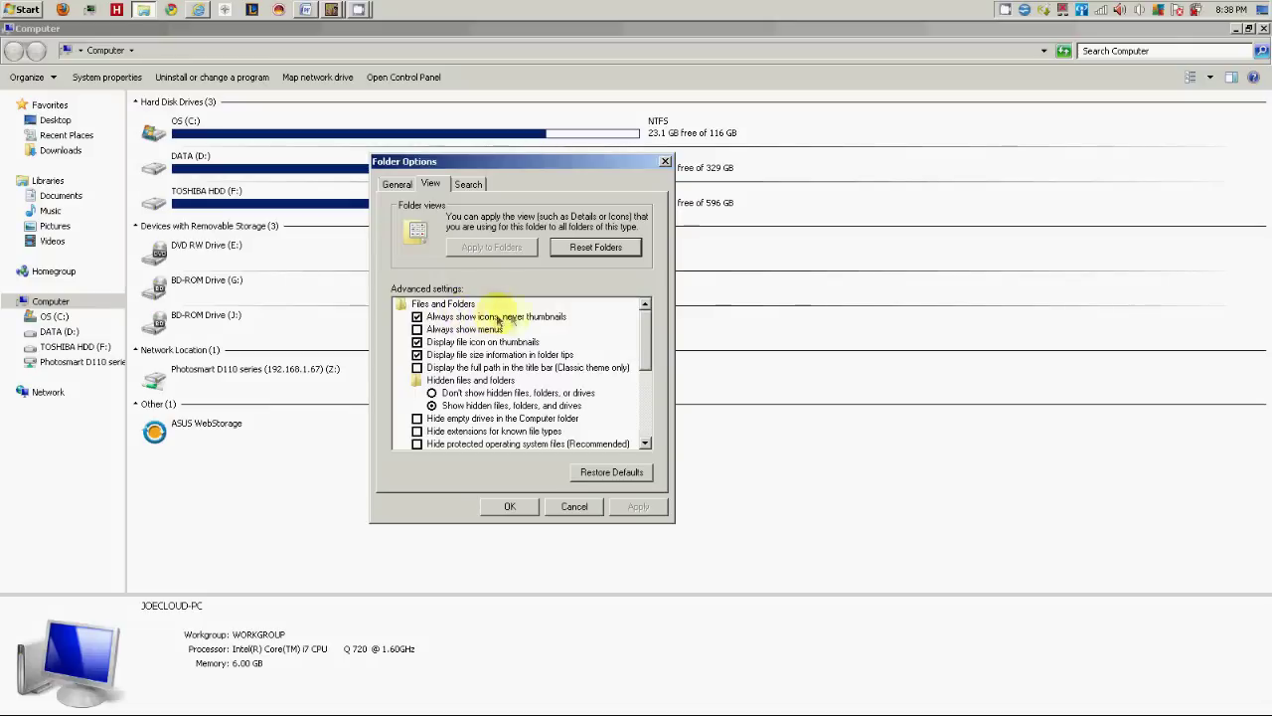
left_click(417, 316)
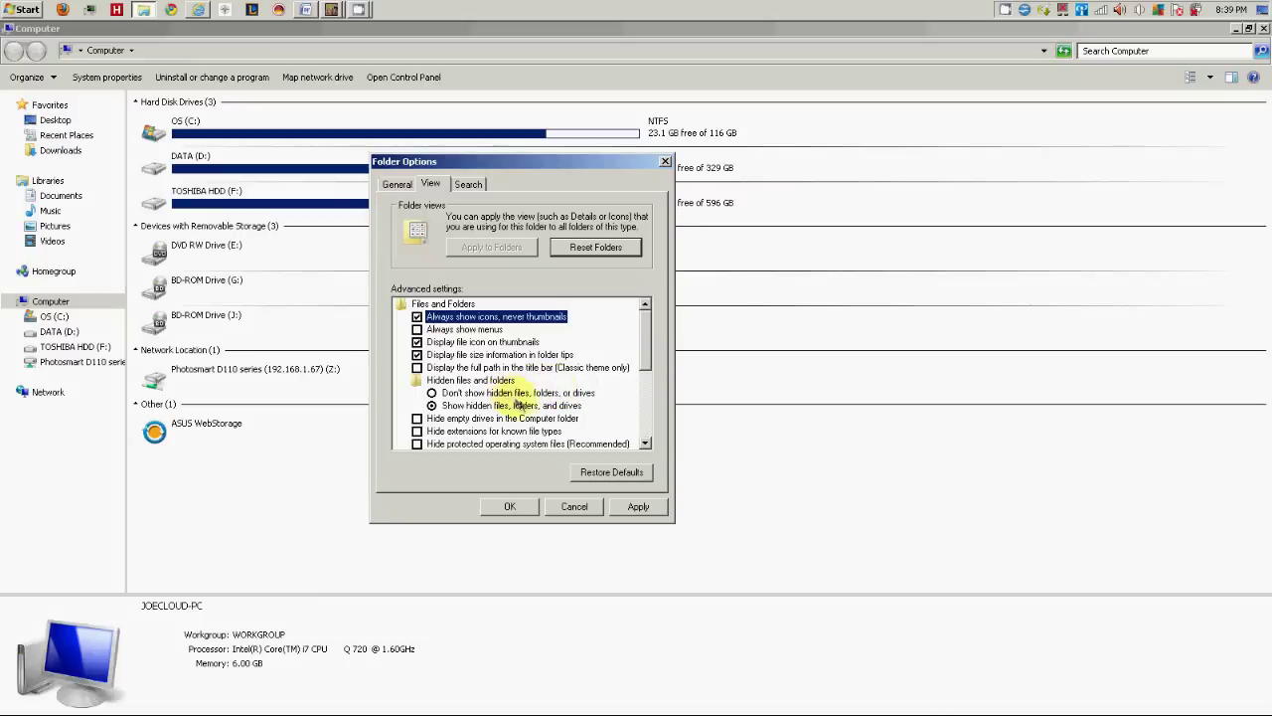
left_click(517, 511)
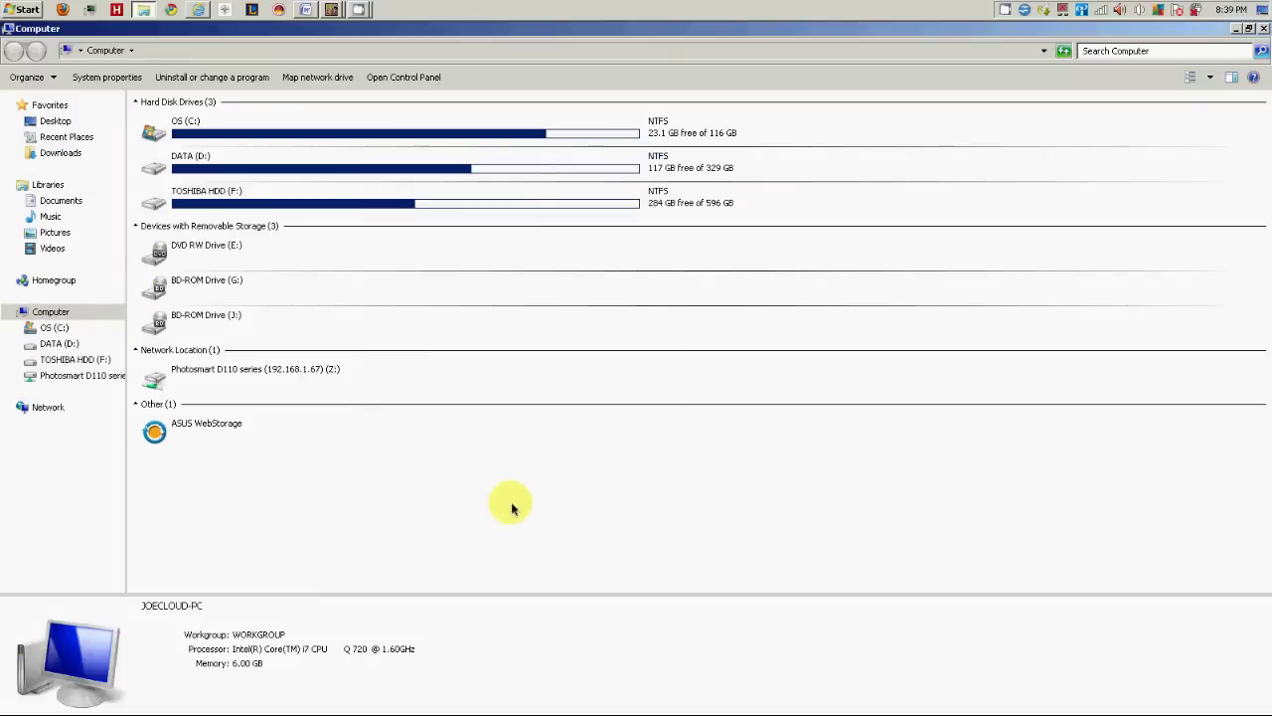
left_click(1263, 28)
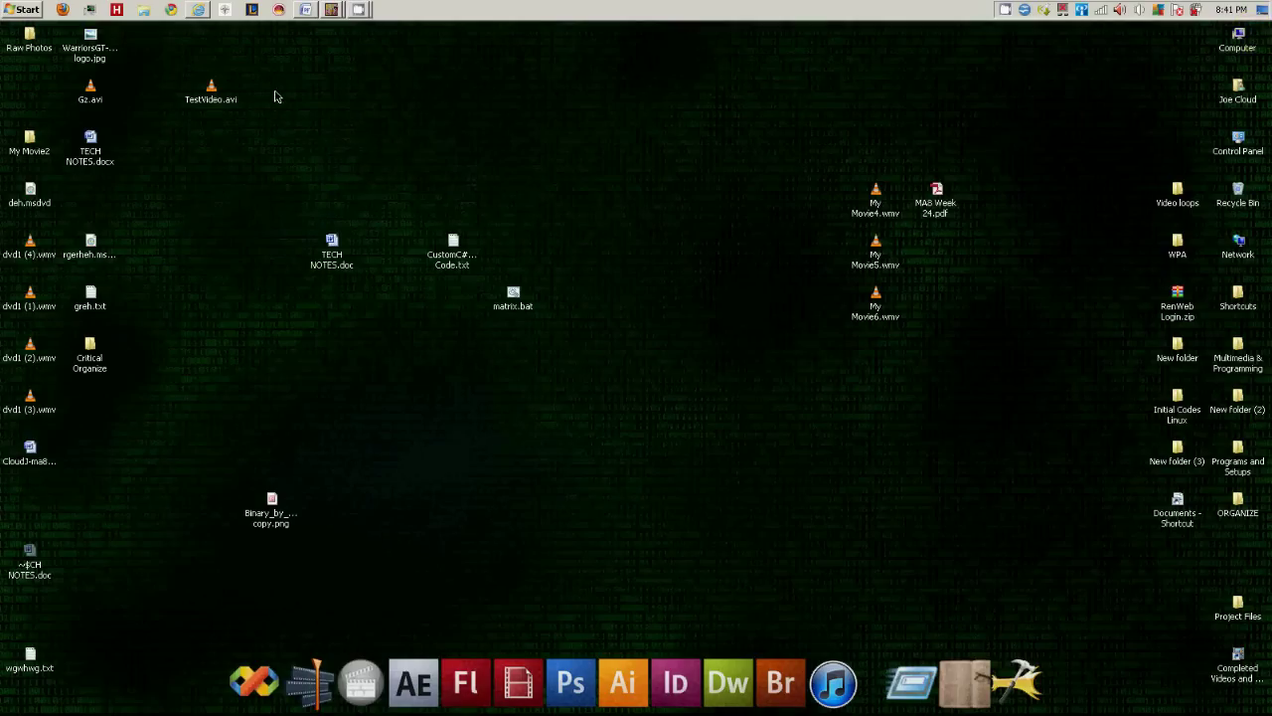
Switch to Internet Explorer and search Google for "Teracopy".
left_click(20, 10)
left_click(60, 128)
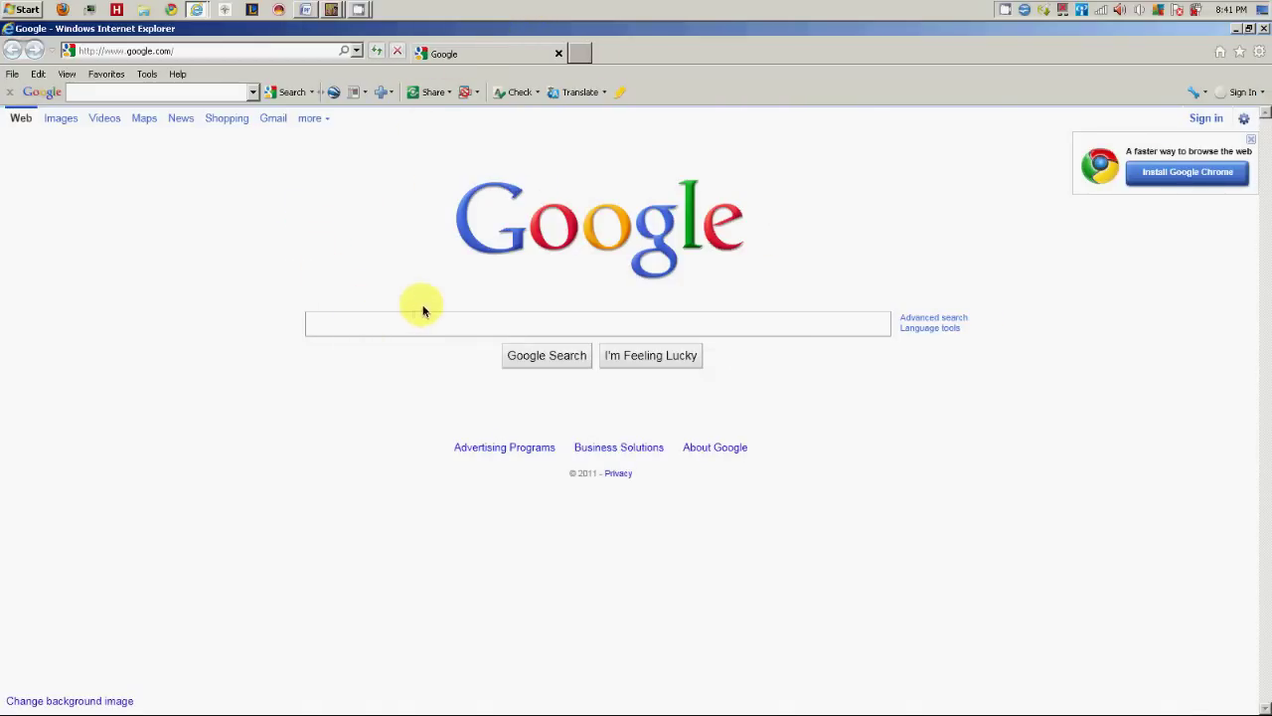
left_click(404, 325)
type("Ter")
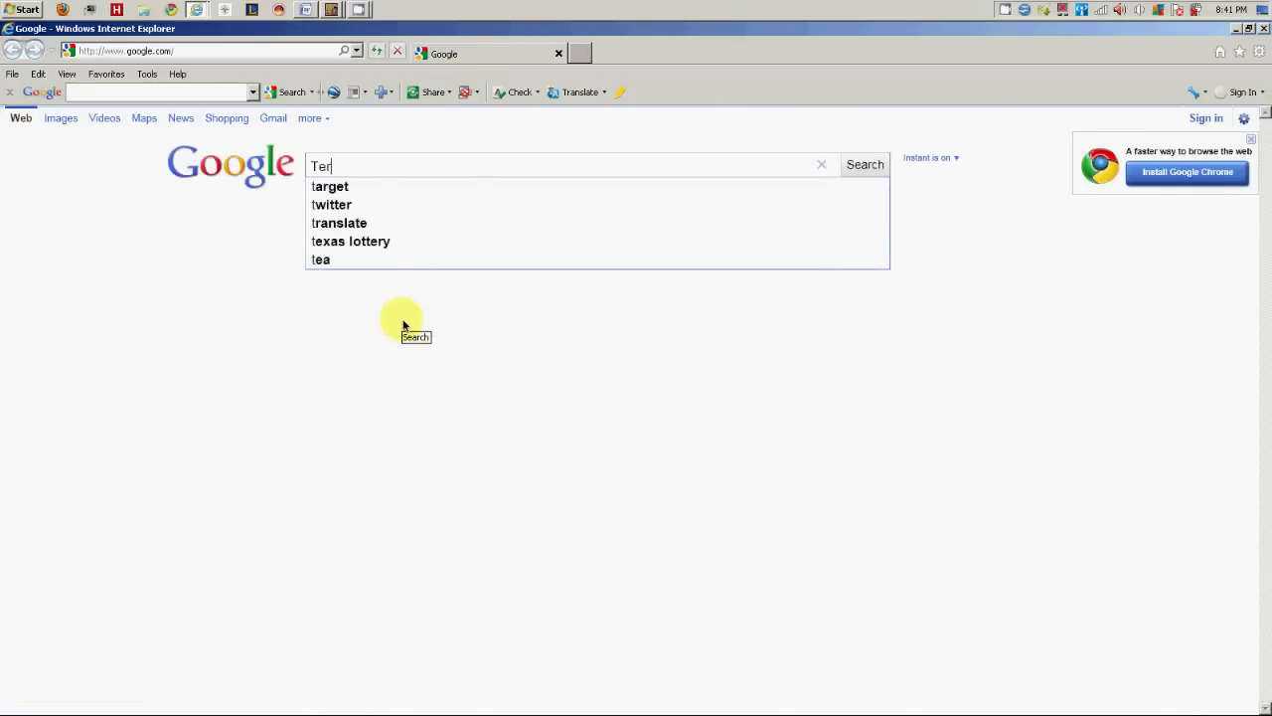
type("a cop")
key("BackSpace")
key("BackSpace")
key("BackSpace")
key("BackSpace")
type("copy")
key("Return")
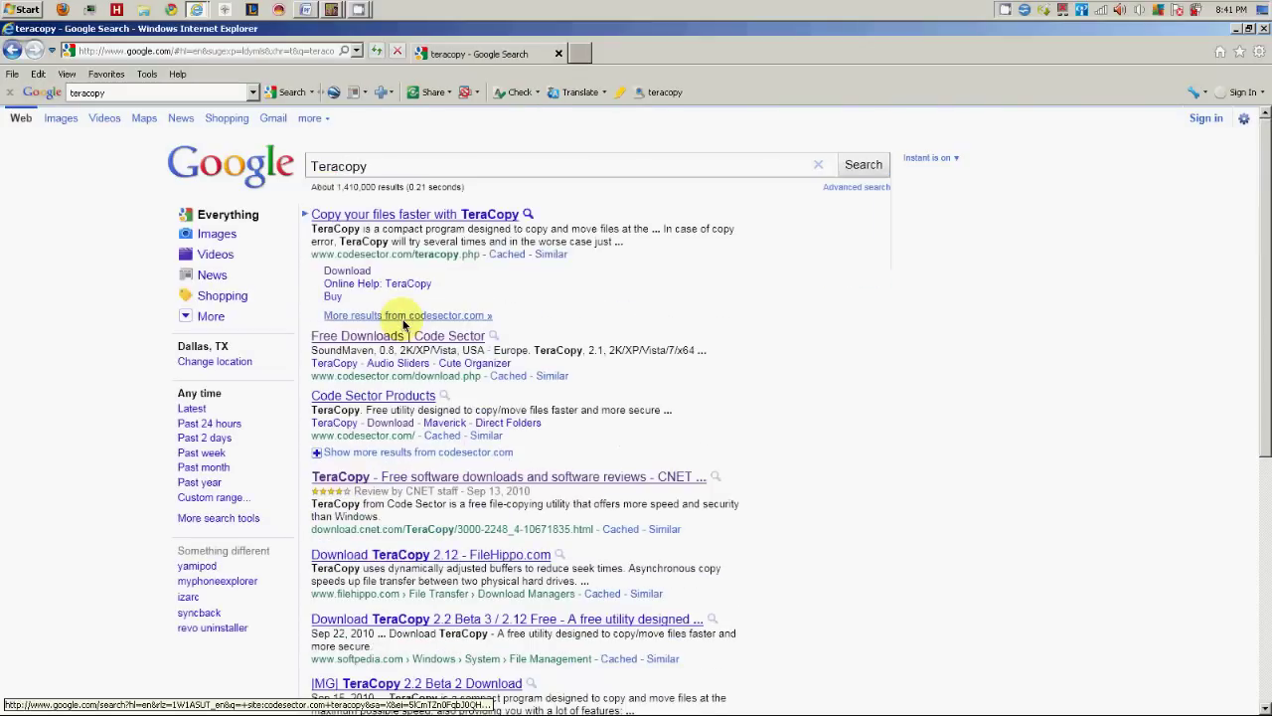
From Code Sector's TeraCopy page, download TeraCopy 2.1 from the USA location and save teracopy.exe.
left_click(421, 215)
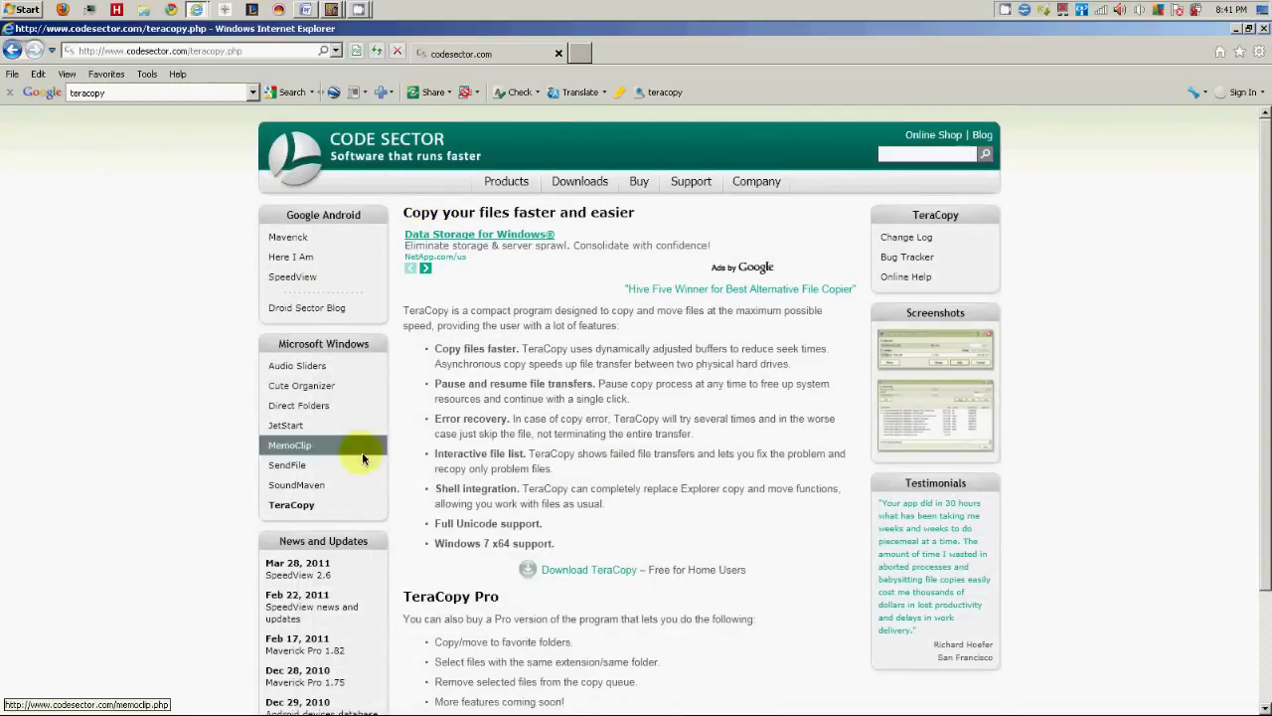
scroll(323, 442, "down", 2)
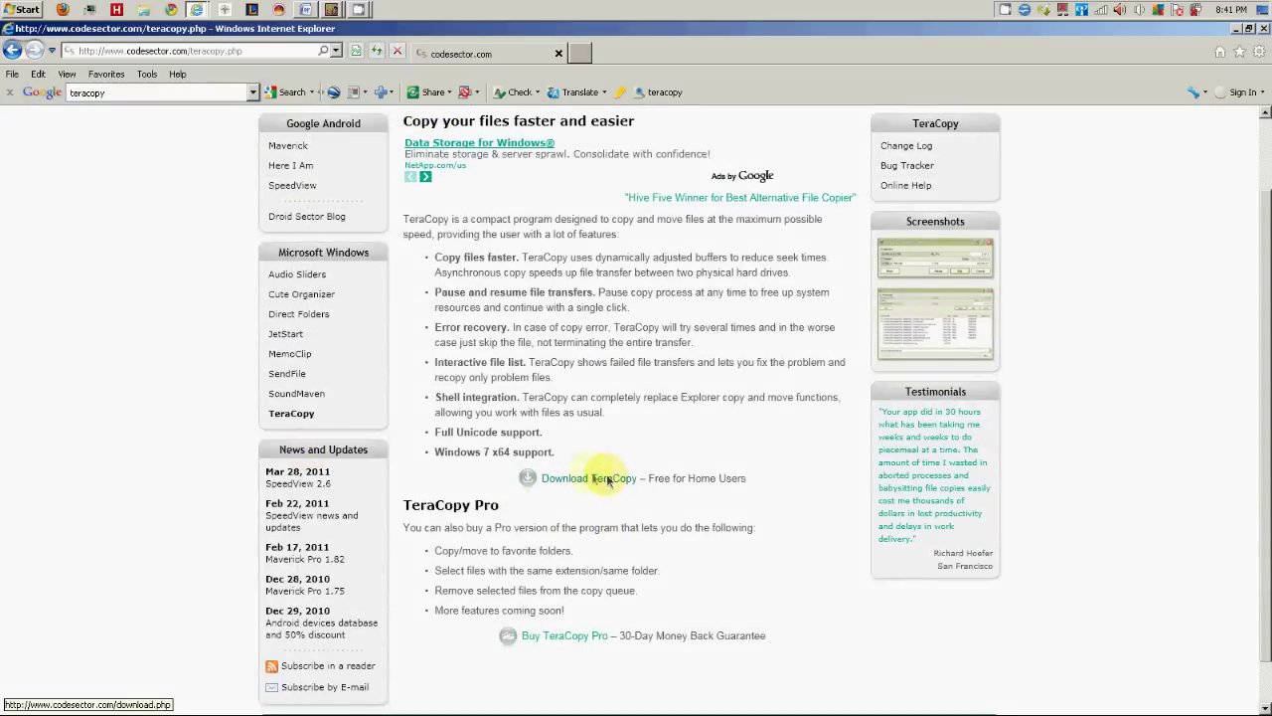
left_click(589, 479)
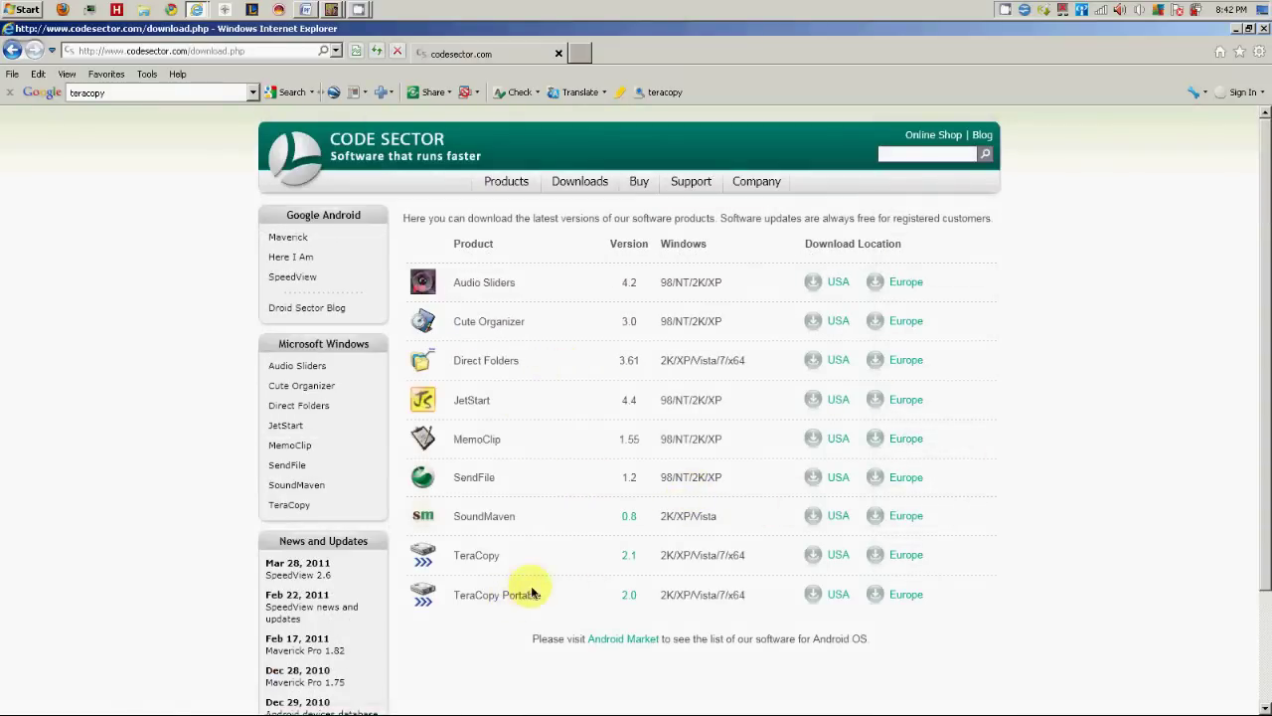
left_click(840, 562)
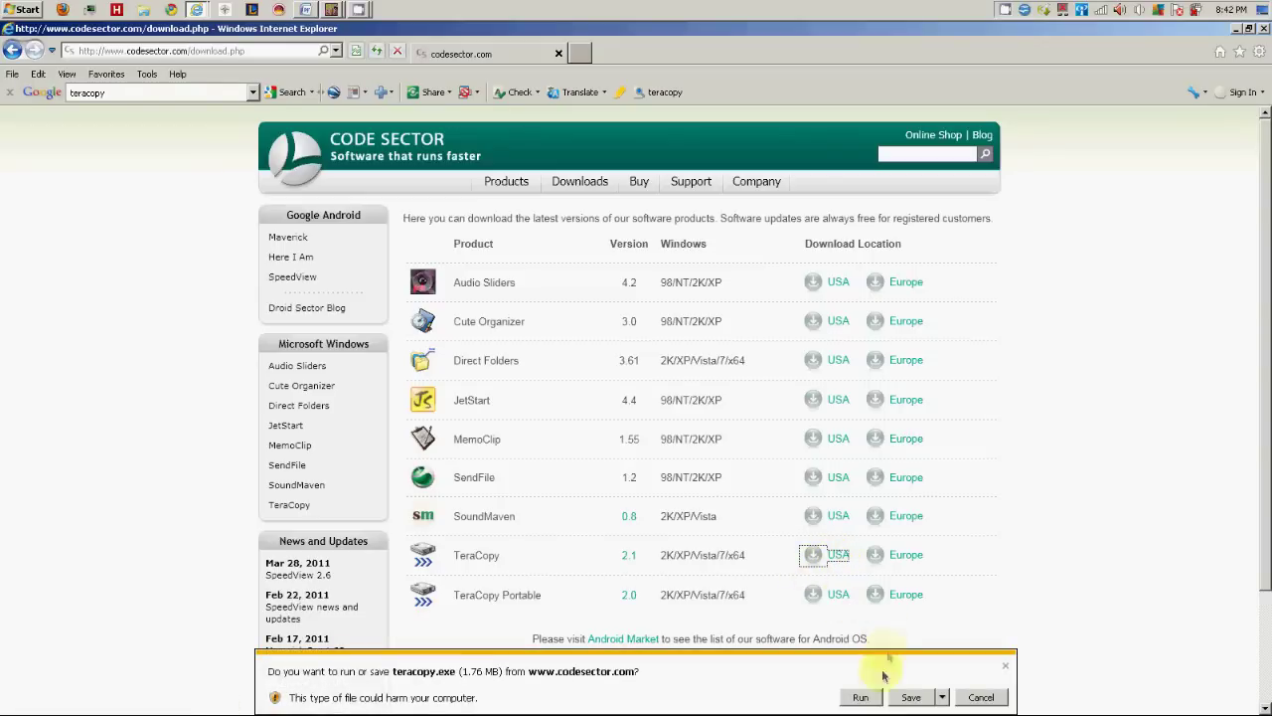
left_click(910, 697)
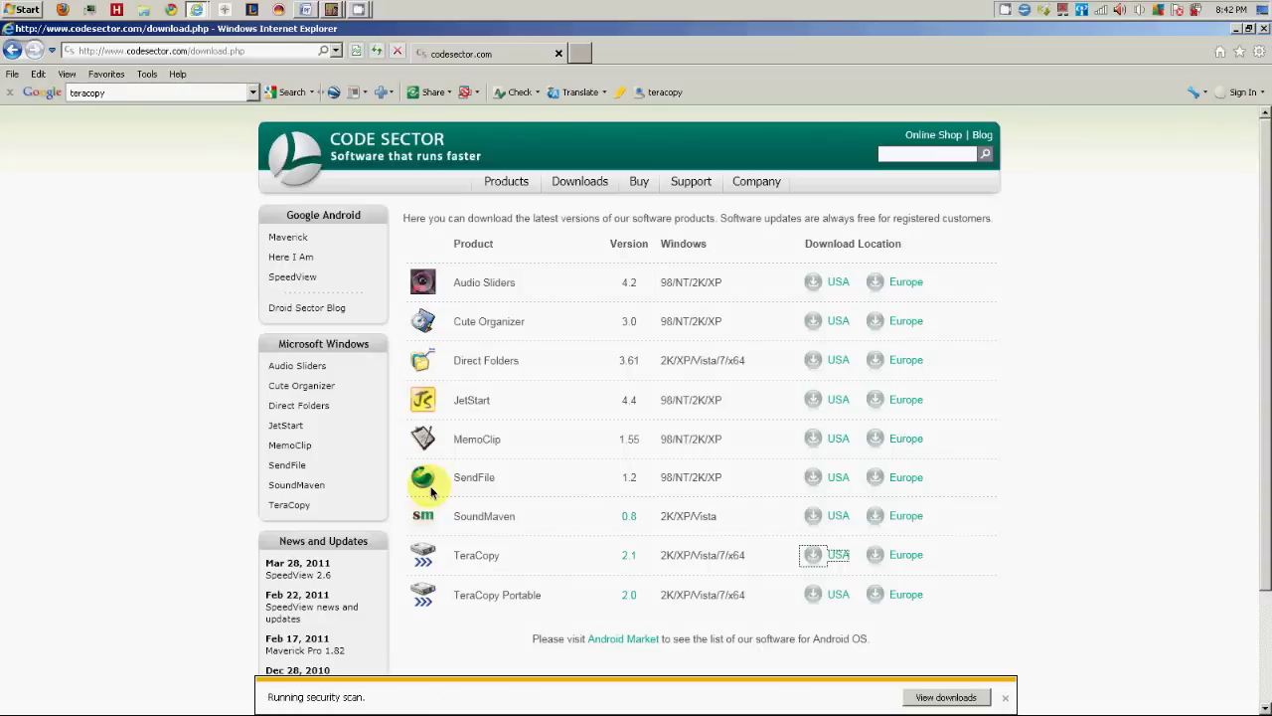
Run the TeraCopy installer, accept the license agreement, and install it with the .md5 and .sfv file associations and no desktop icon.
left_click(880, 696)
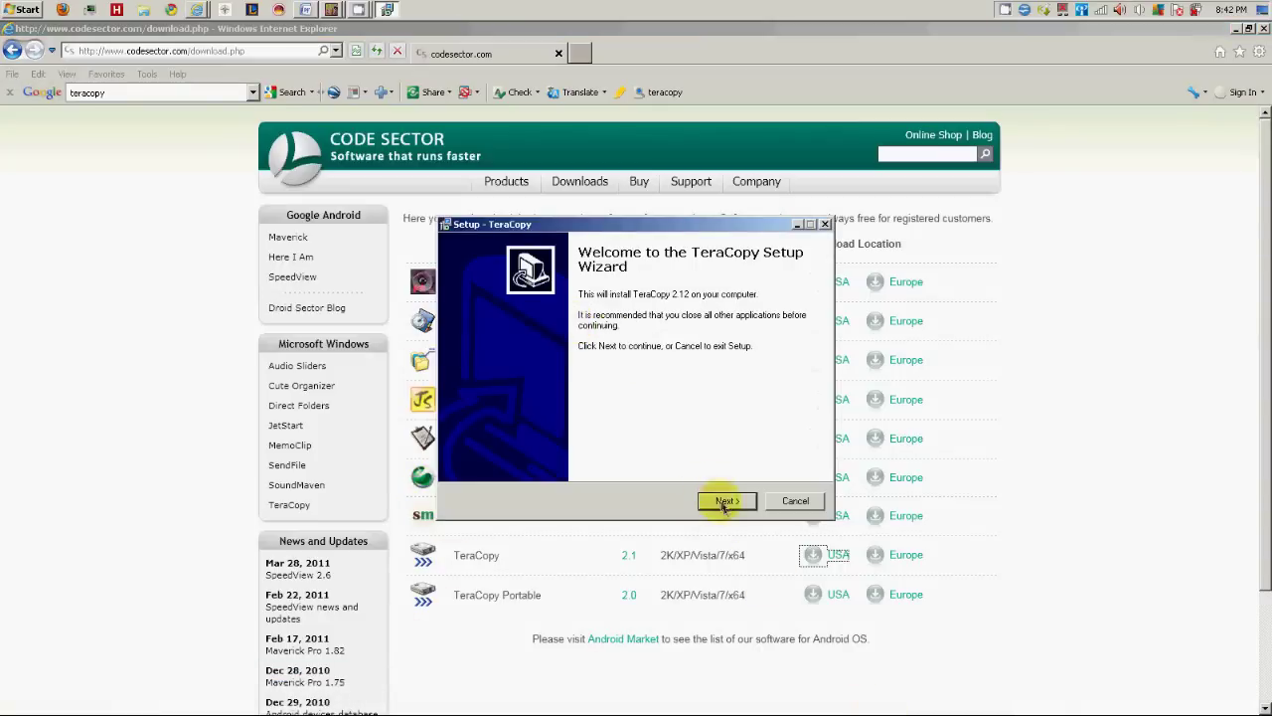
left_click(726, 502)
left_click(515, 454)
left_click(738, 510)
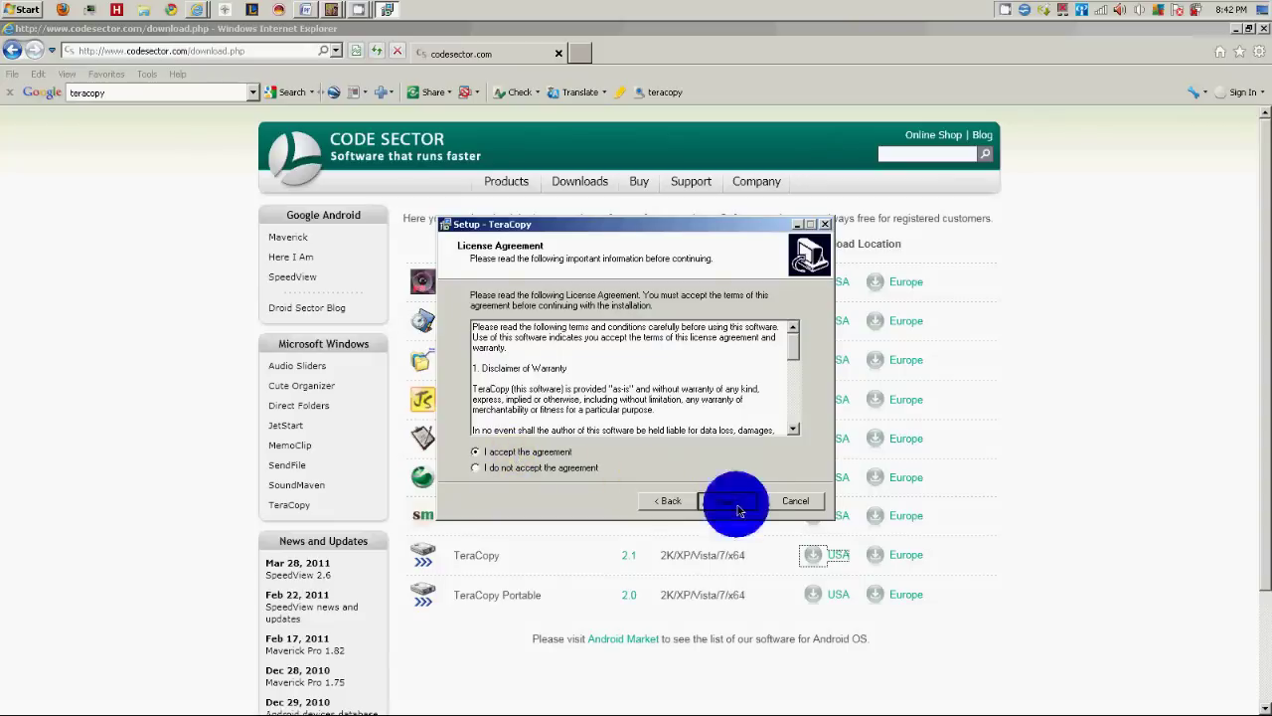
left_click(732, 502)
left_click(732, 502)
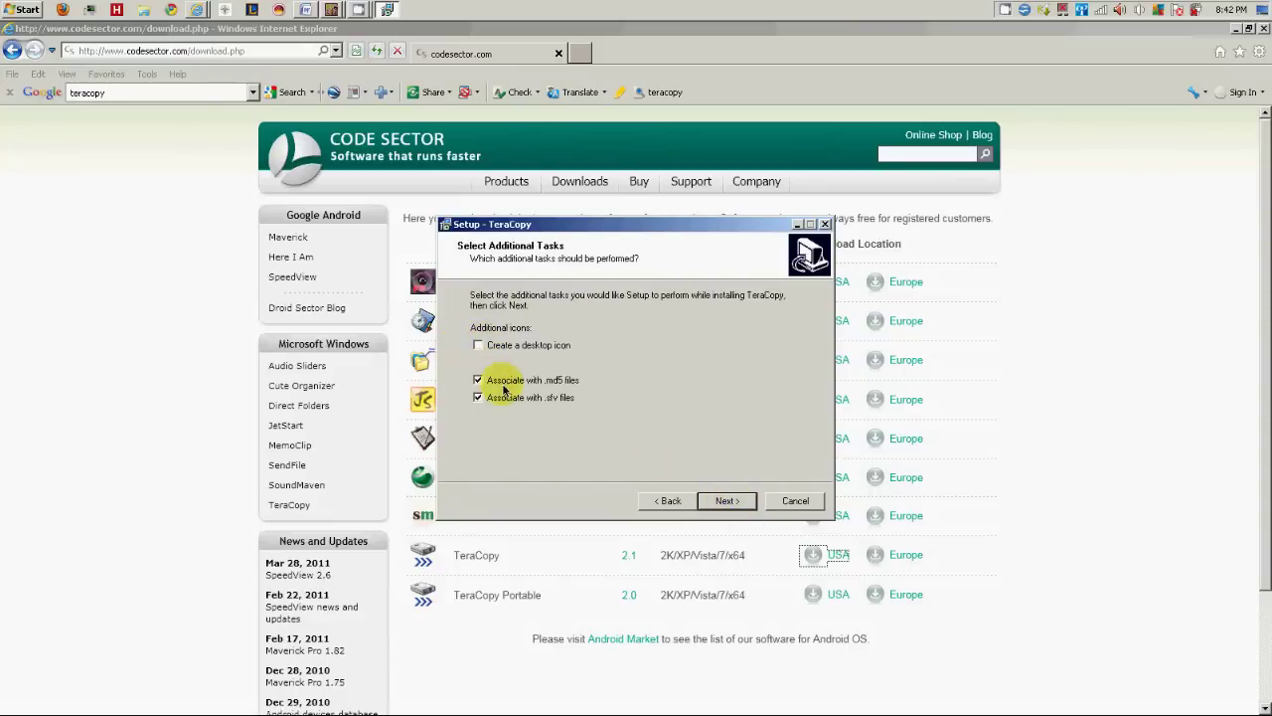
left_click(715, 503)
left_click(725, 505)
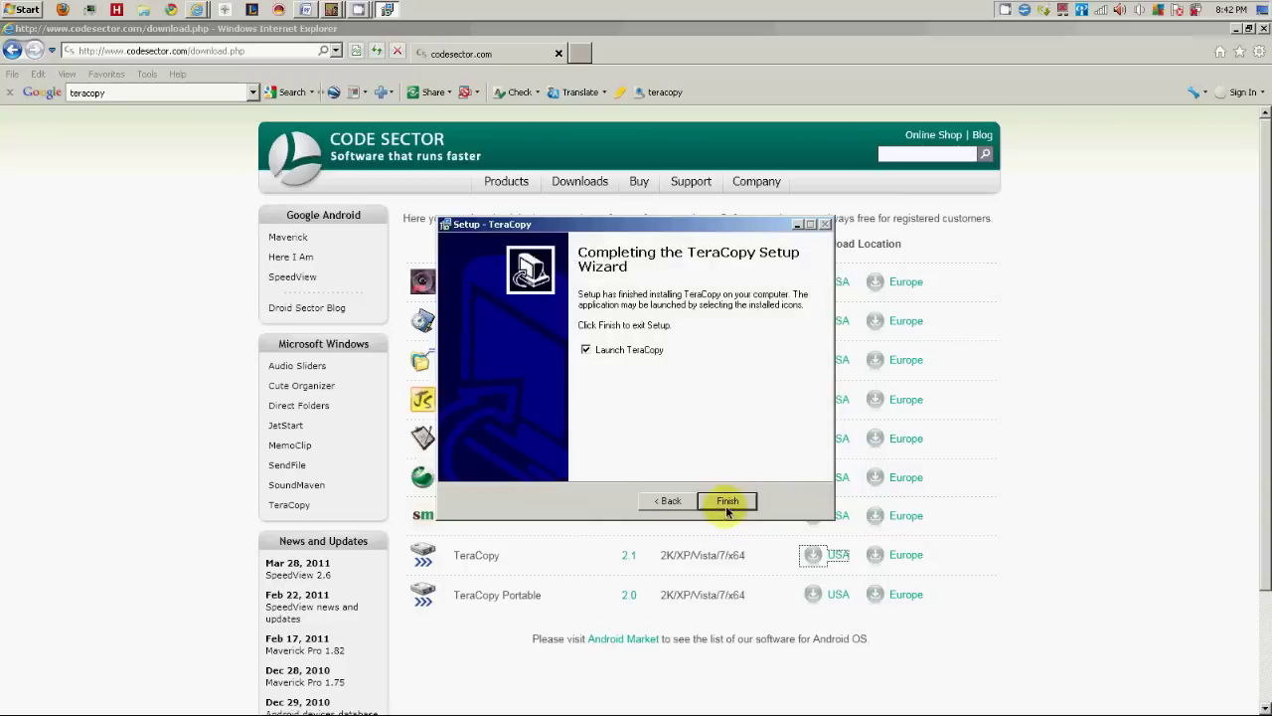
Finish the TeraCopy setup with "Launch TeraCopy" enabled, close the TeraCopy window, and minimize the browser.
left_click(728, 501)
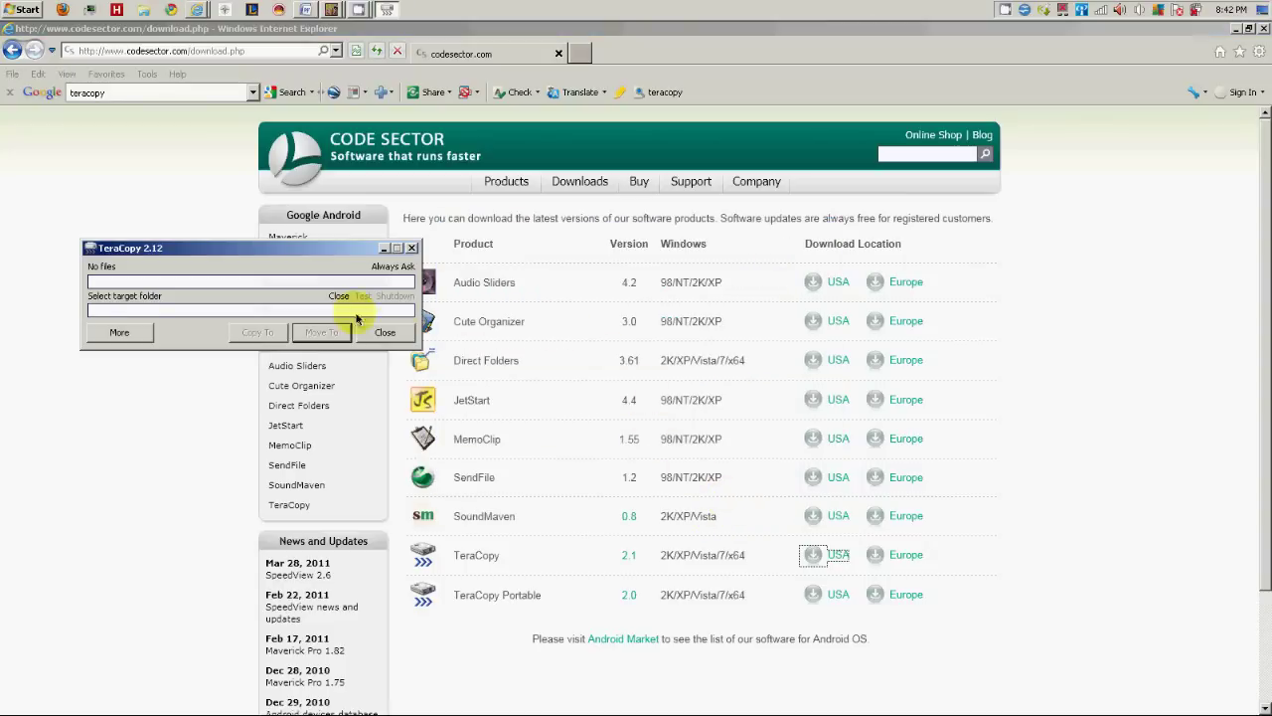
left_click(410, 248)
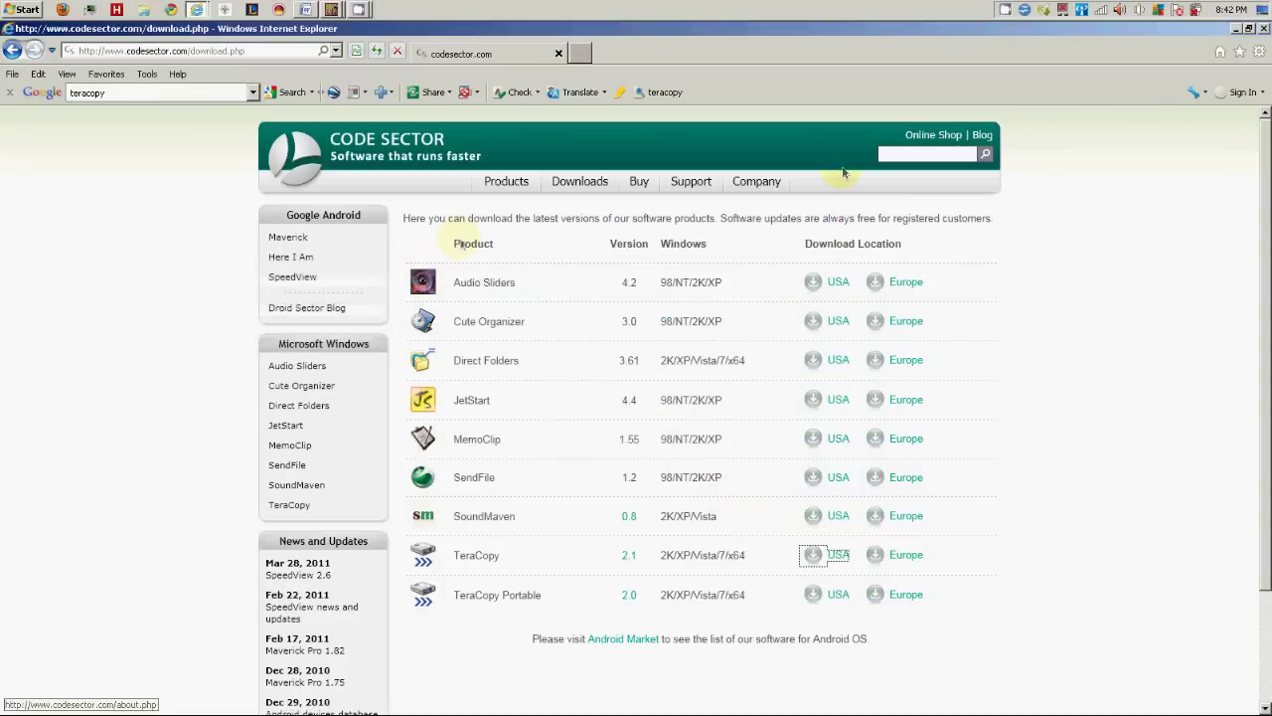
left_click(1235, 29)
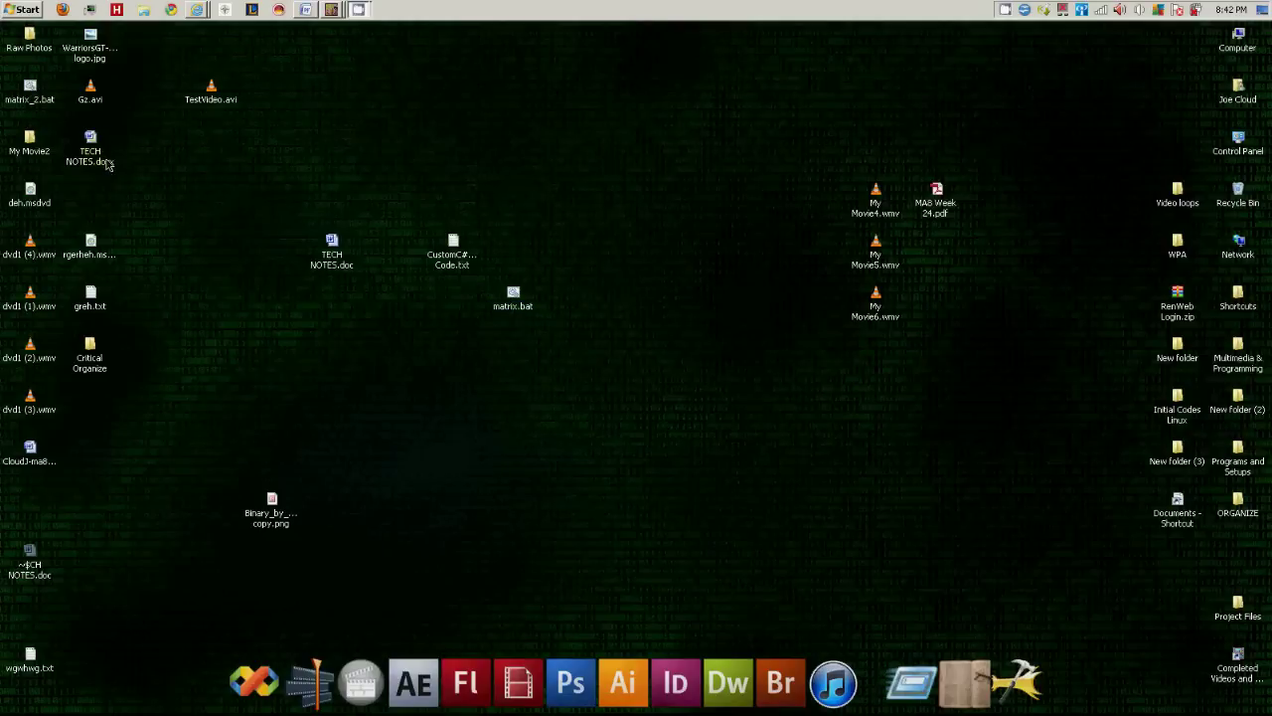
left_click(24, 11)
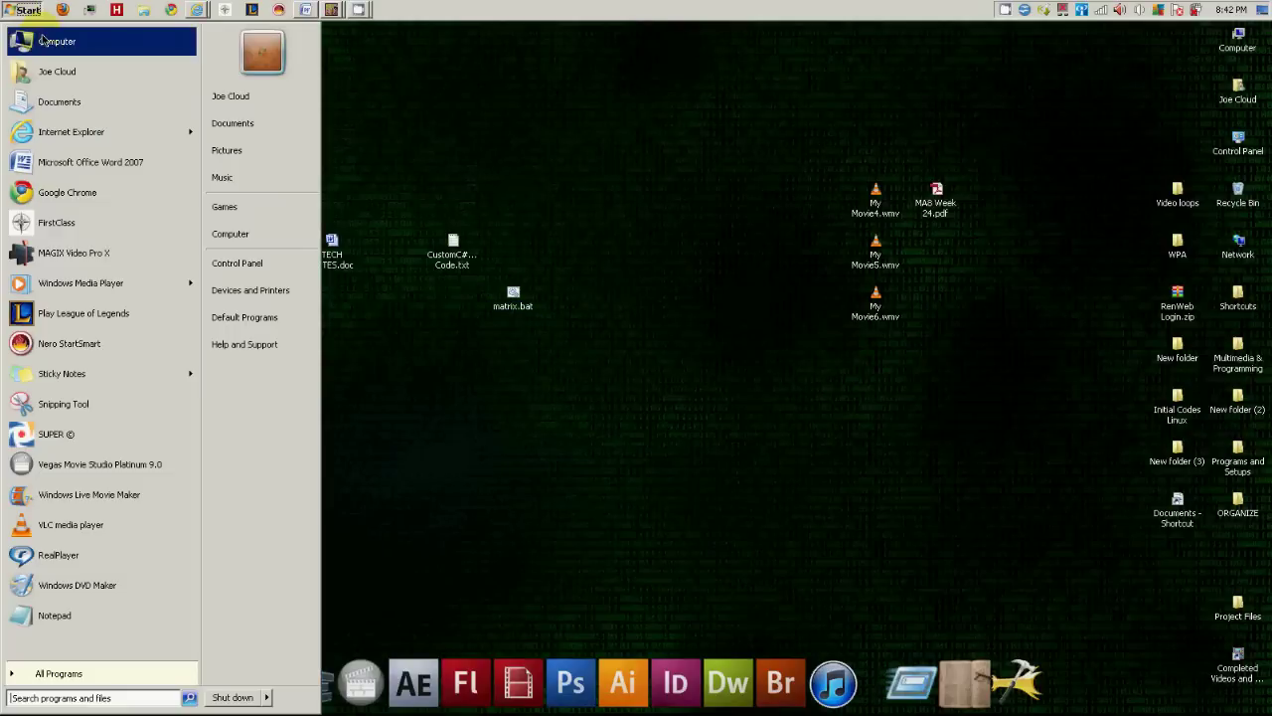
left_click(45, 50)
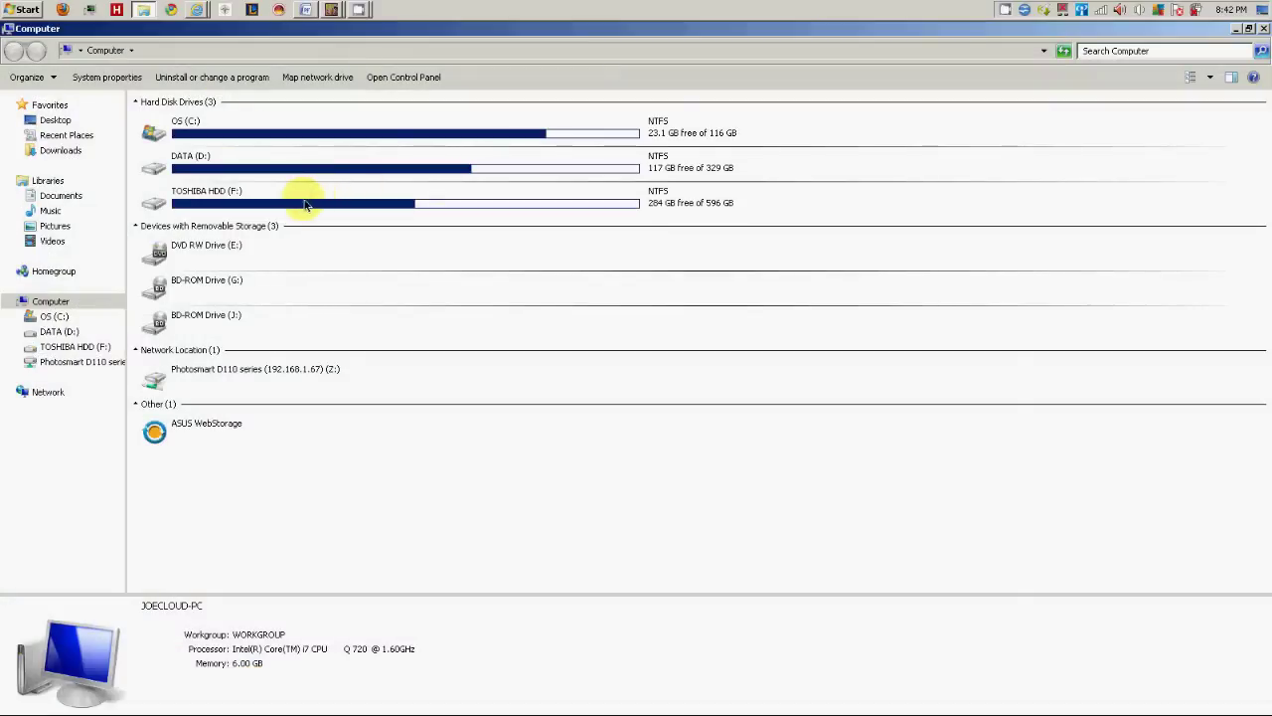
left_click(1250, 27)
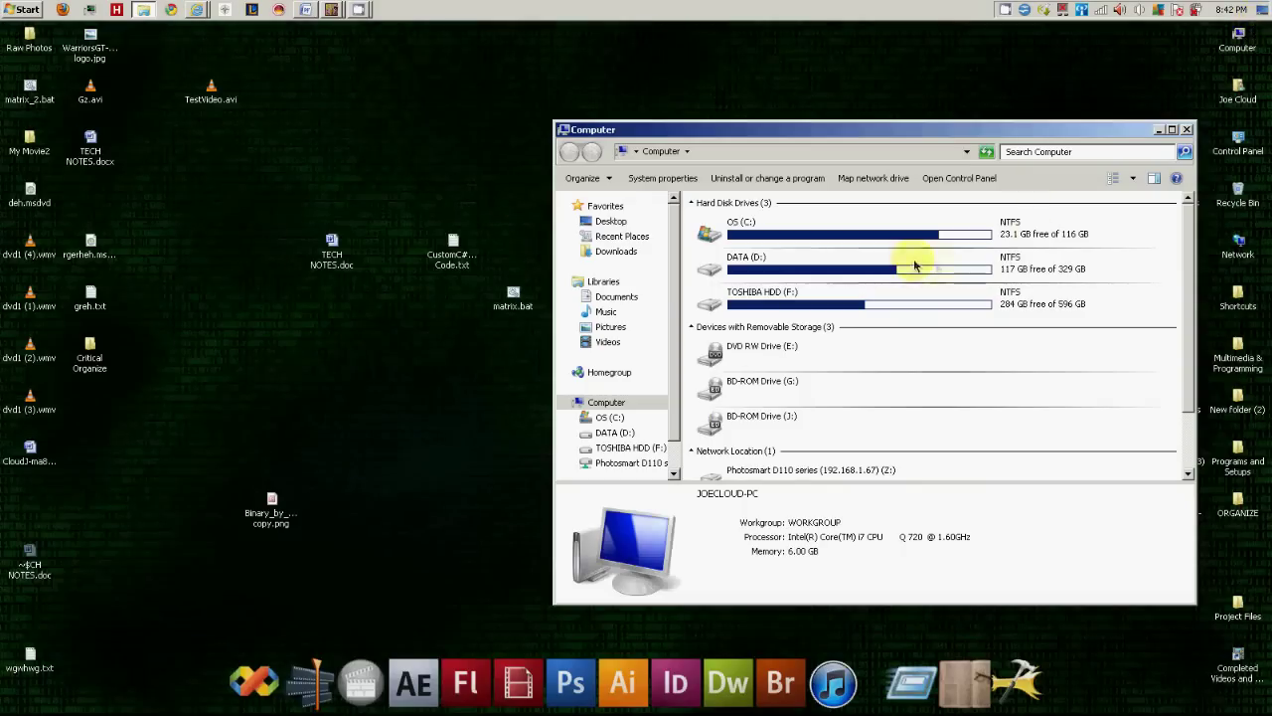
left_click(1184, 127)
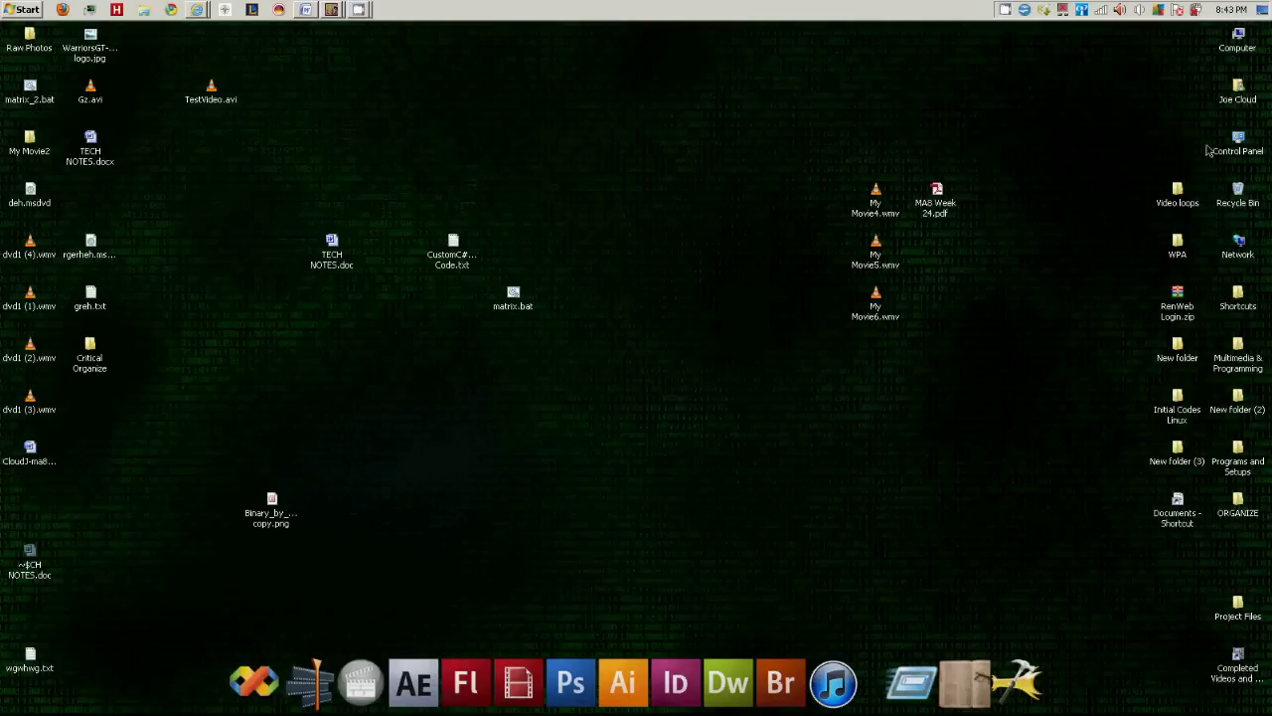
Launch CCleaner from the Recycle Bin and enable Menu Order Cache in the Advanced Windows cleaning options, keeping Tray Notifications Cache unselected.
right_click(1242, 198)
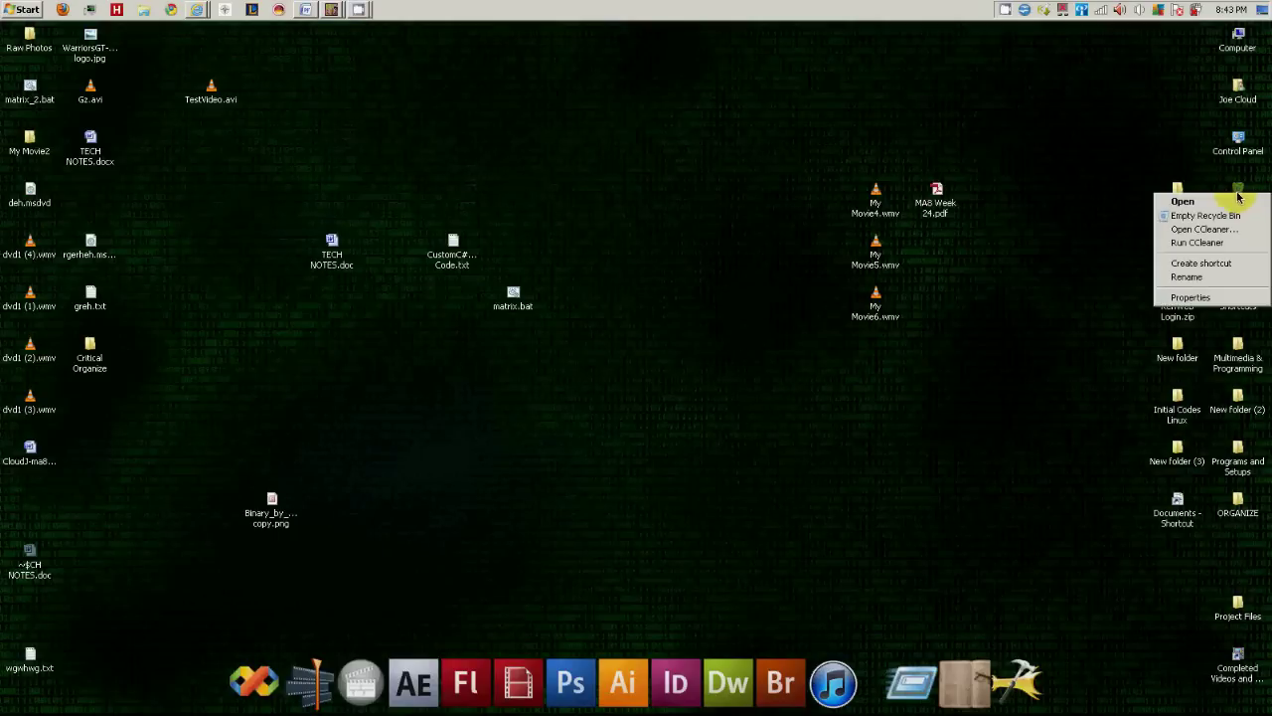
left_click(1198, 243)
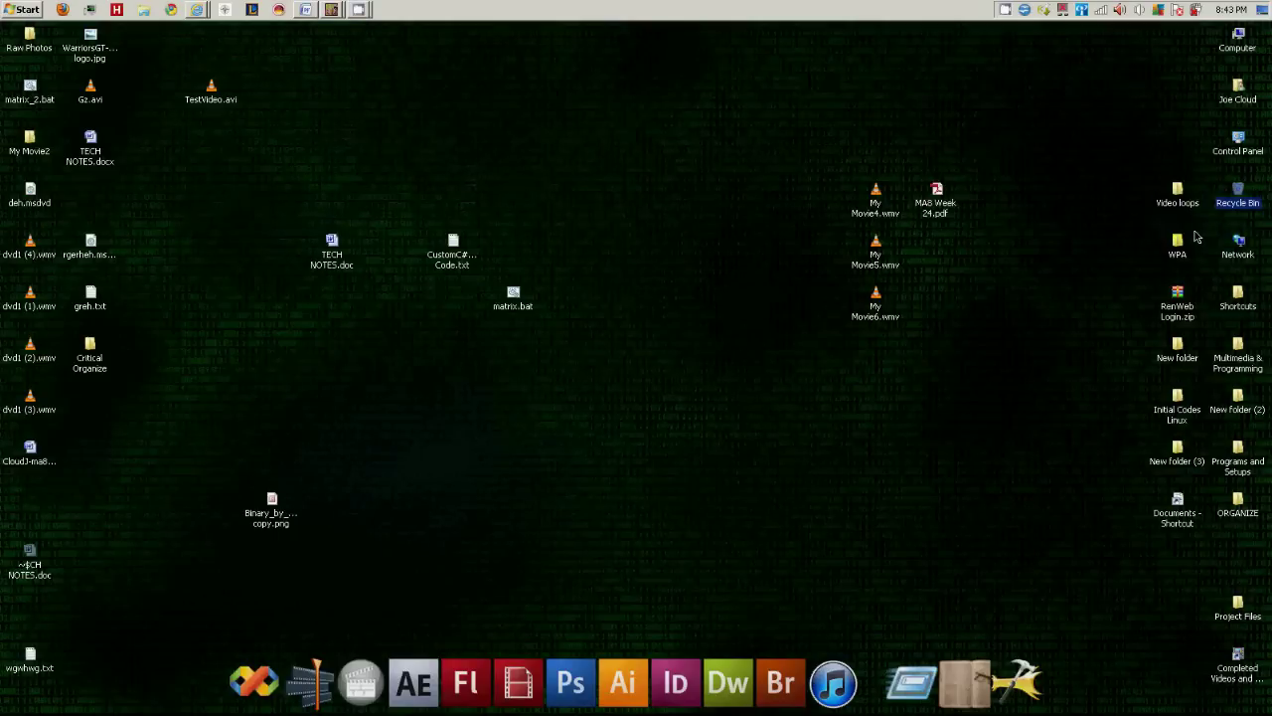
left_click_drag(568, 256, 568, 431)
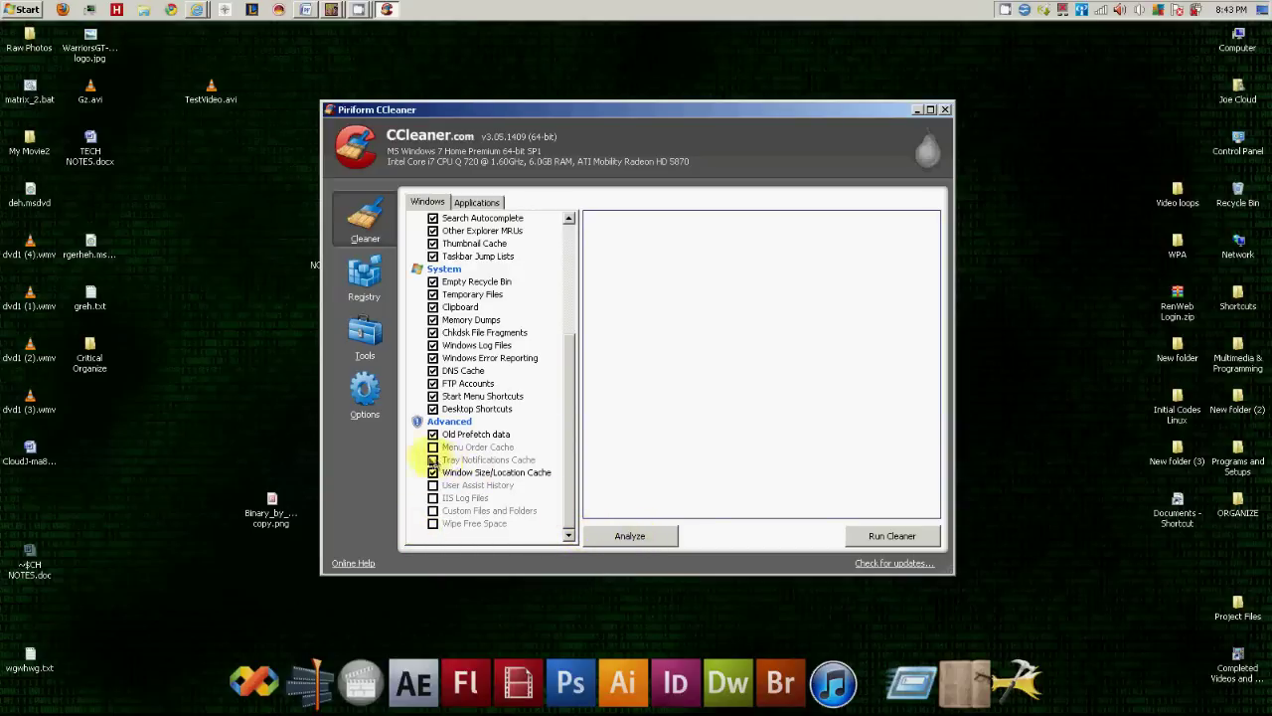
left_click(433, 460)
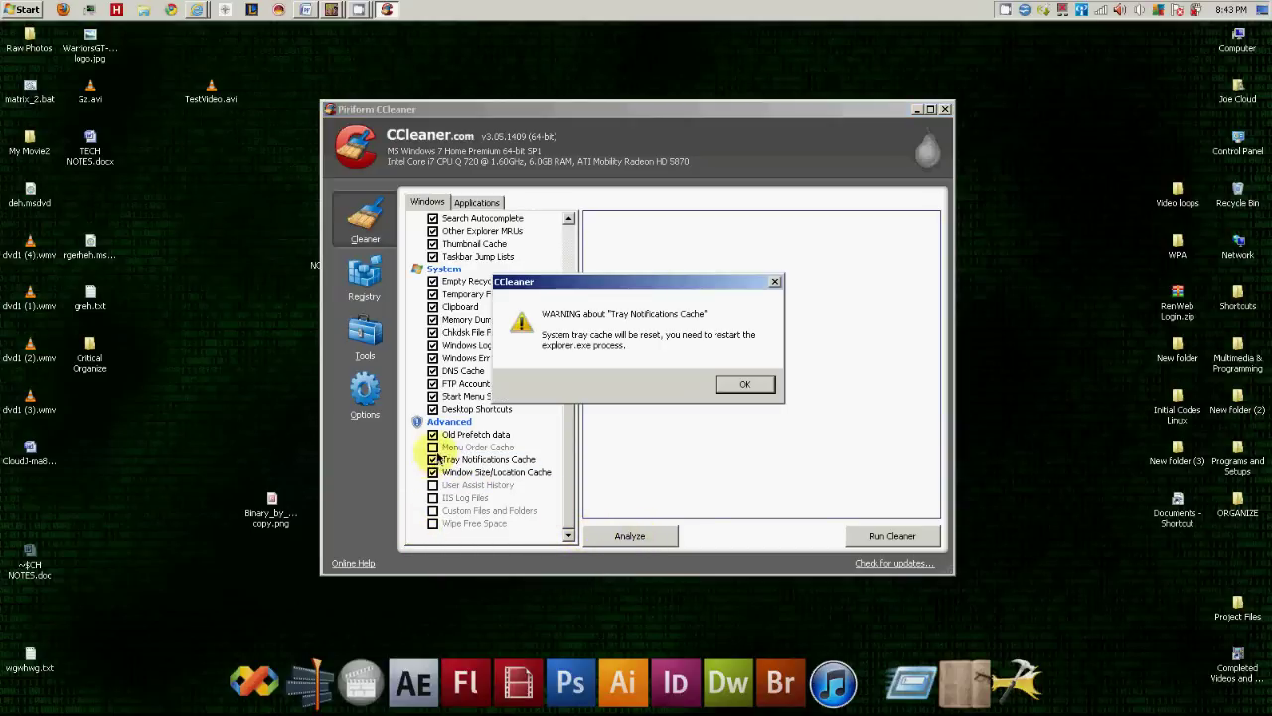
left_click(741, 390)
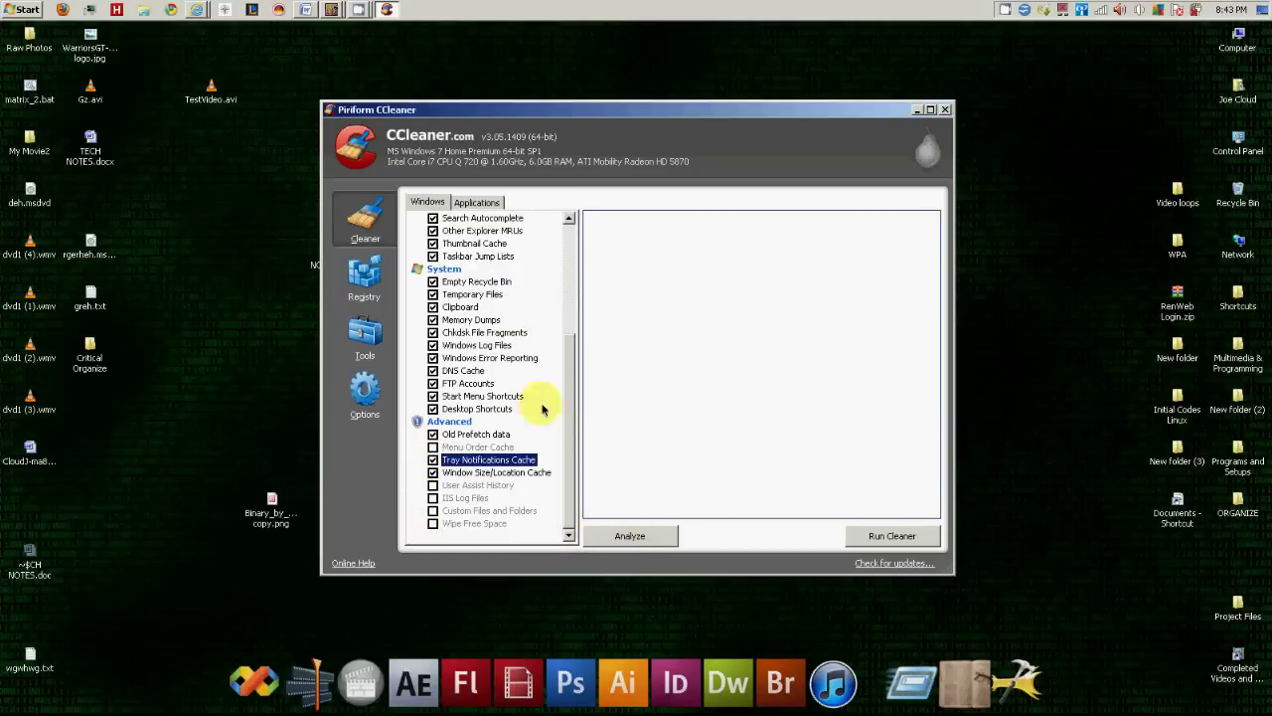
left_click(433, 446)
left_click(755, 384)
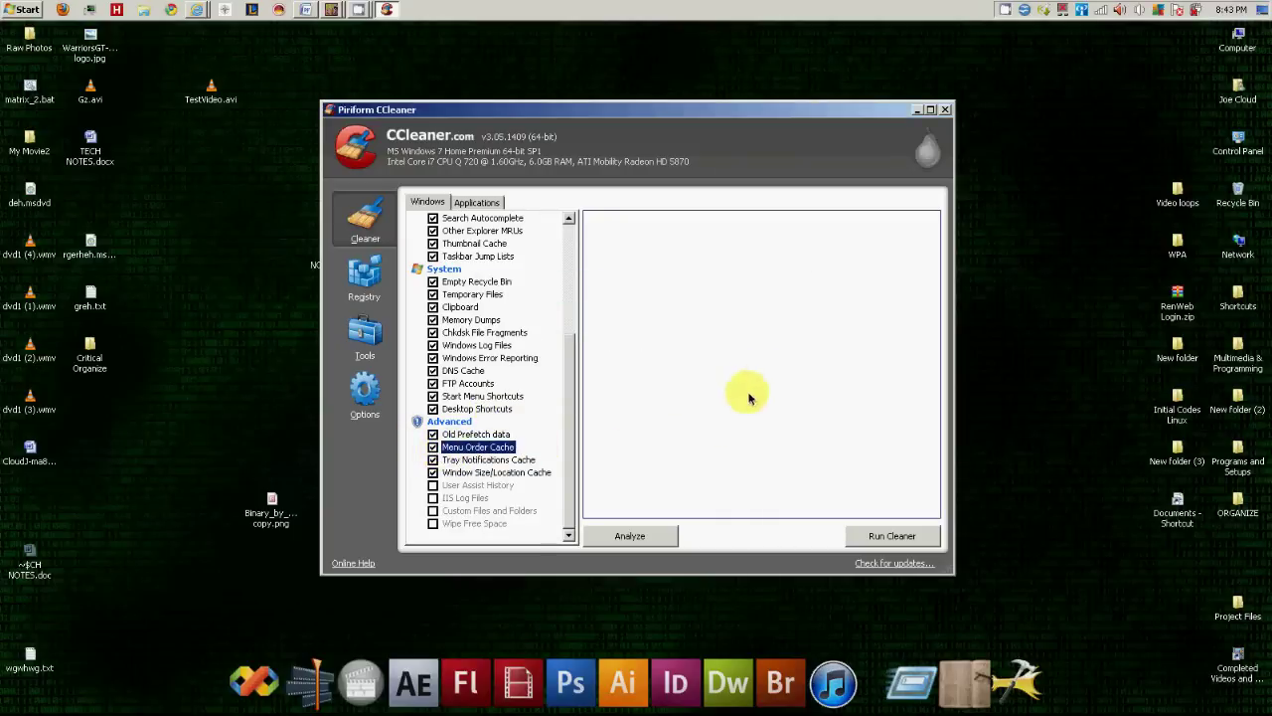
left_click(432, 459)
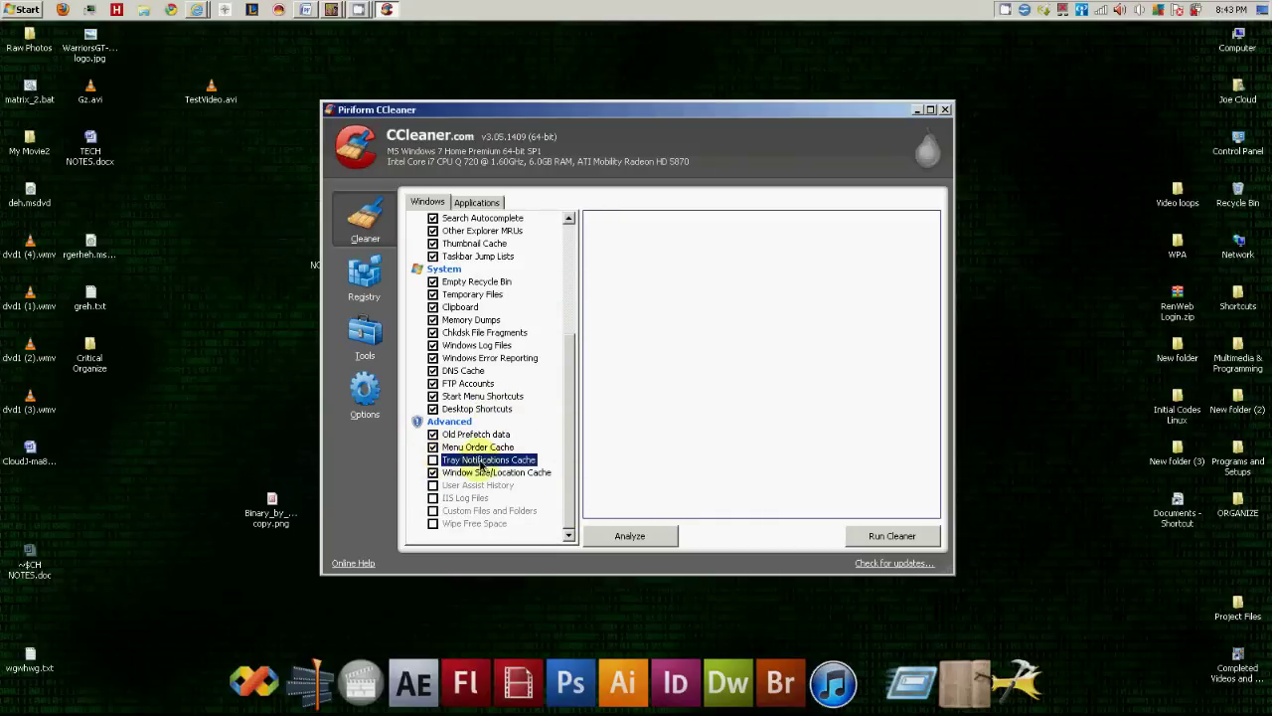
left_click(432, 447)
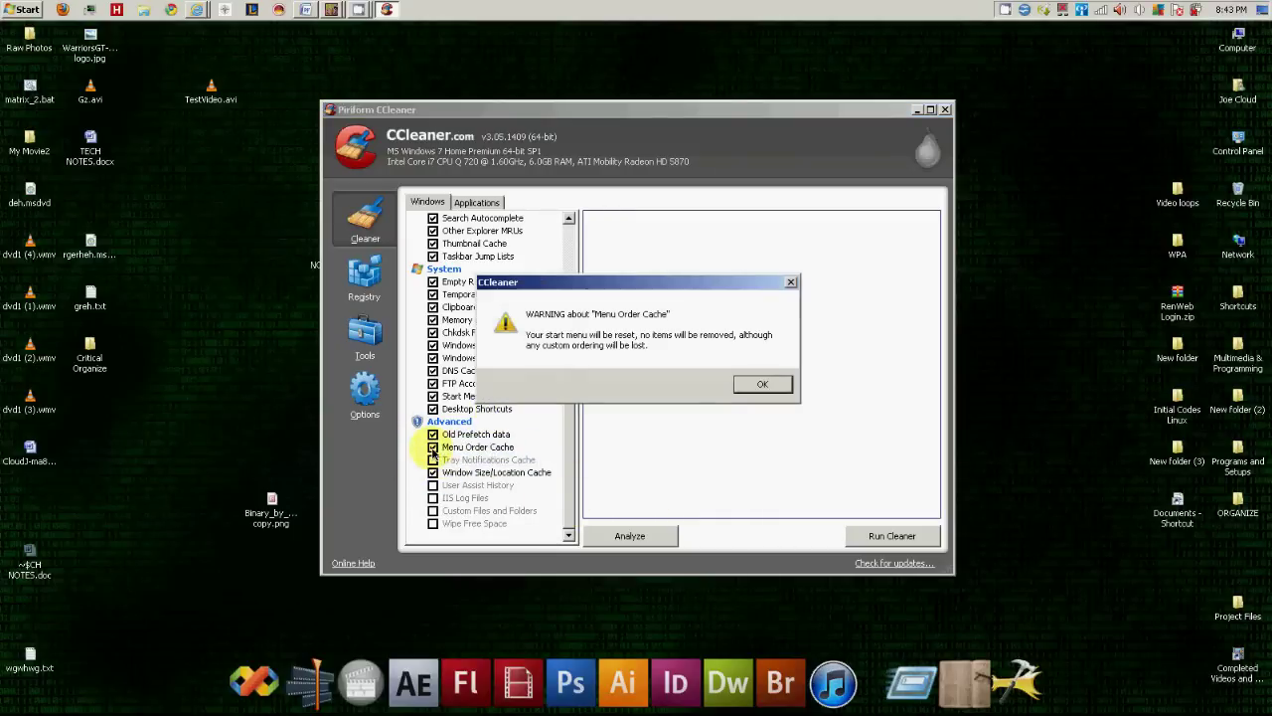
left_click(762, 384)
Analyze the system for removable files, run the cleaner, and confirm the permanent deletion.
left_click(624, 542)
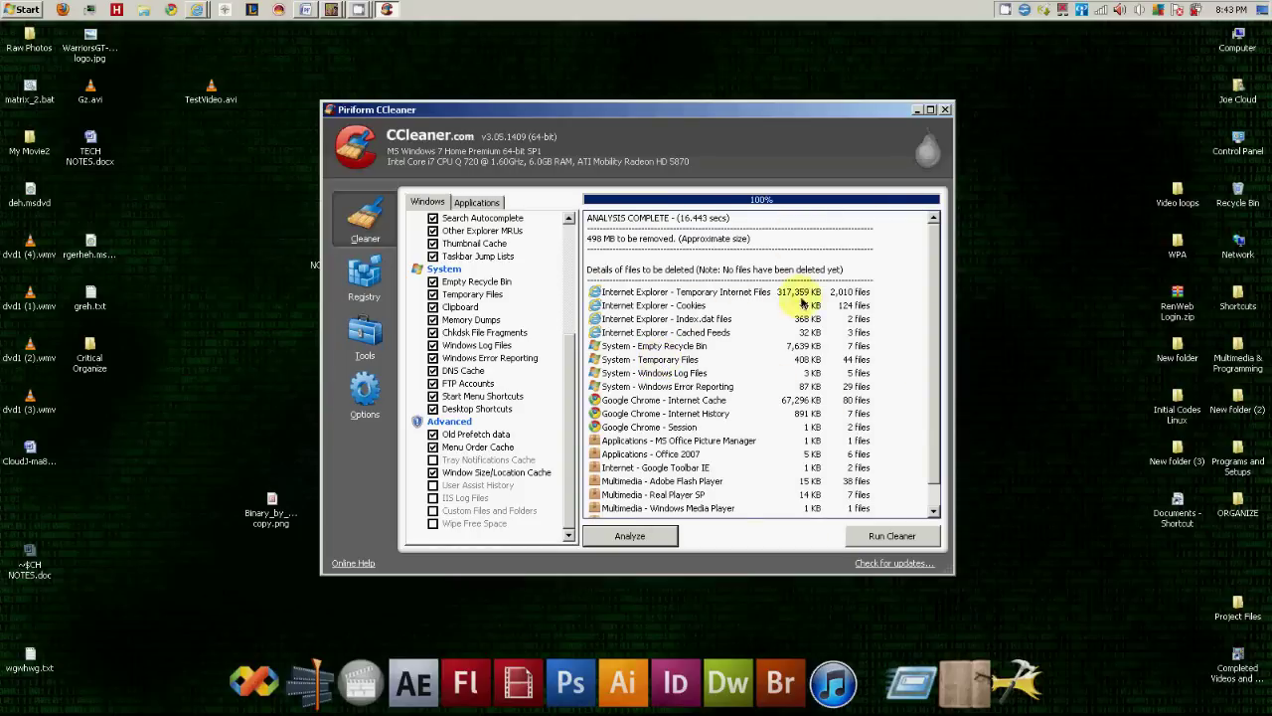
left_click_drag(934, 396, 934, 363)
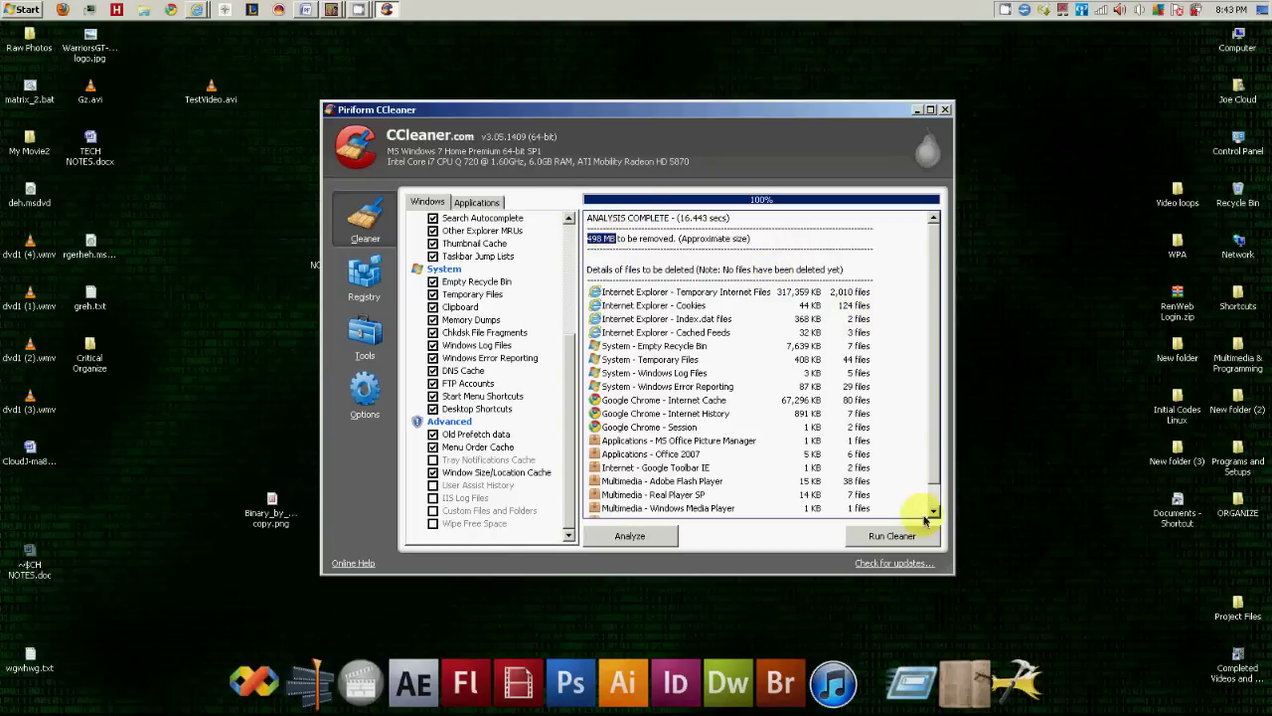
left_click(892, 535)
left_click(748, 311)
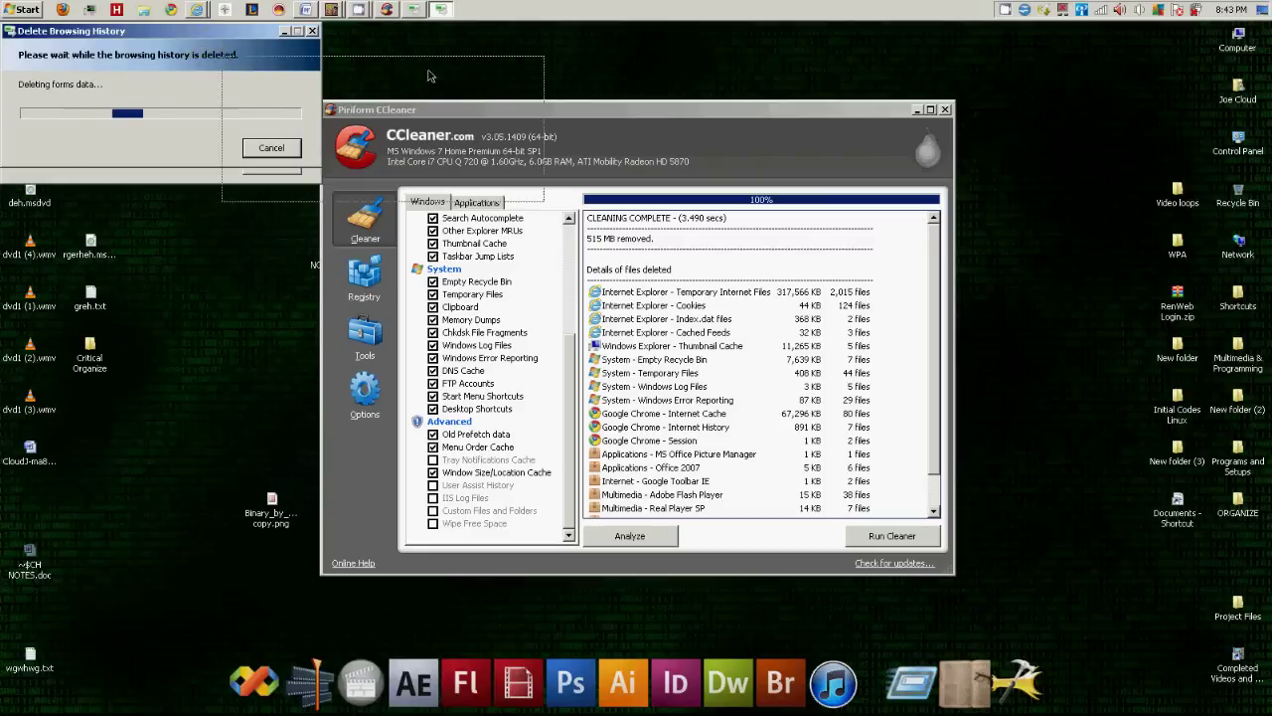
left_click_drag(183, 49, 253, 81)
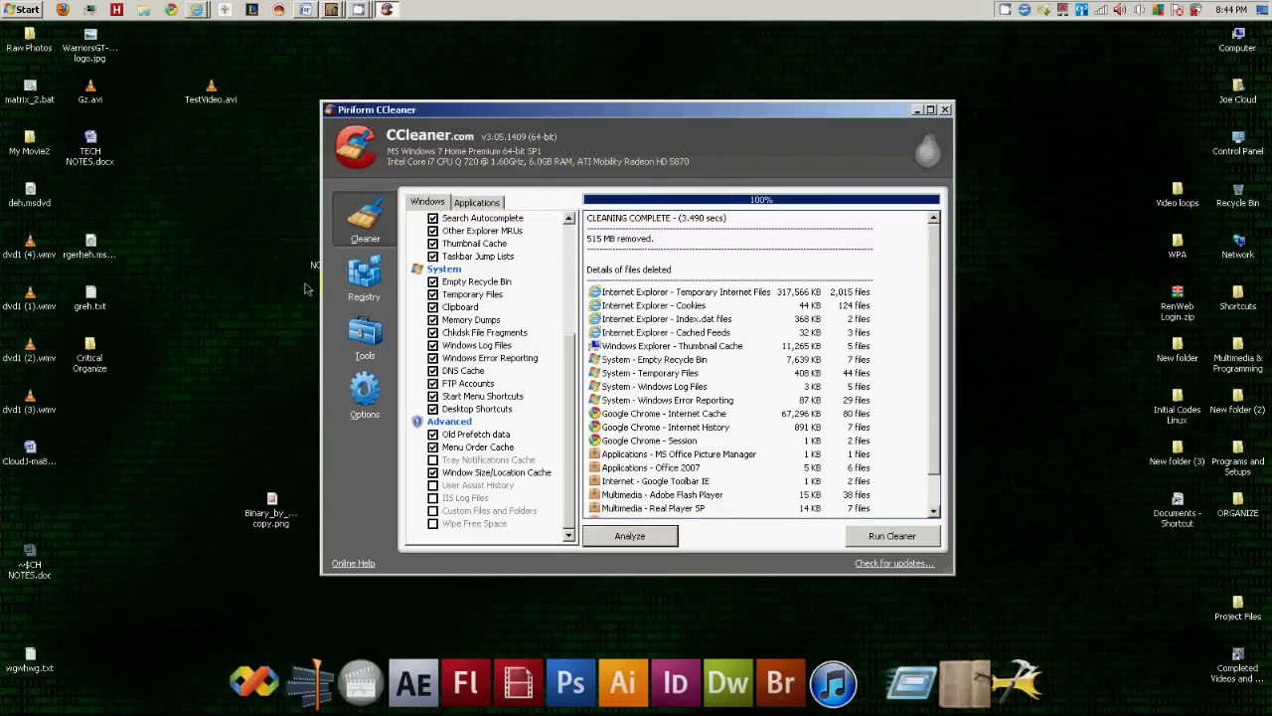
Scan the registry for issues with all Registry Cleaner categories selected.
left_click(379, 298)
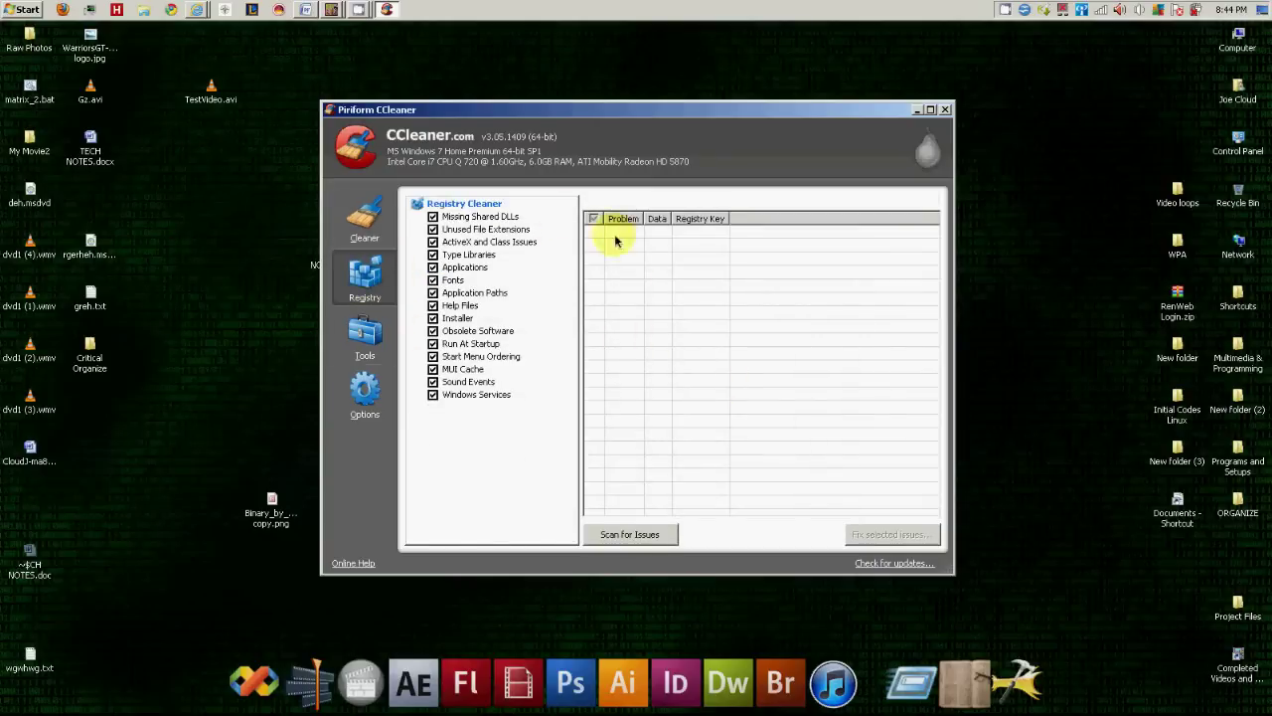
left_click(628, 533)
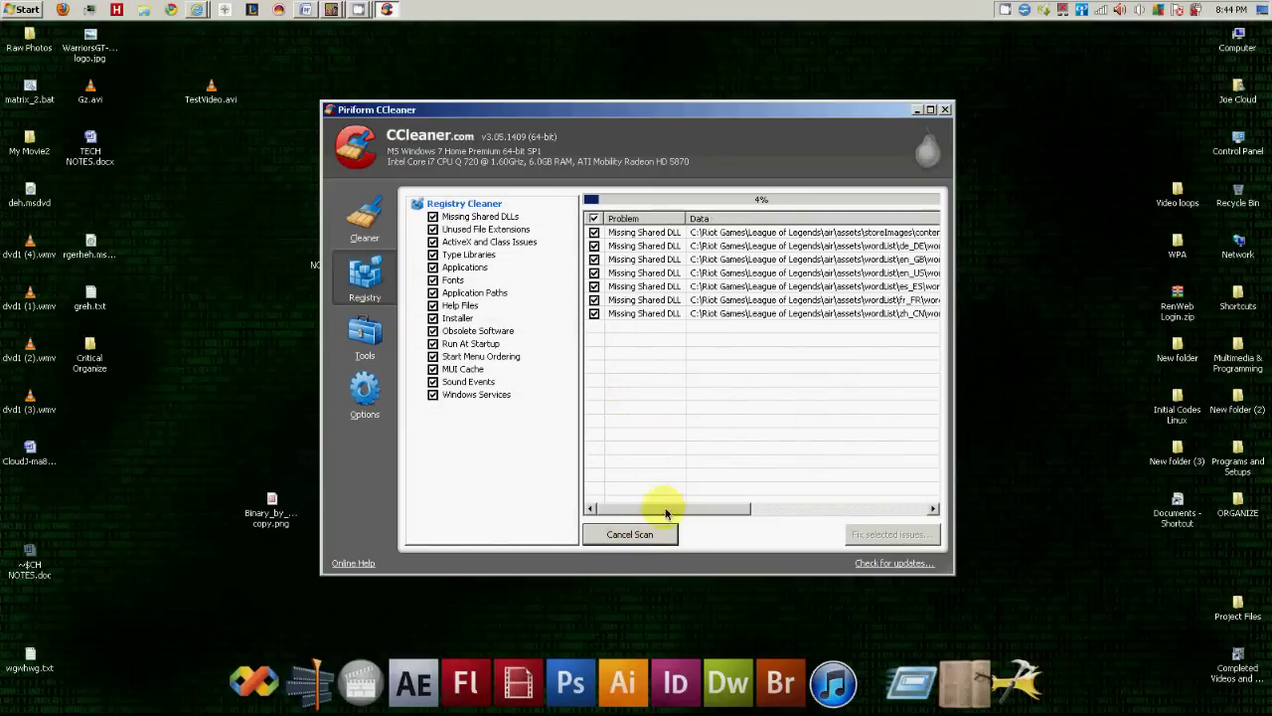
left_click_drag(669, 513, 602, 483)
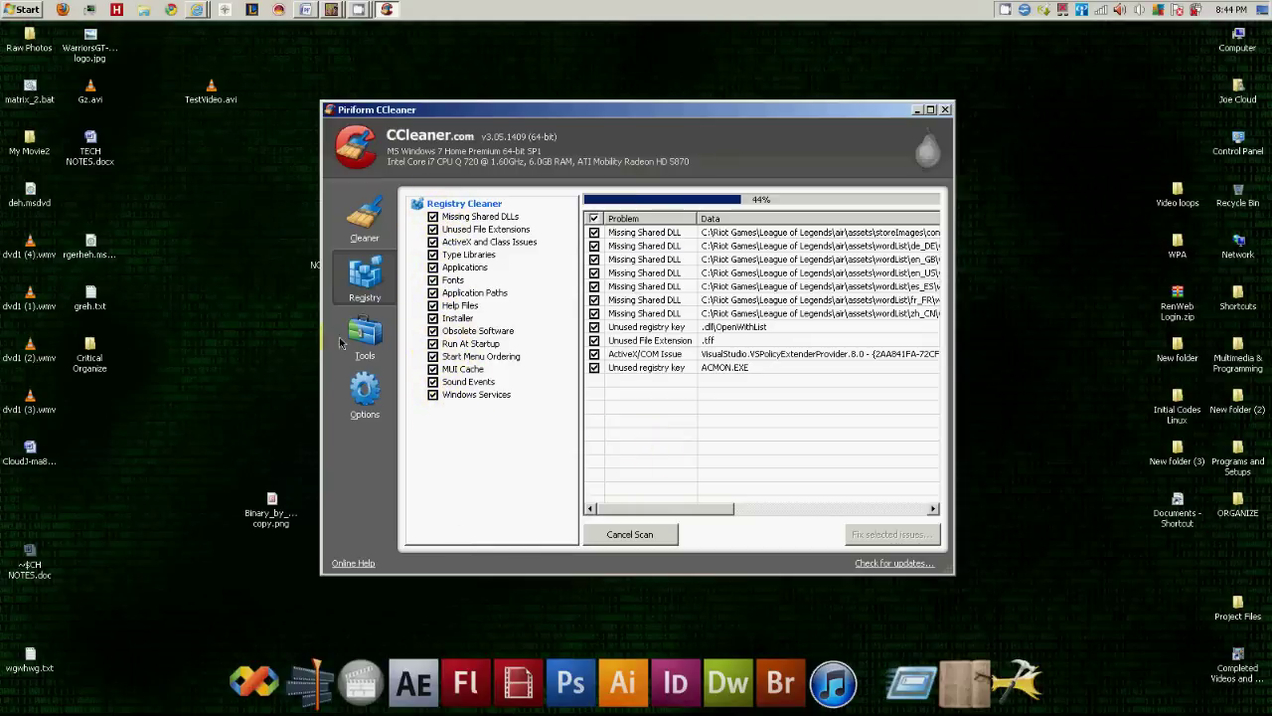
left_click(140, 469)
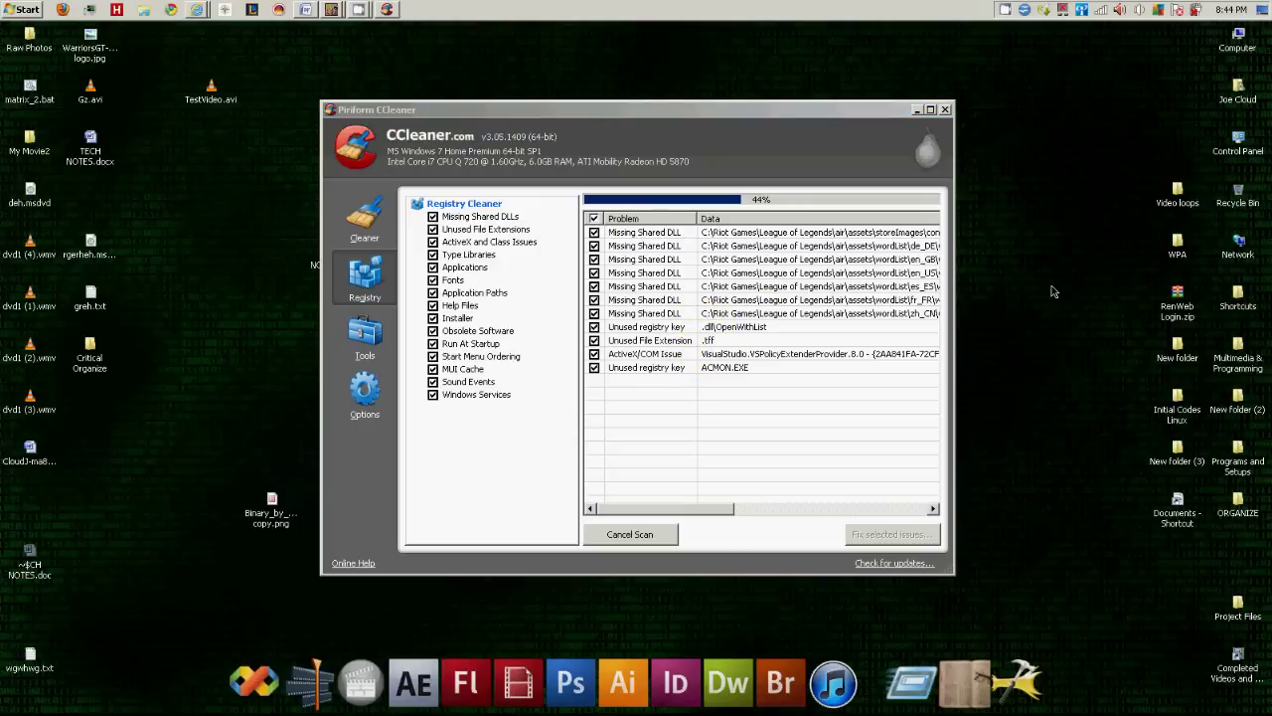
mouse_move(661, 510)
left_mouse_down()
mouse_move(750, 511)
mouse_move(653, 506)
left_mouse_up()
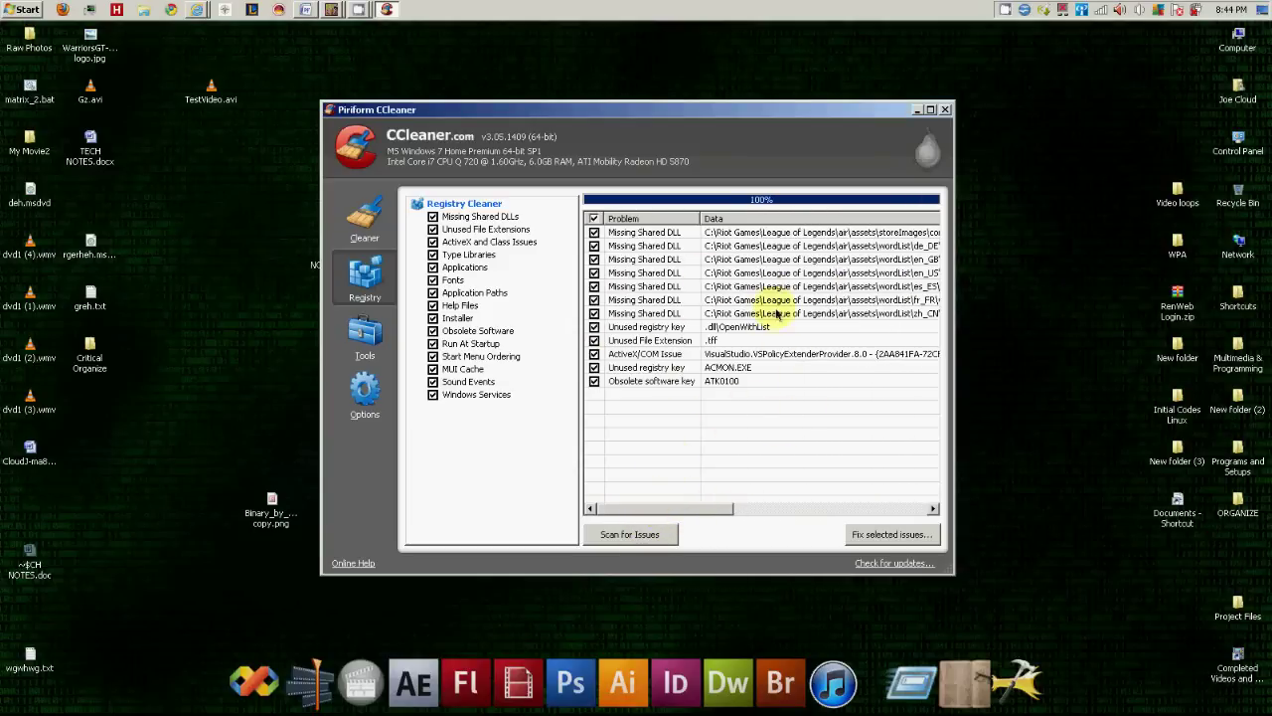
Back up the registry as cc_20110413_204439.reg in Registry BackUp, fix all selected registry issues, and close CCleaner.
left_click(889, 534)
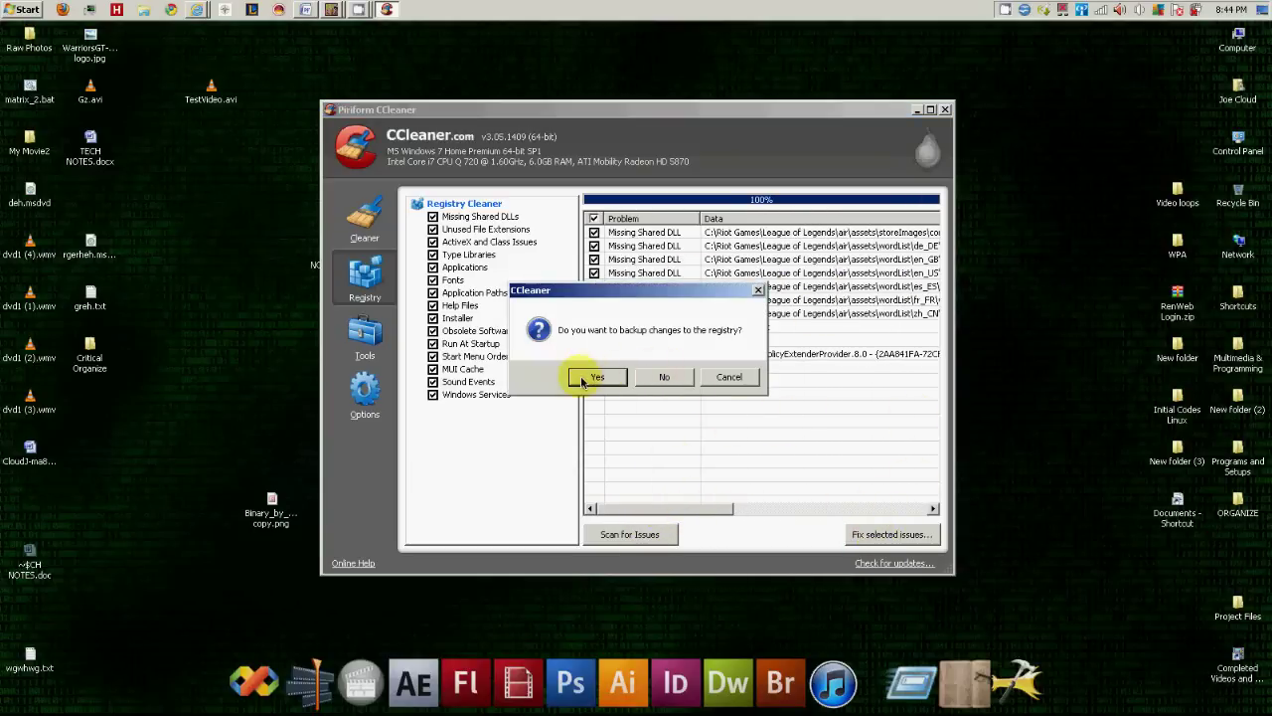
left_click(597, 379)
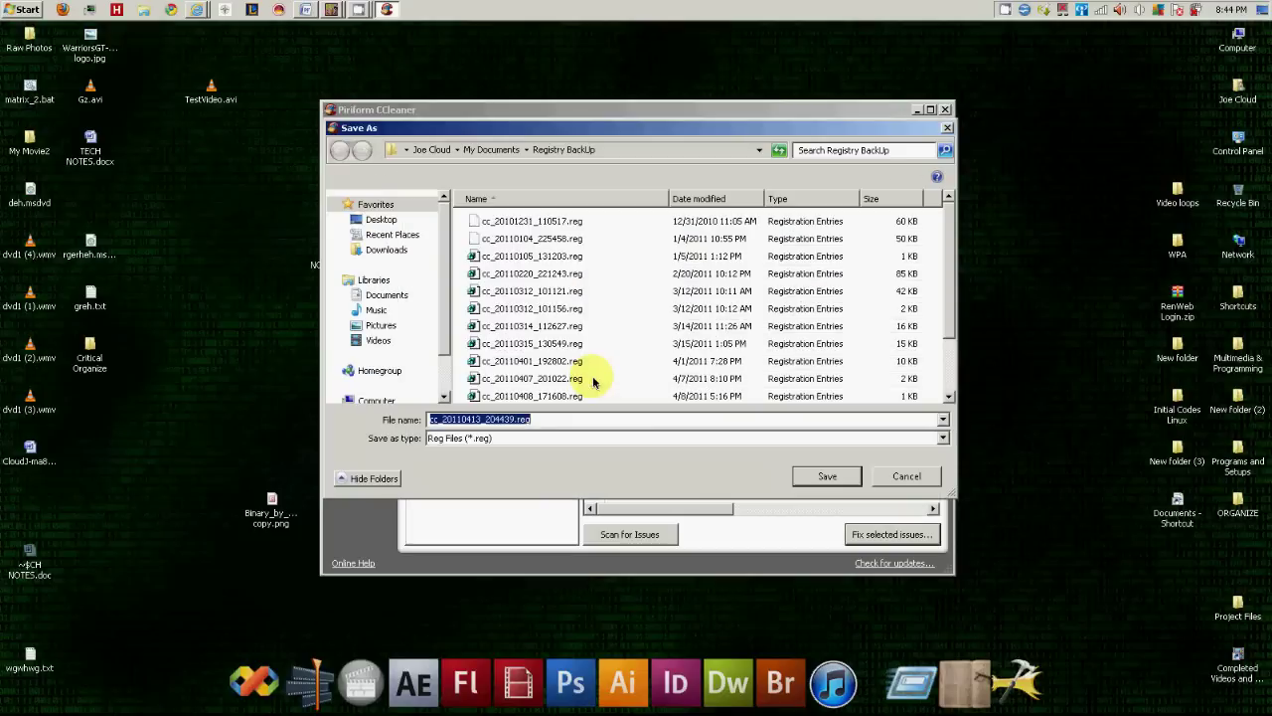
left_click(831, 477)
left_click(658, 416)
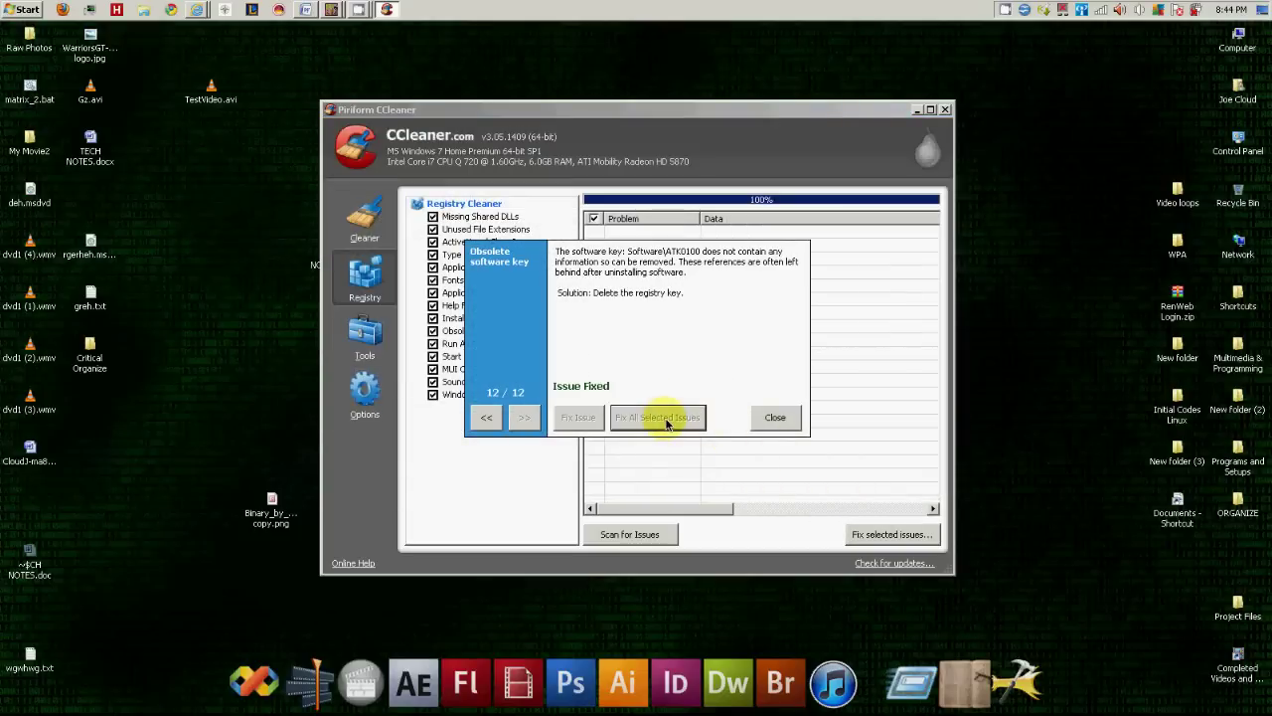
left_click(774, 418)
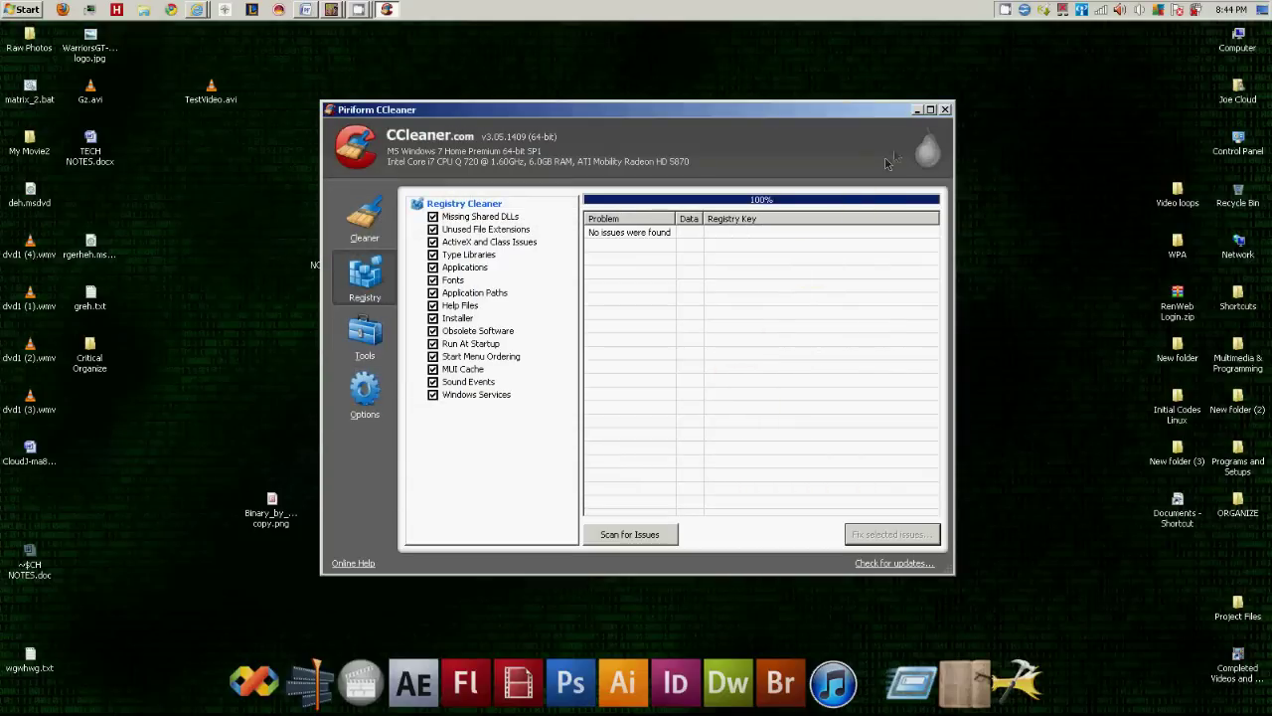
left_click(945, 111)
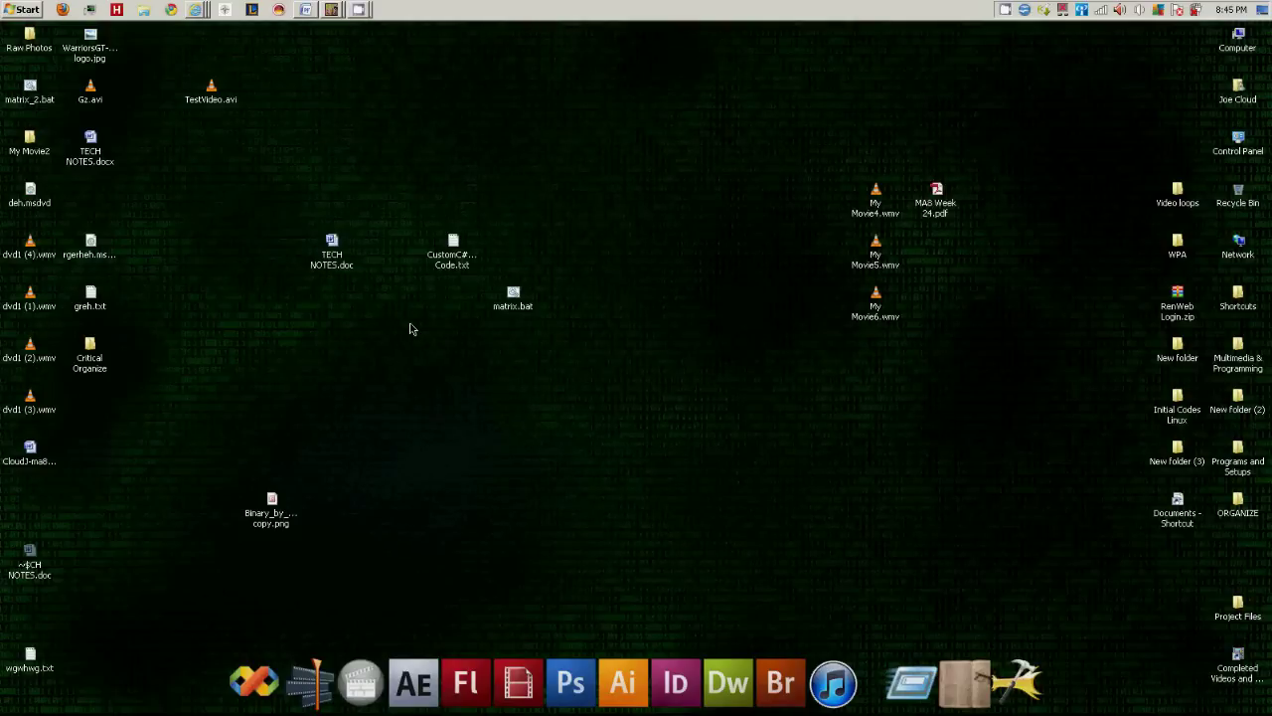
left_click(24, 10)
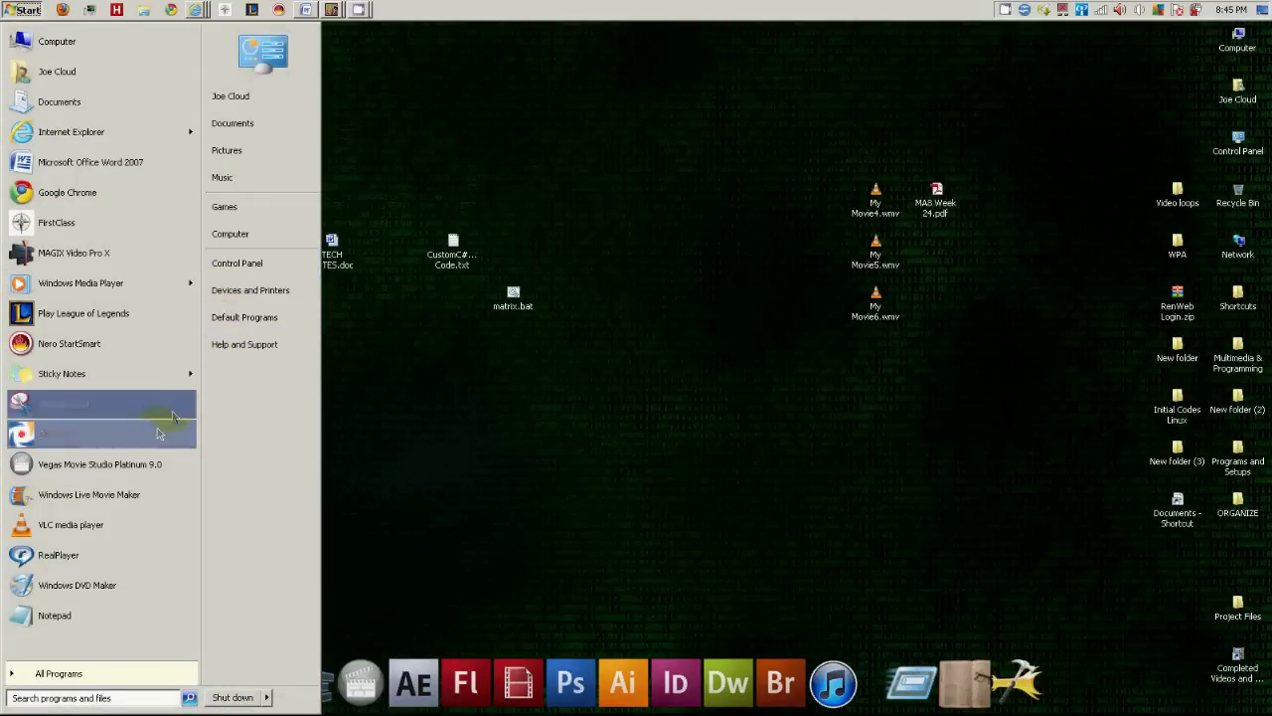
type("run")
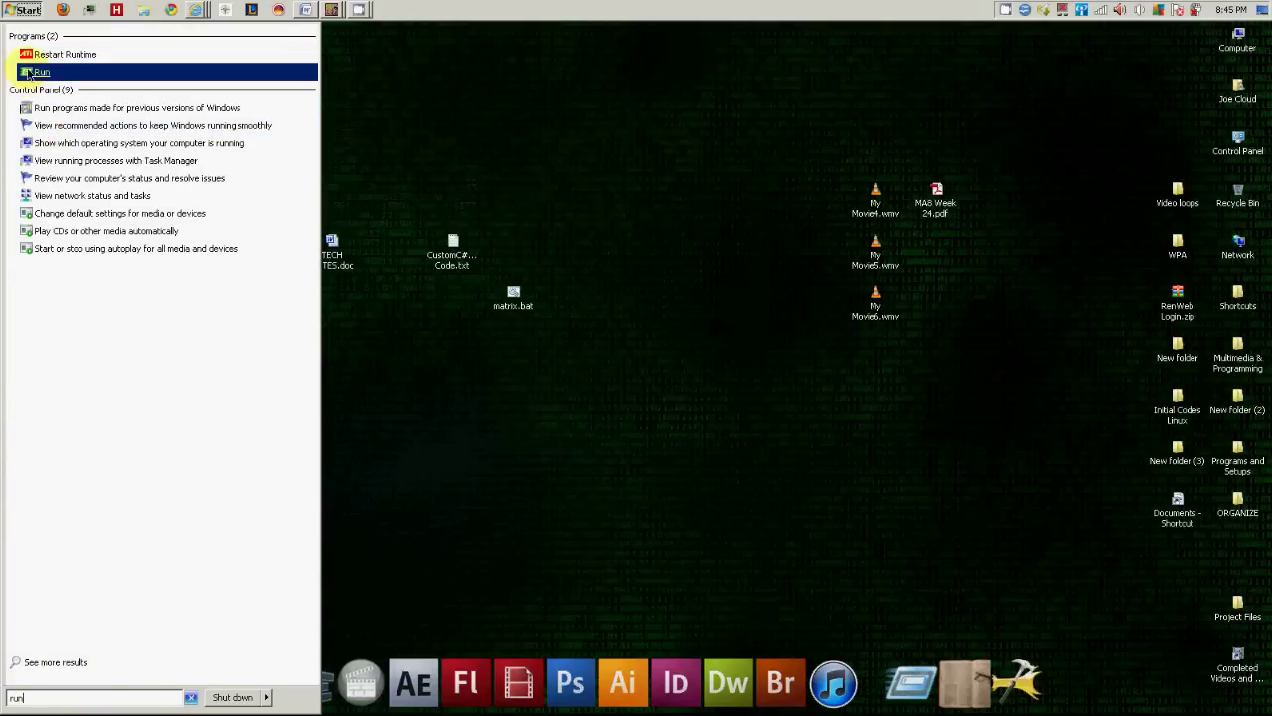
left_click(591, 399)
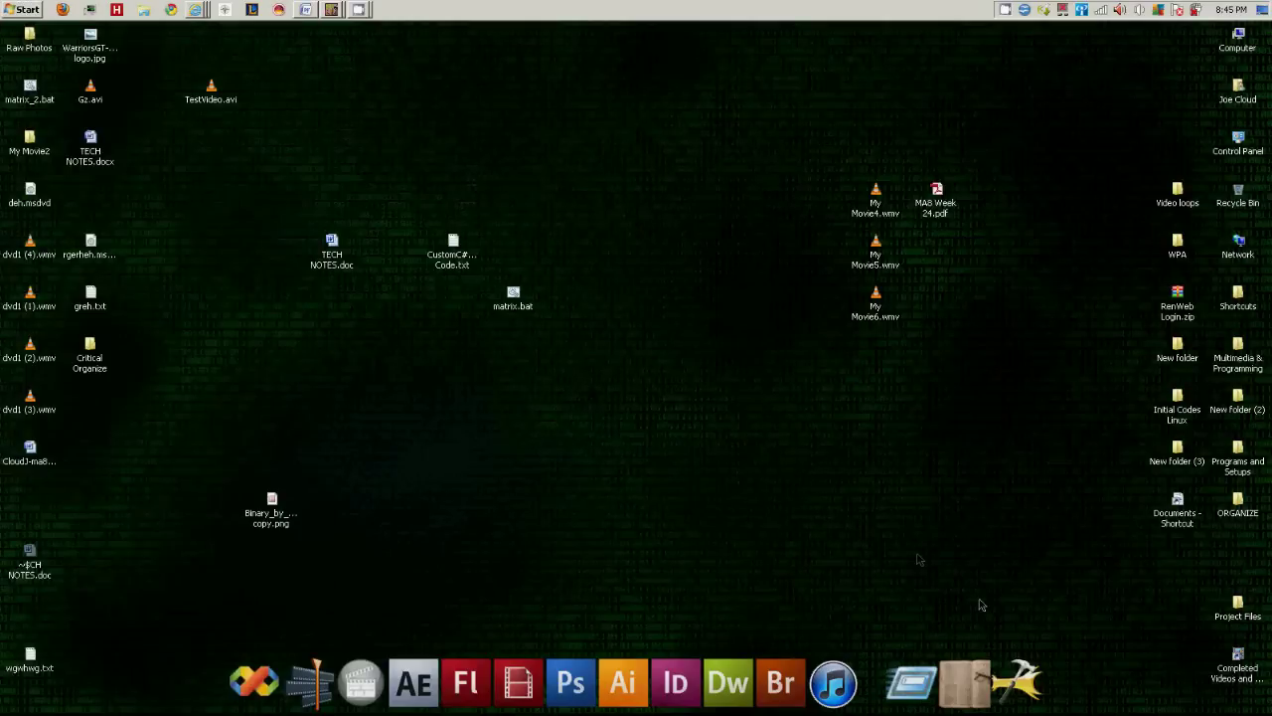
Open System Configuration by running "msconfig" from the Run dialog.
left_click(909, 673)
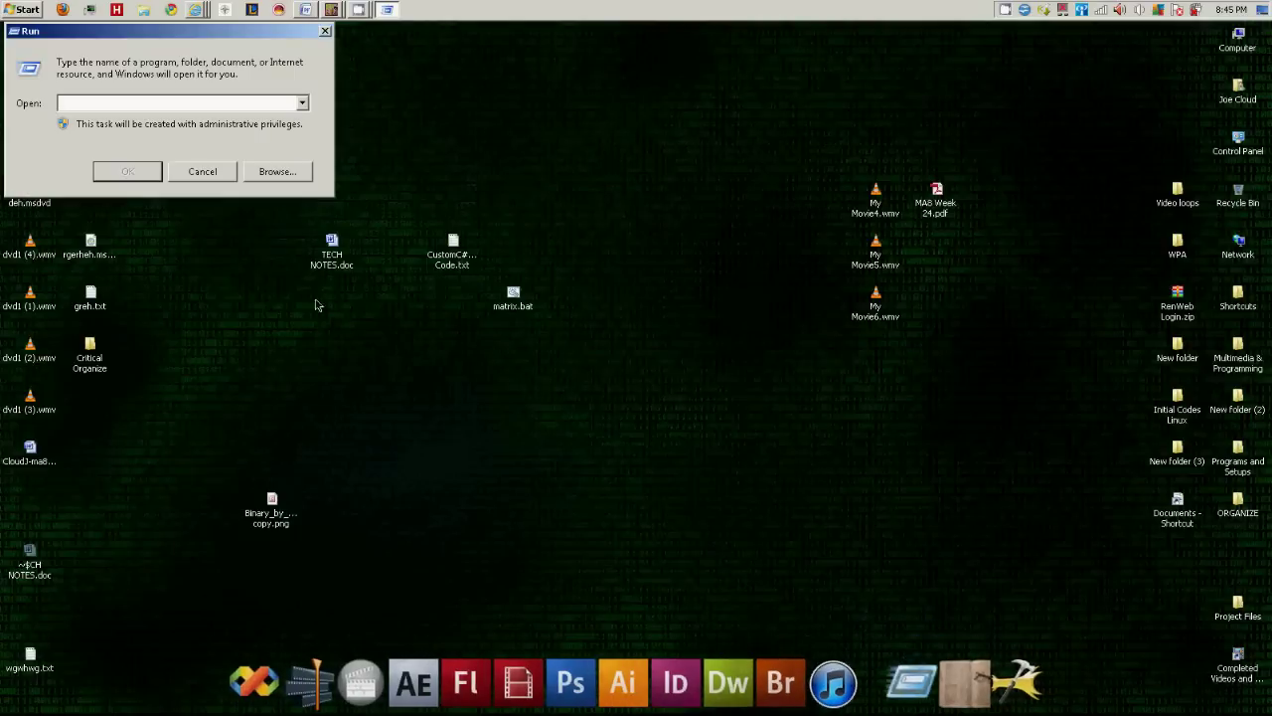
type("msc")
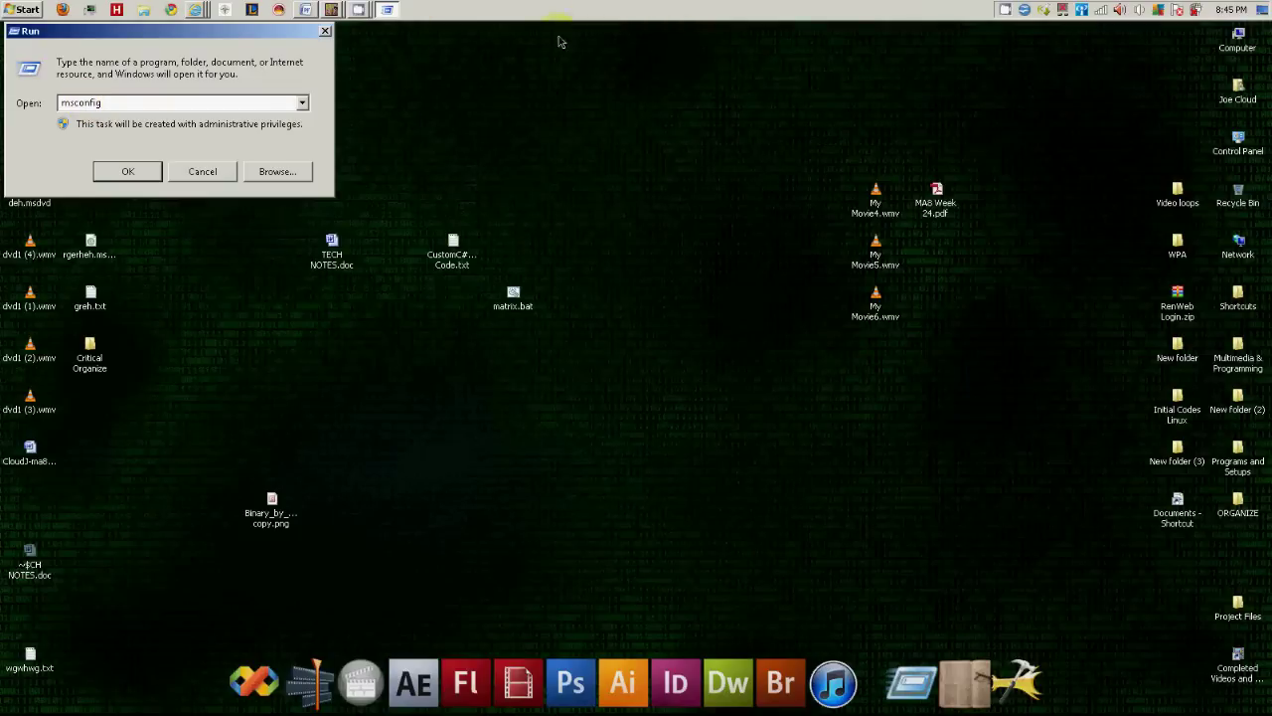
type("onfig")
key("Return")
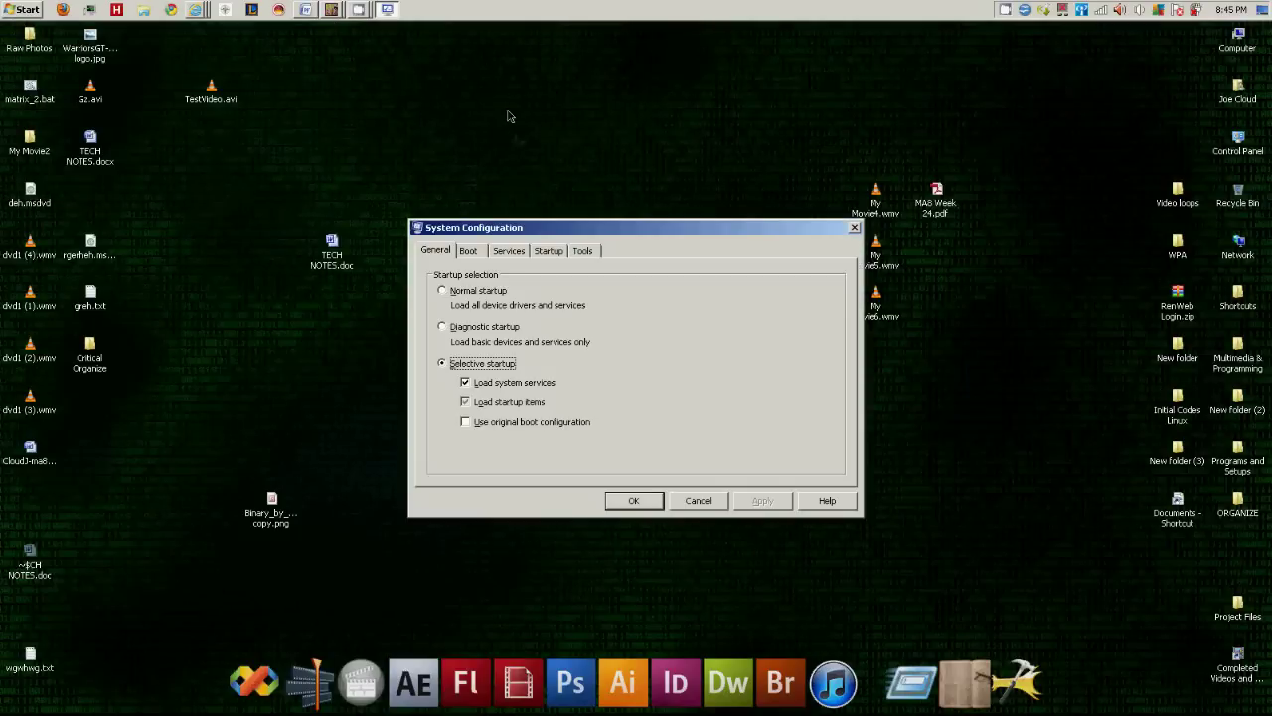
Show the list of startup programs and widen the Startup Item column so the full names can be read.
left_click(550, 251)
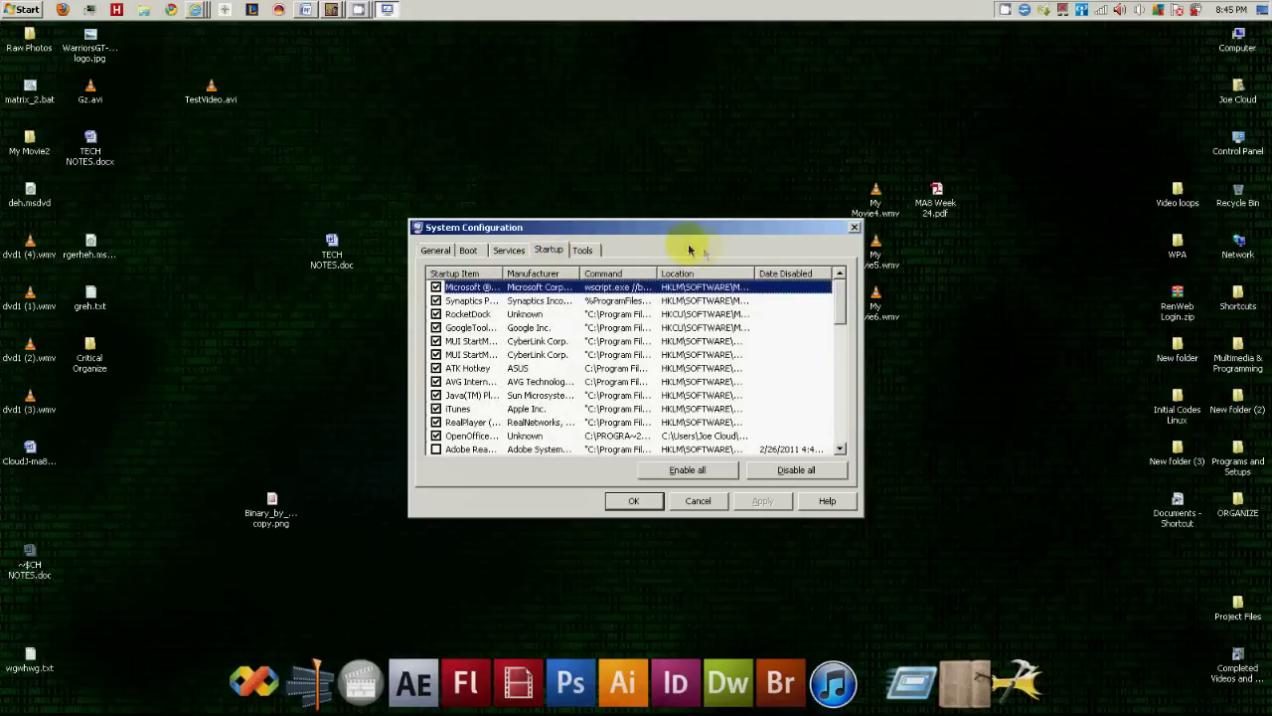
left_click(839, 305)
mouse_move(840, 305)
left_mouse_down()
mouse_move(829, 420)
mouse_move(824, 292)
left_mouse_up()
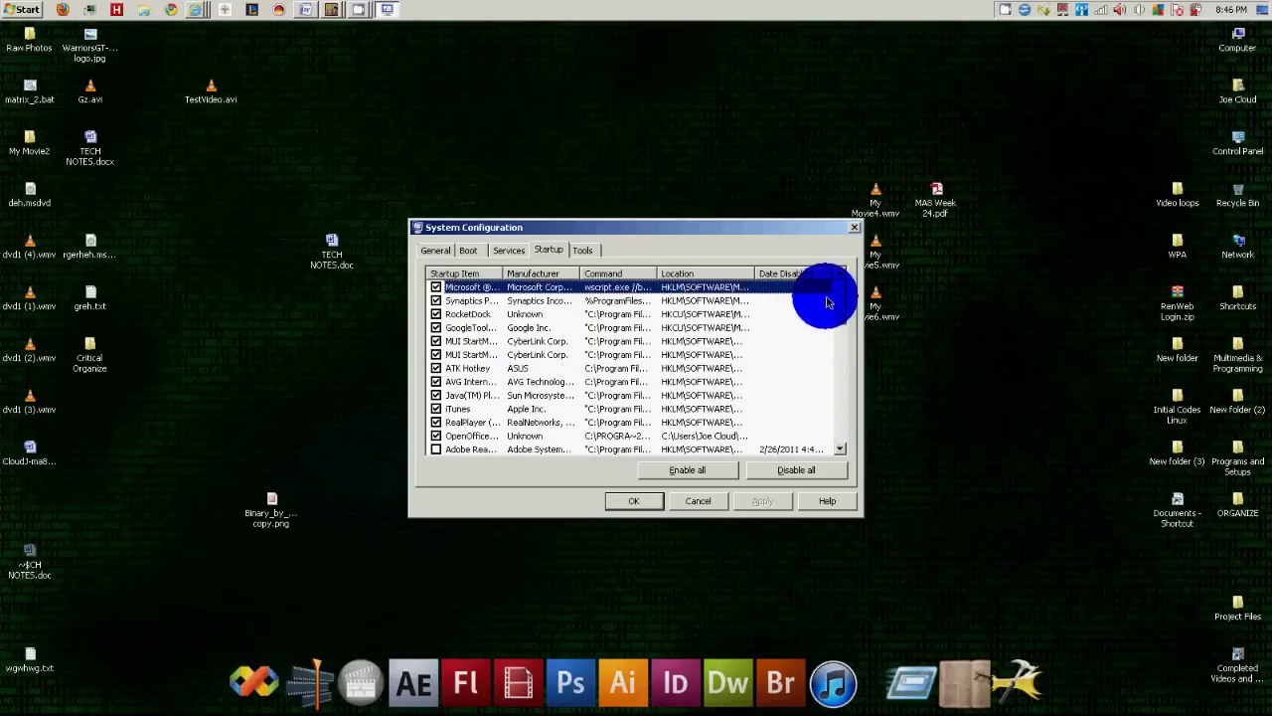
left_click_drag(508, 277, 596, 275)
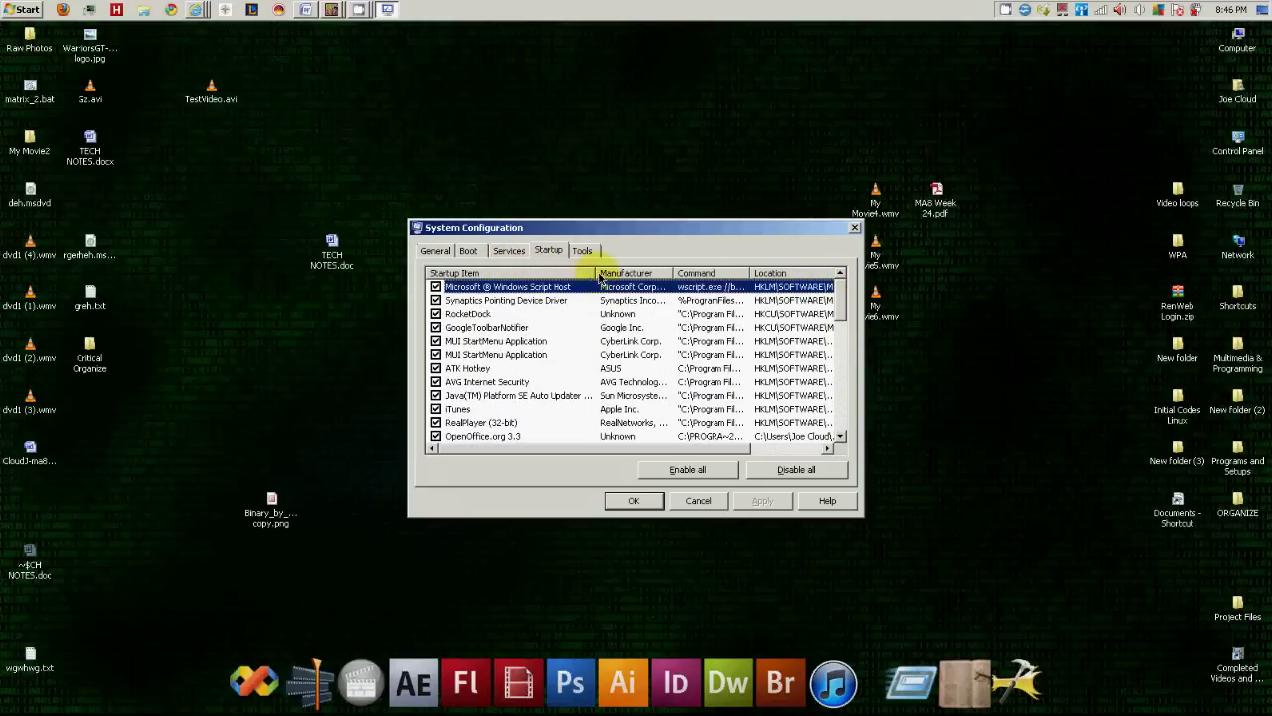
Disable GoogleToolbarNotifier, Java Platform SE Auto Updater, iTunes, RealPlayer and OpenOffice.org 3.3 at startup, and apply the changes.
left_click(436, 327)
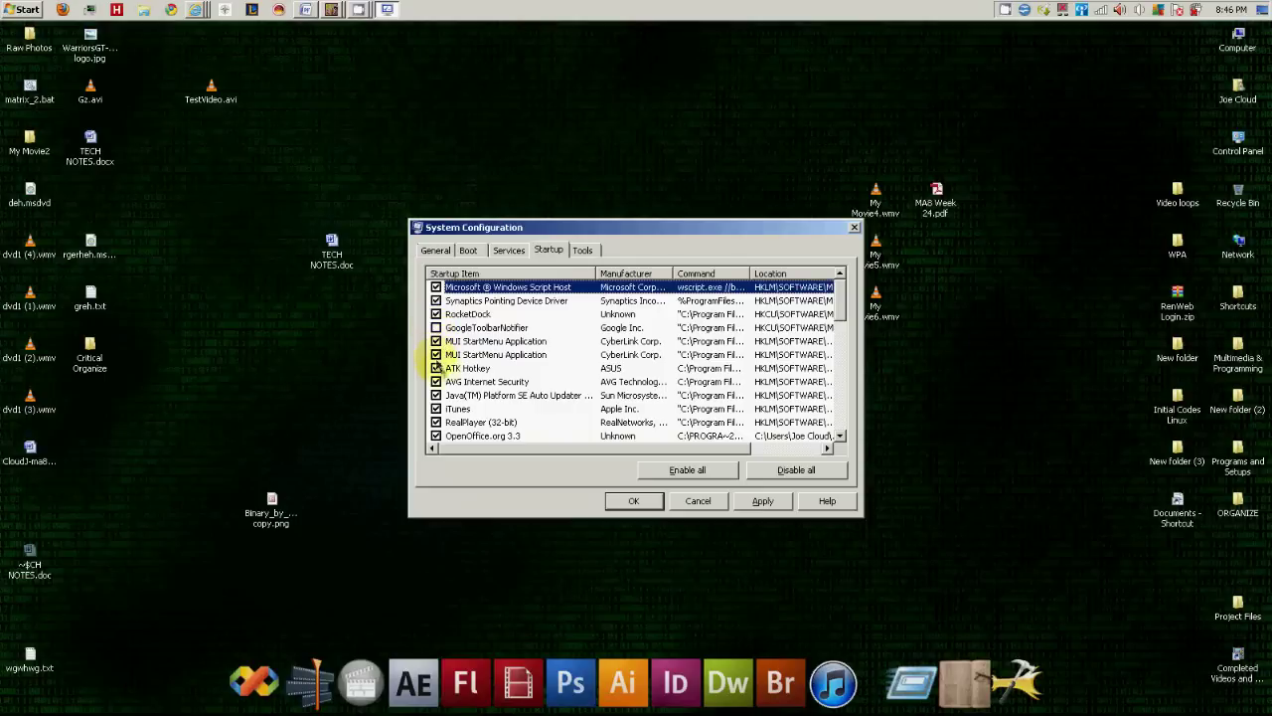
left_click(436, 394)
left_click(436, 409)
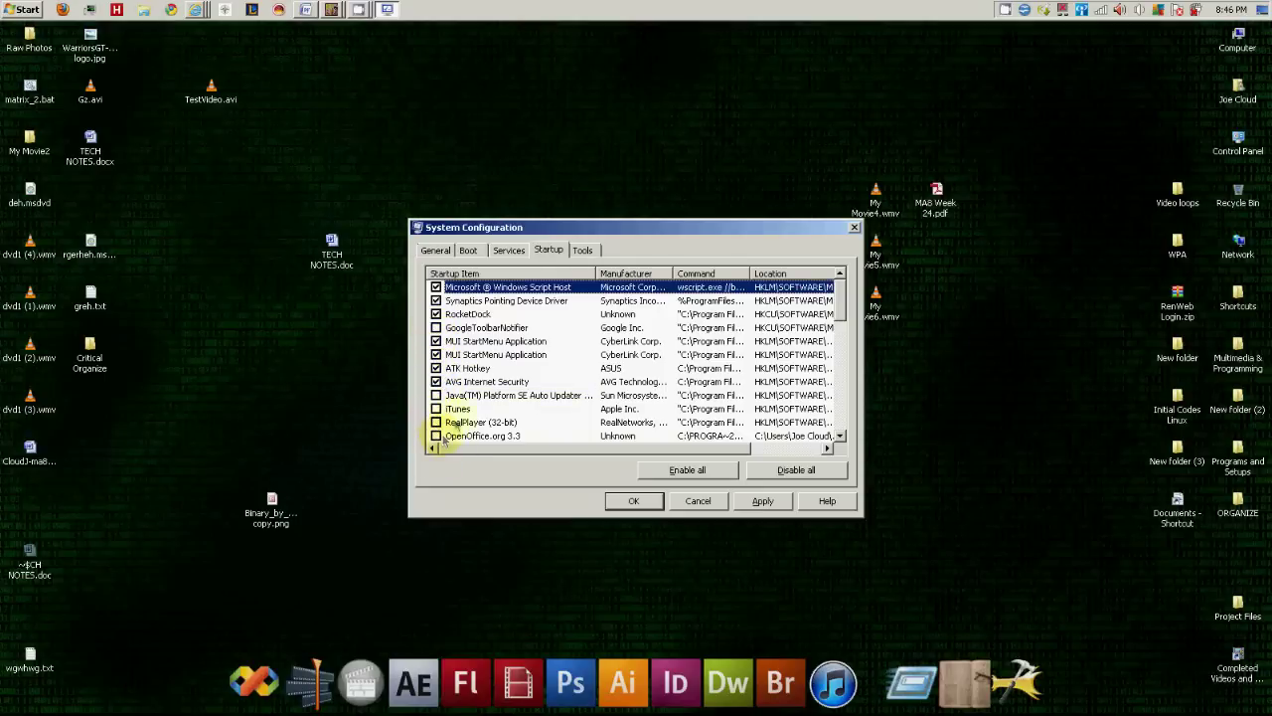
left_click_drag(840, 298, 841, 315)
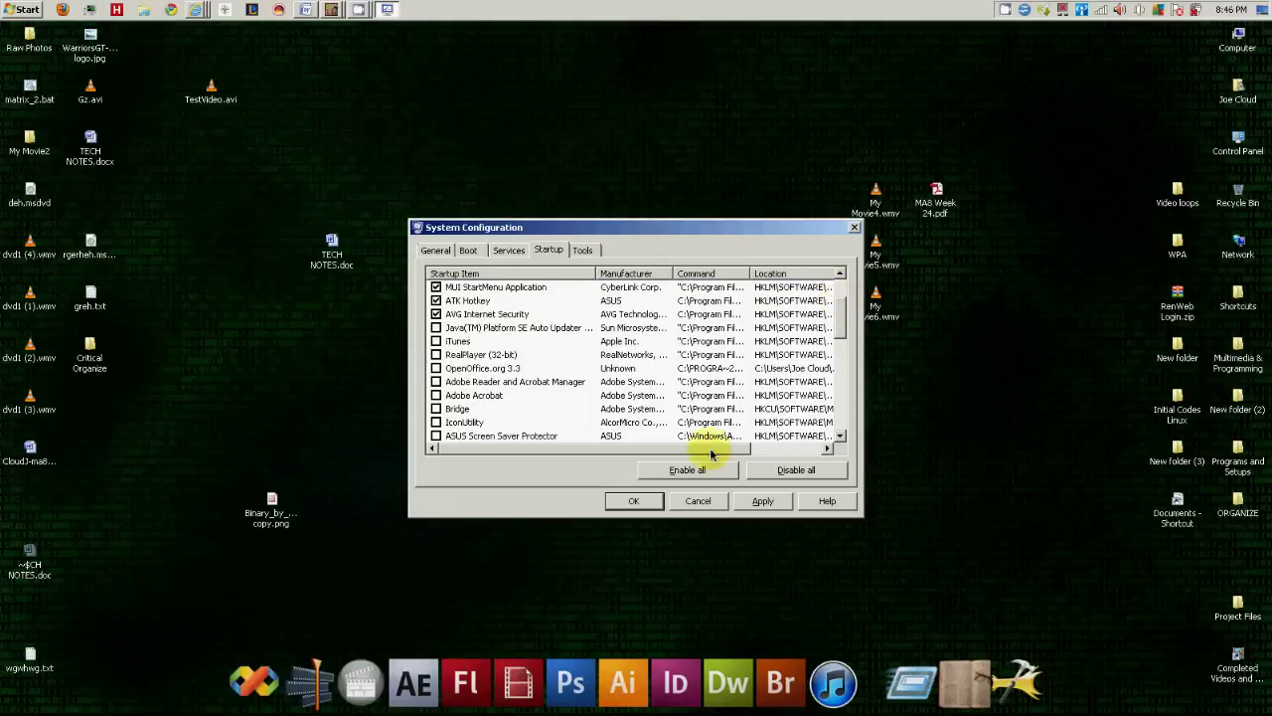
left_click(763, 502)
left_click(636, 502)
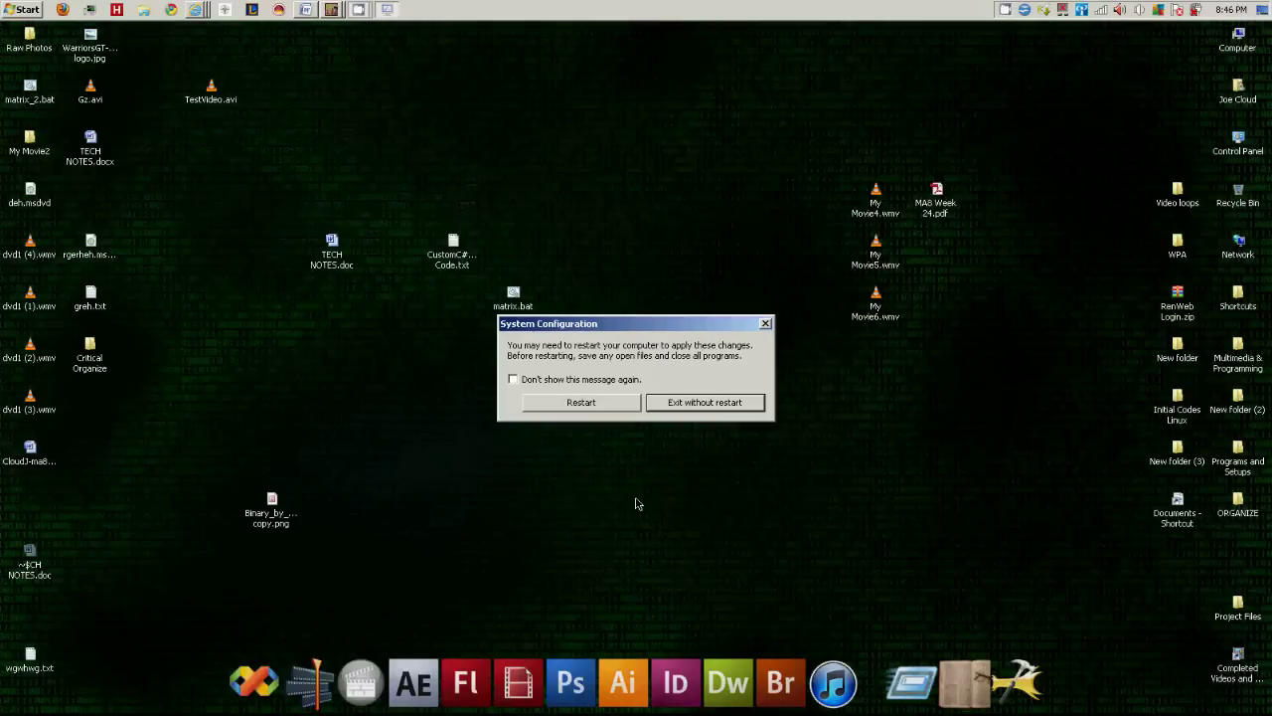
Exit System Configuration without restarting the computer.
left_click(696, 402)
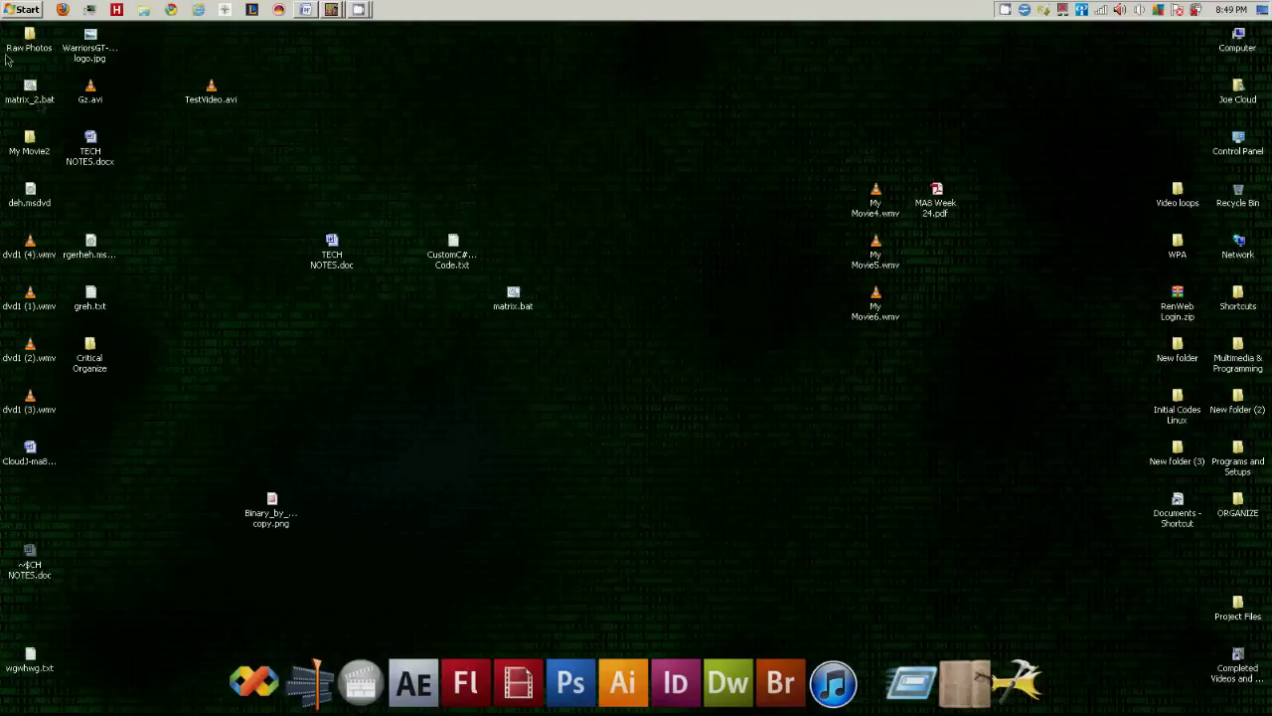
Open Internet Explorer, search Google for "Tom's hardware" and open the Tom's Hardware home page.
left_click(22, 9)
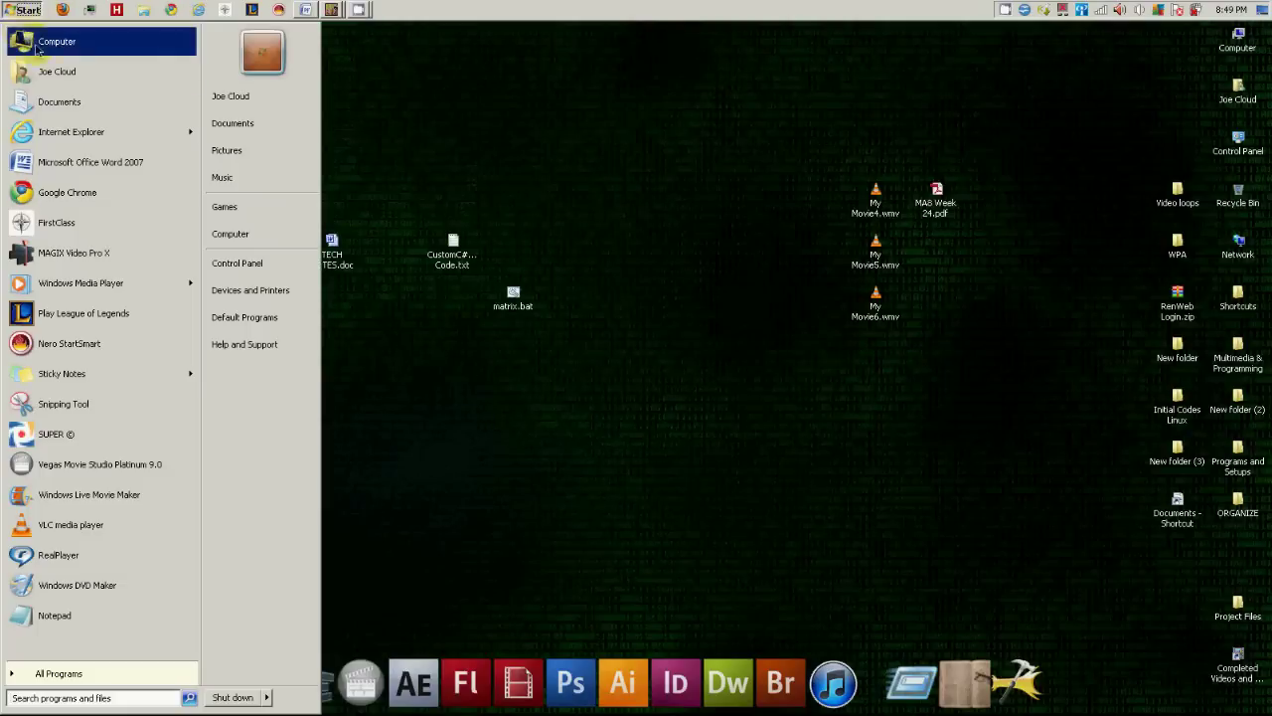
left_click(80, 141)
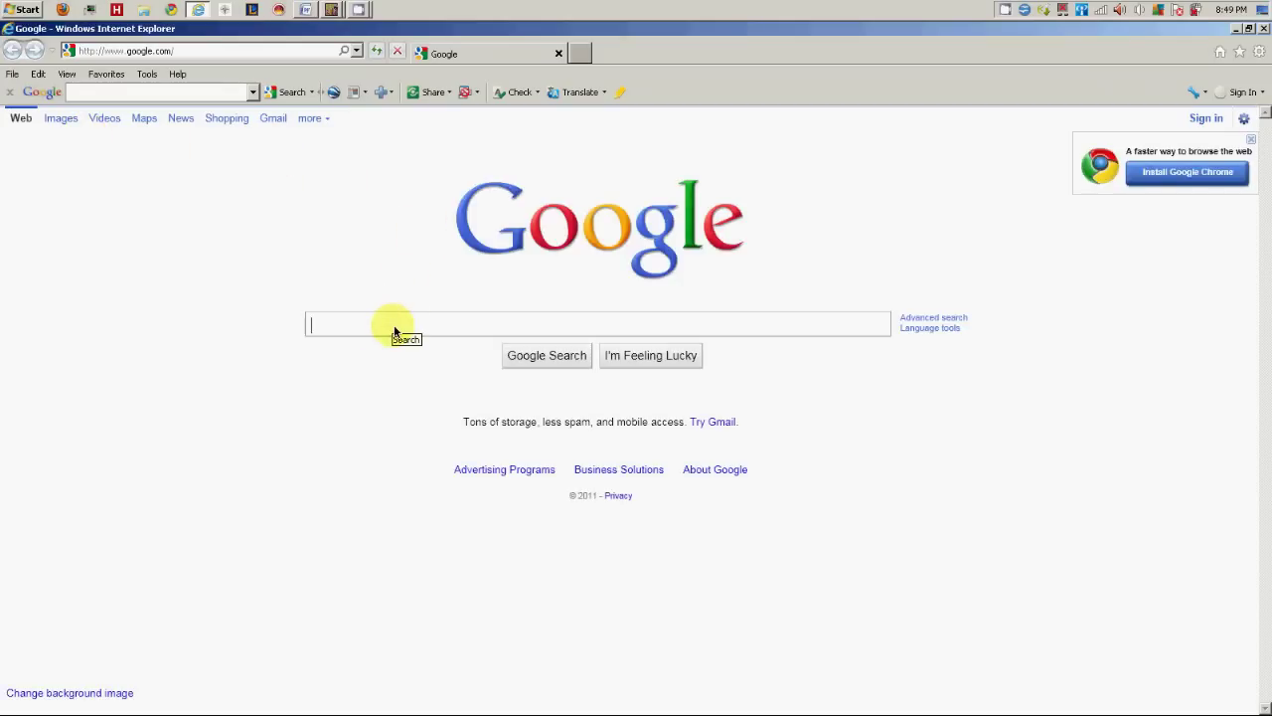
type("Tom's hardware")
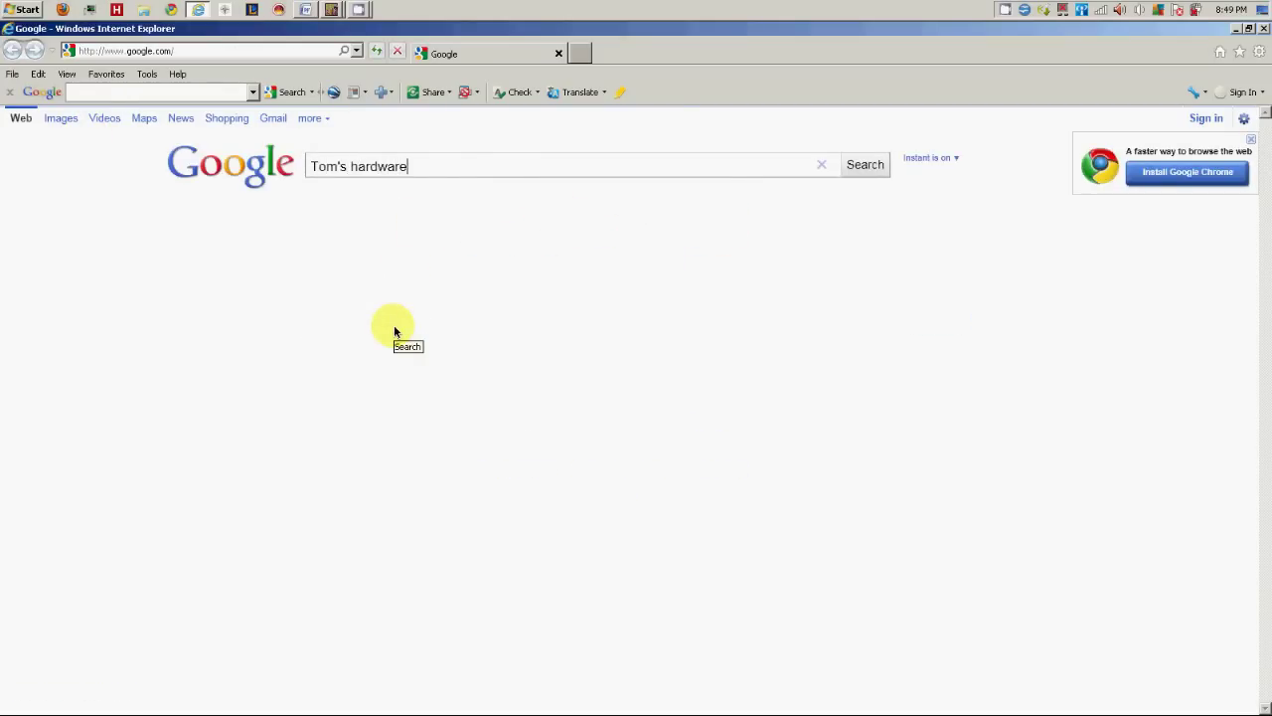
key("Return")
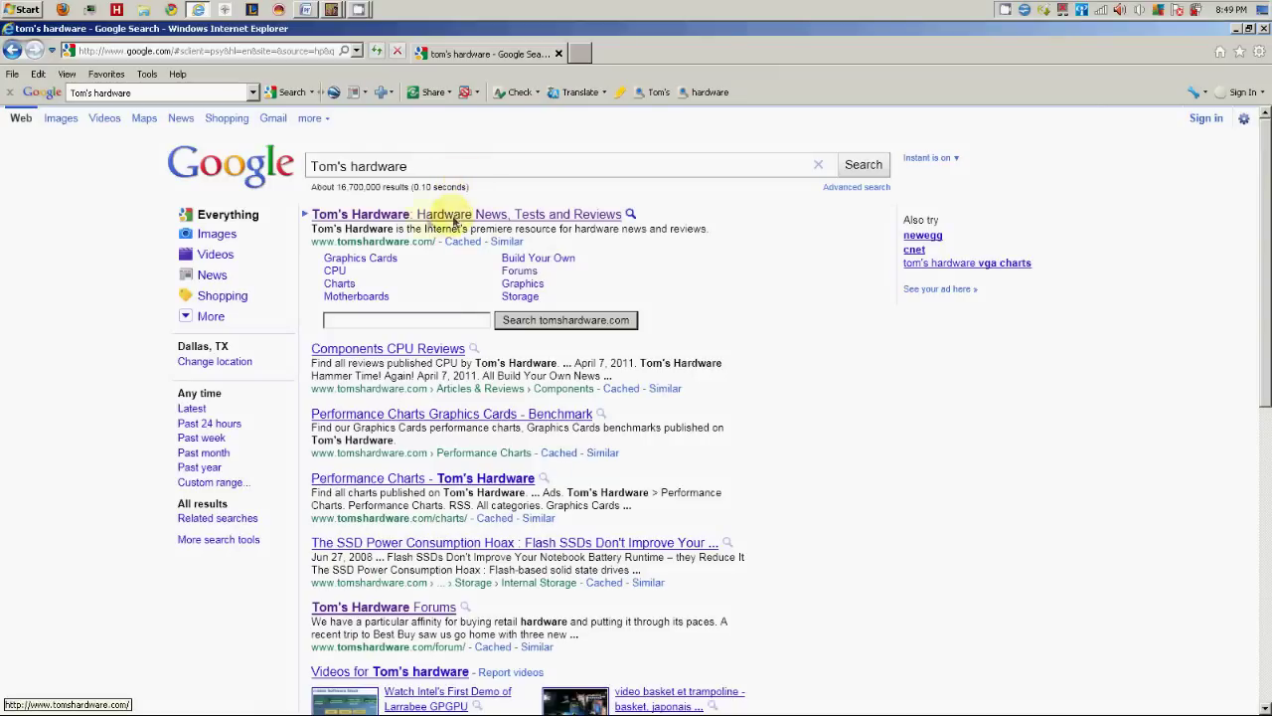
left_click(452, 216)
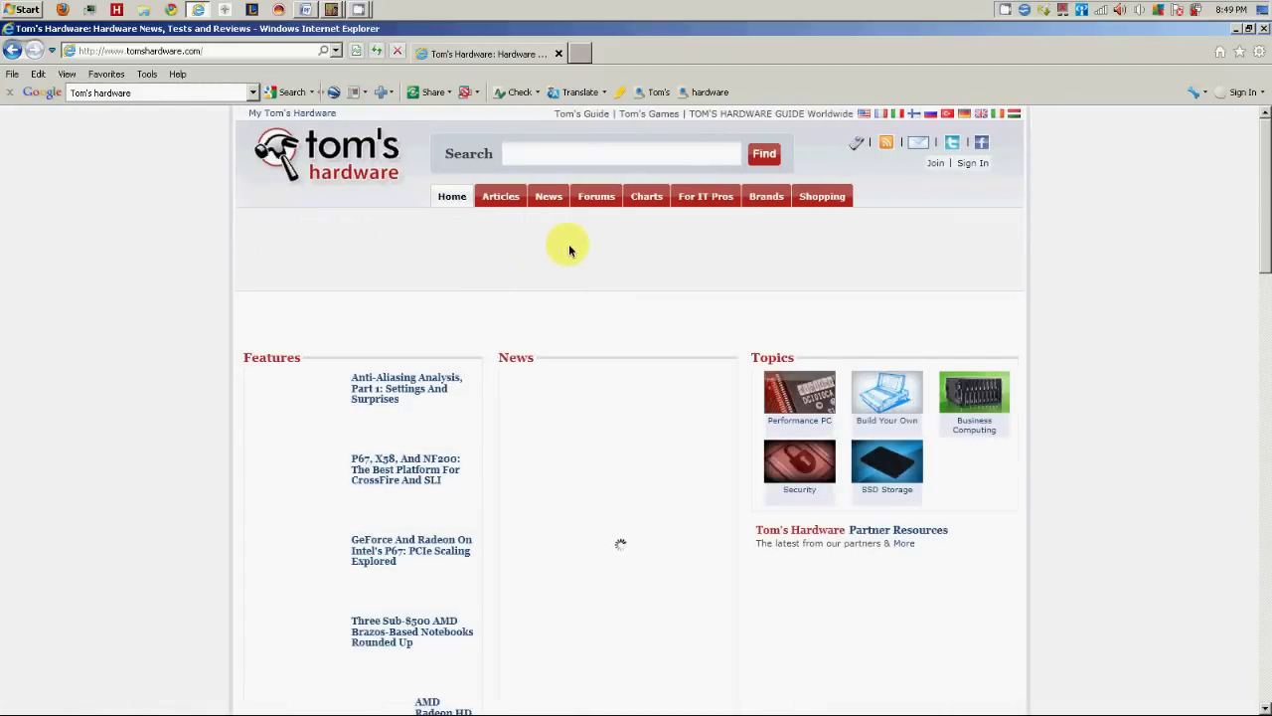
Open the Tom's Hardware forums, look through the list of forum sections, and close the browser.
left_click(596, 198)
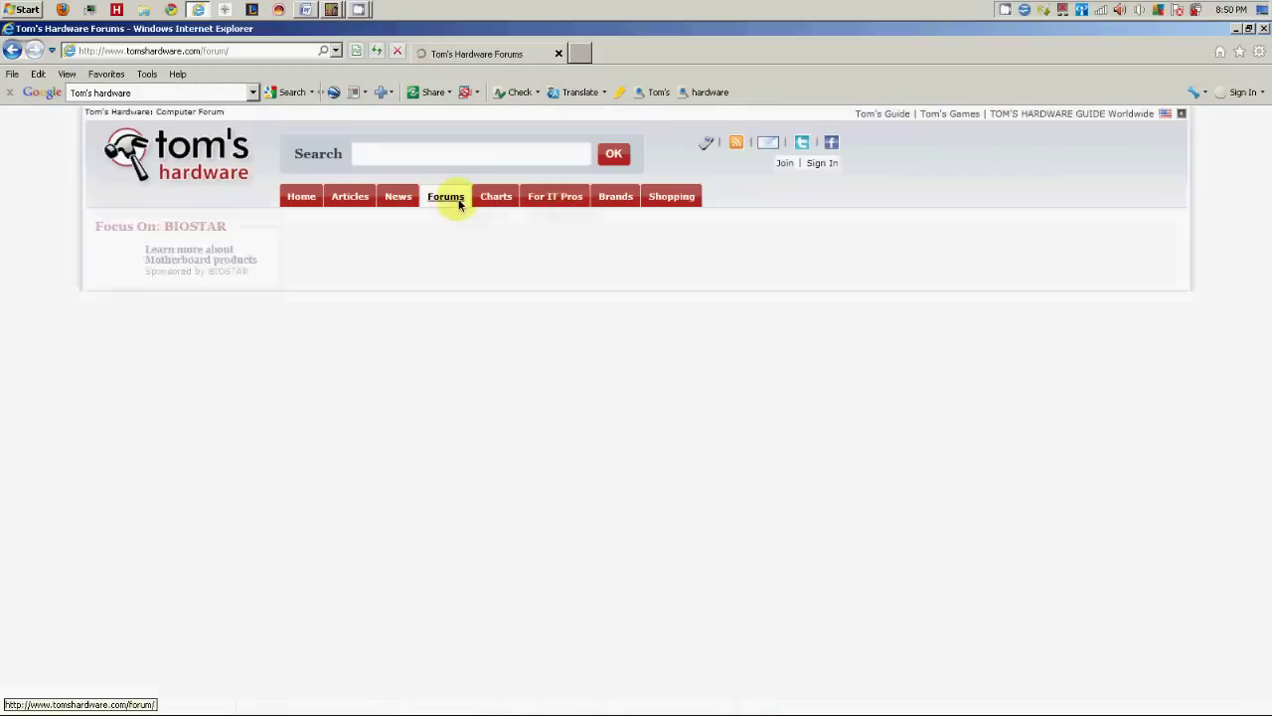
scroll(396, 250, "down", 5)
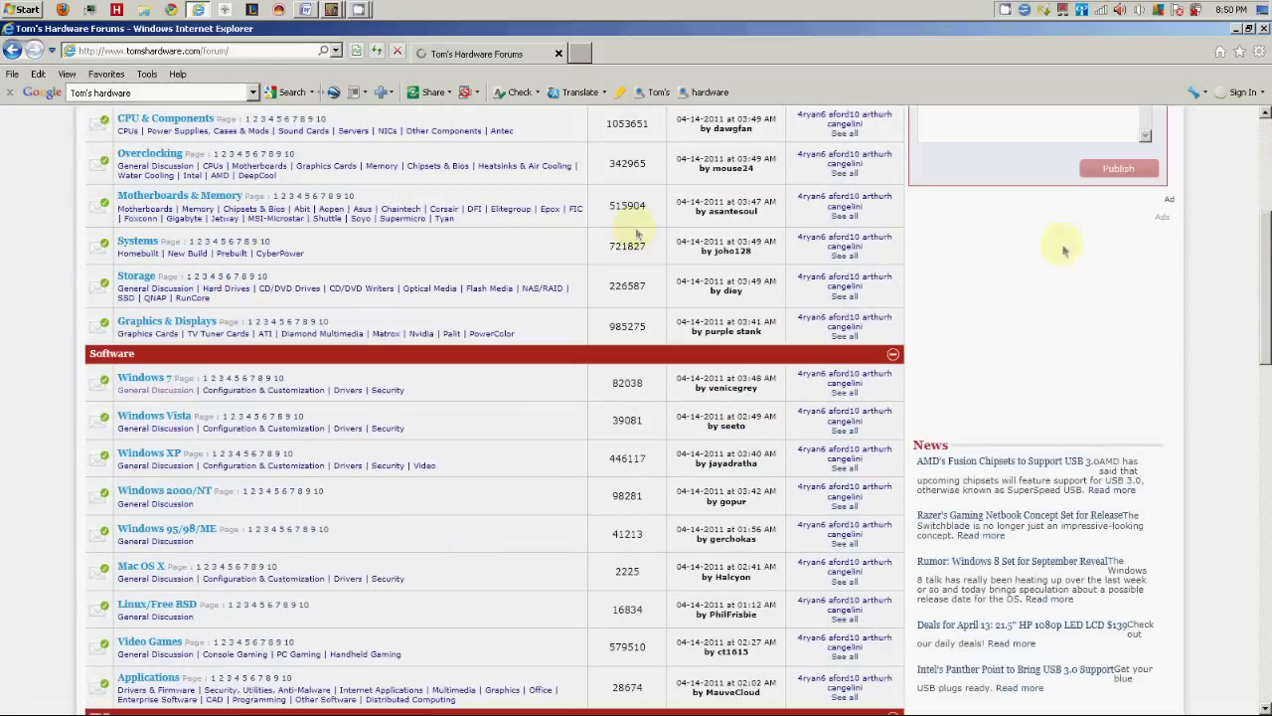
left_click_drag(1265, 238, 1265, 483)
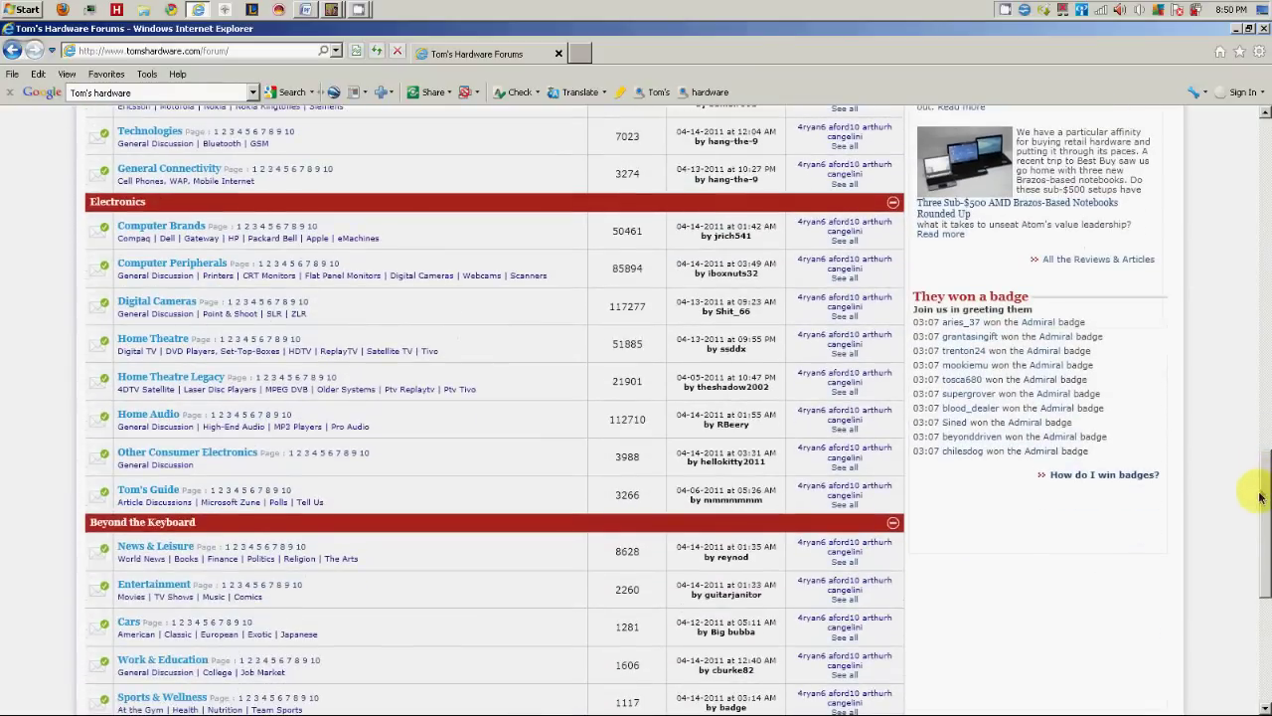
left_click_drag(1261, 569, 1250, 94)
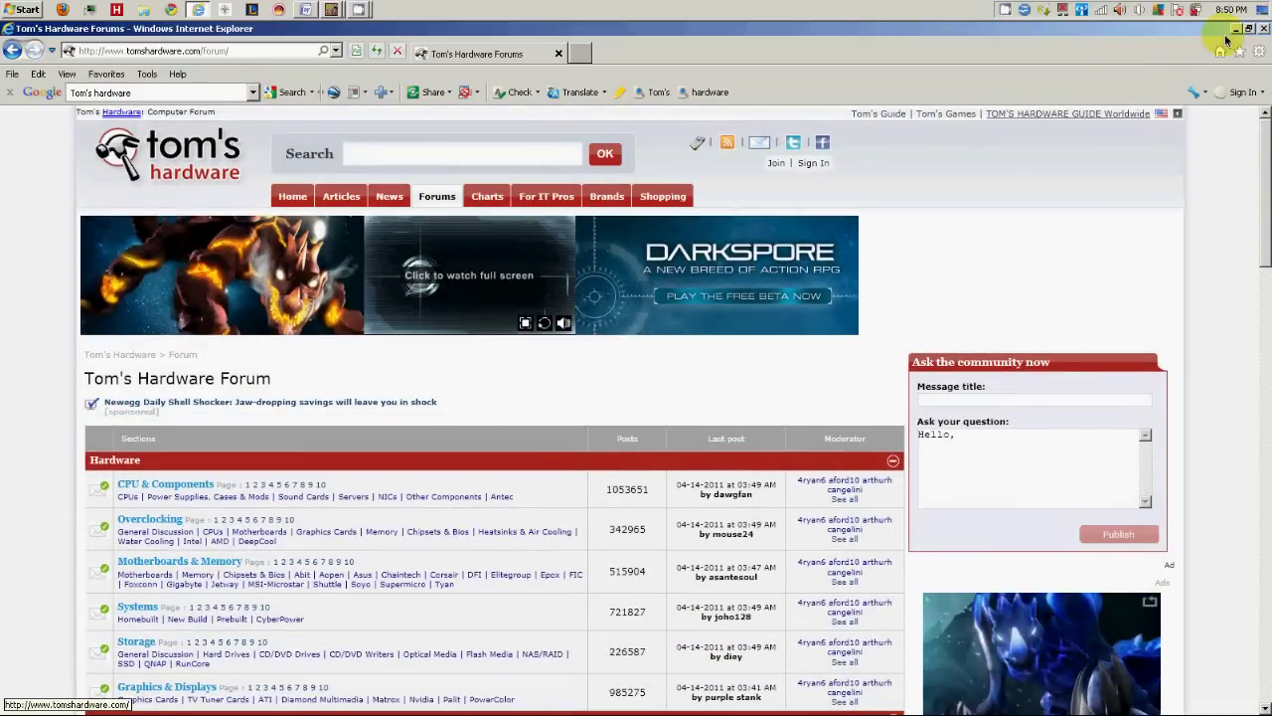
left_click(1263, 10)
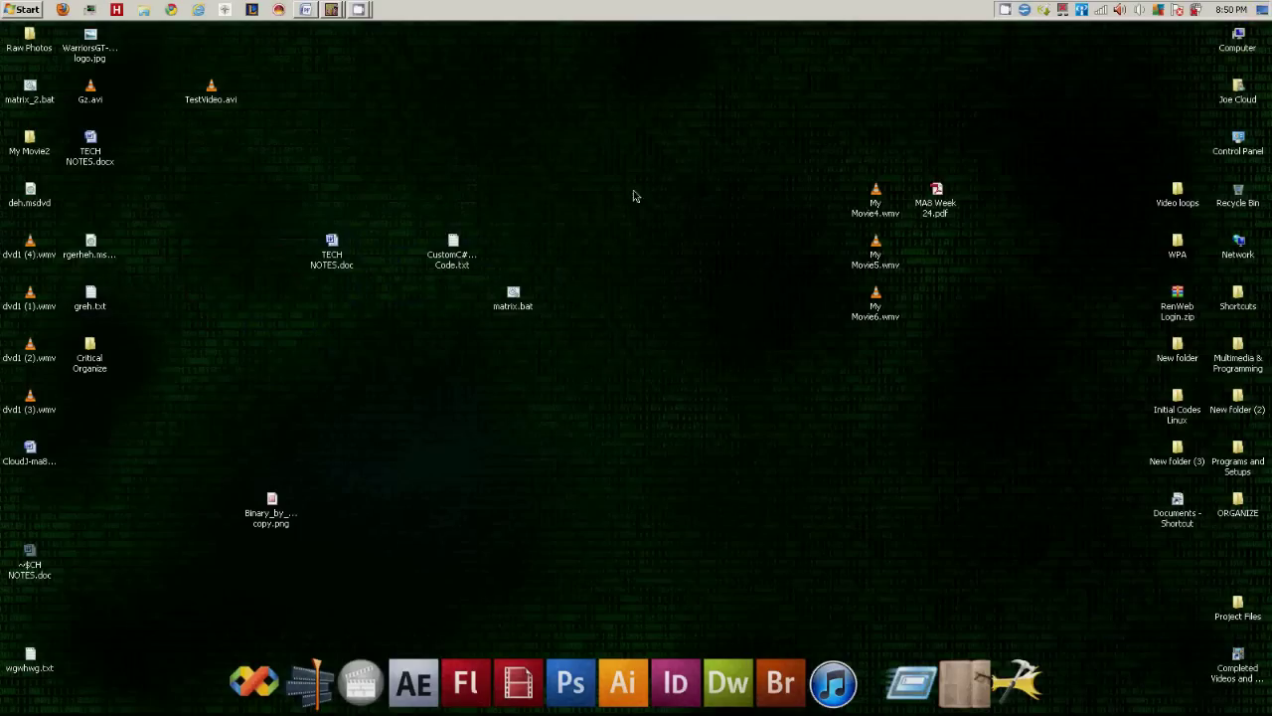